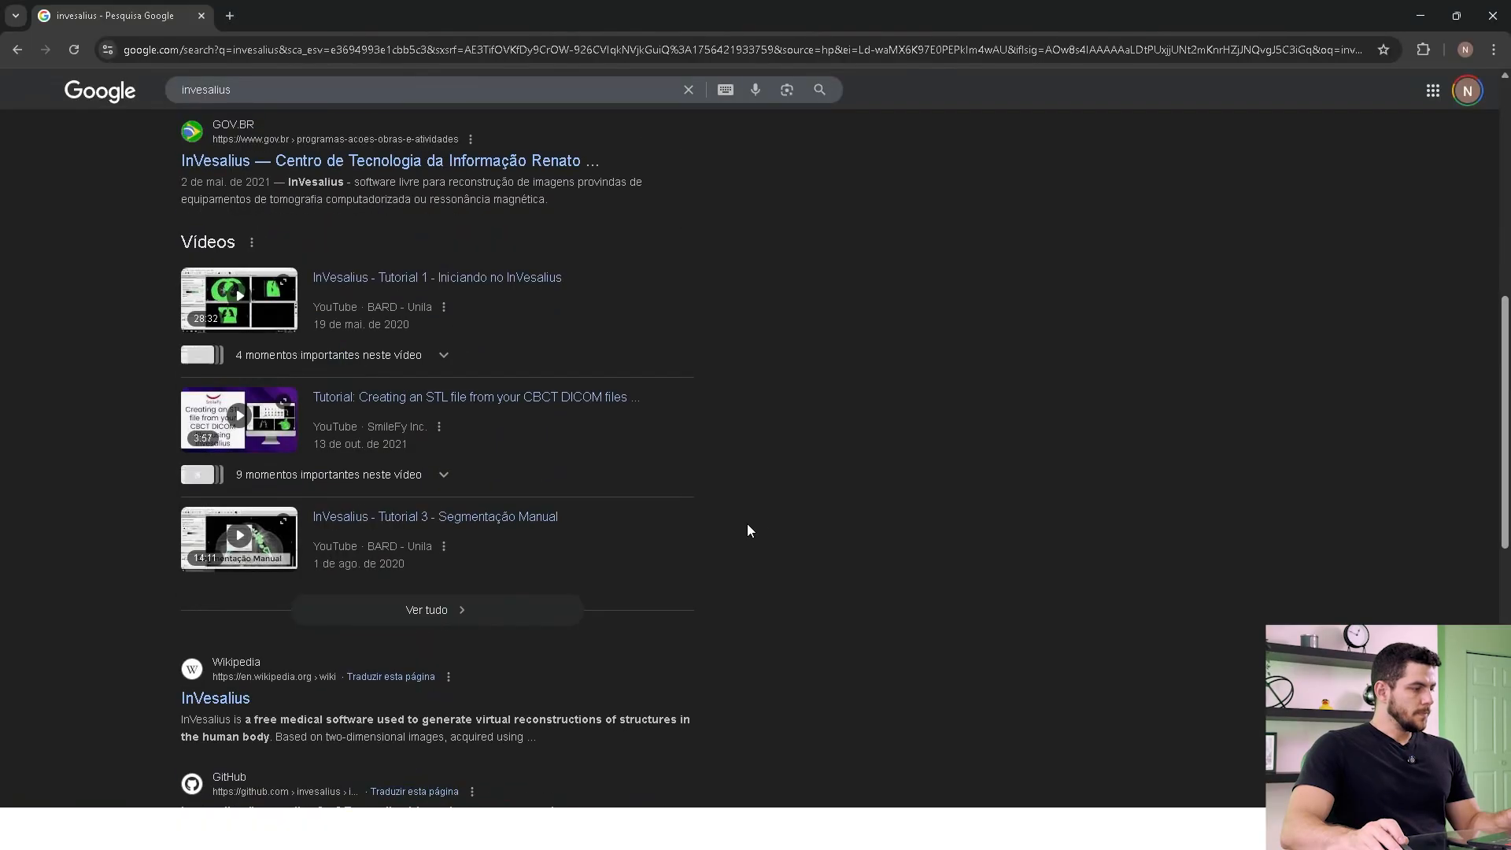
Look through the search results for invesalius and open the official site's Download page.
{"action": "scroll", "coordinate": [477, 284], "scroll_direction": "down", "scroll_amount": 6}
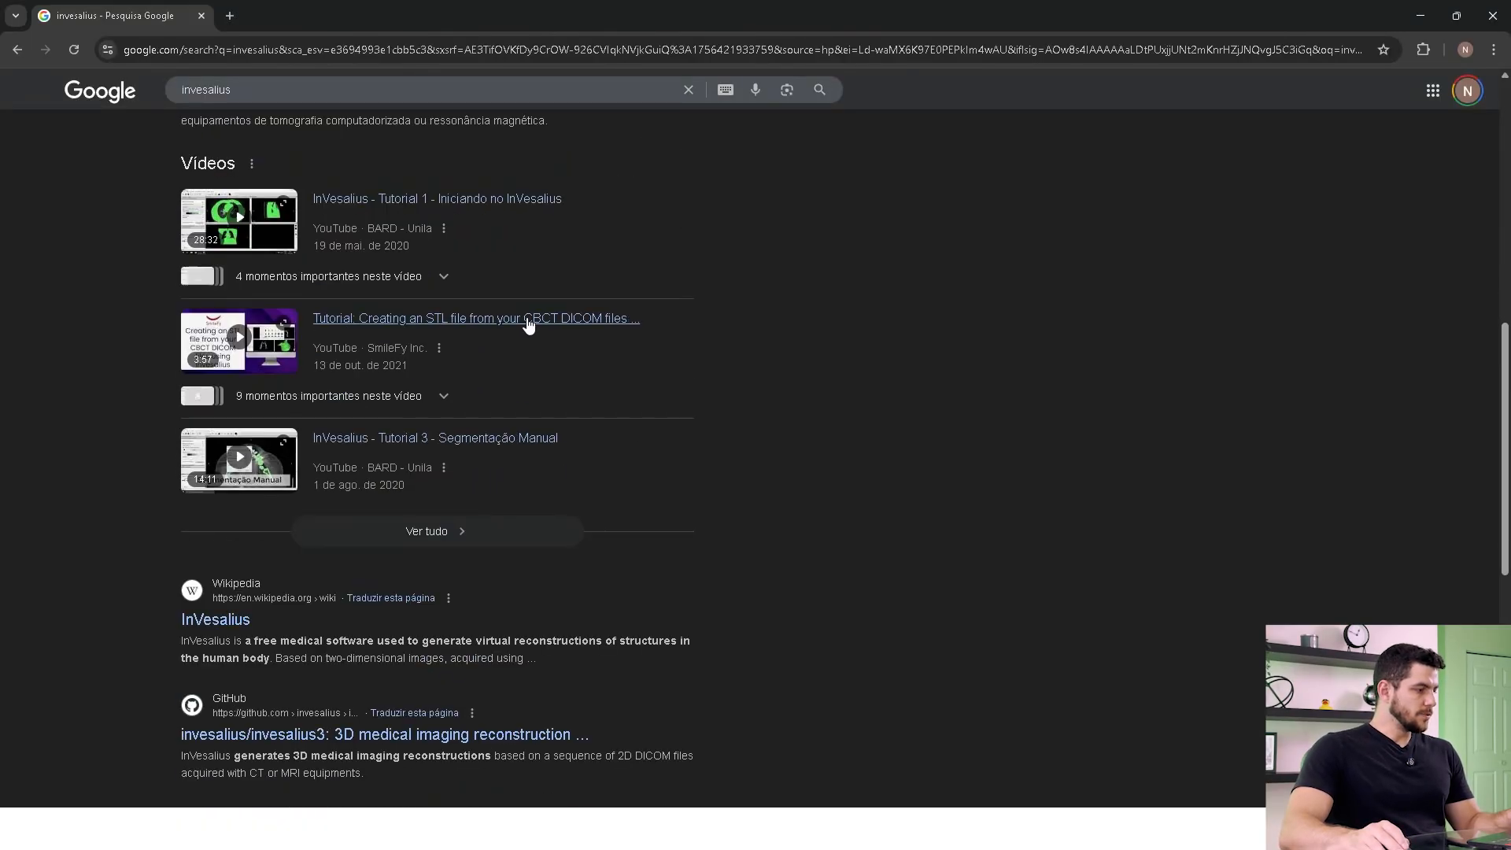
{"action": "scroll", "coordinate": [610, 390], "scroll_direction": "down", "scroll_amount": 3}
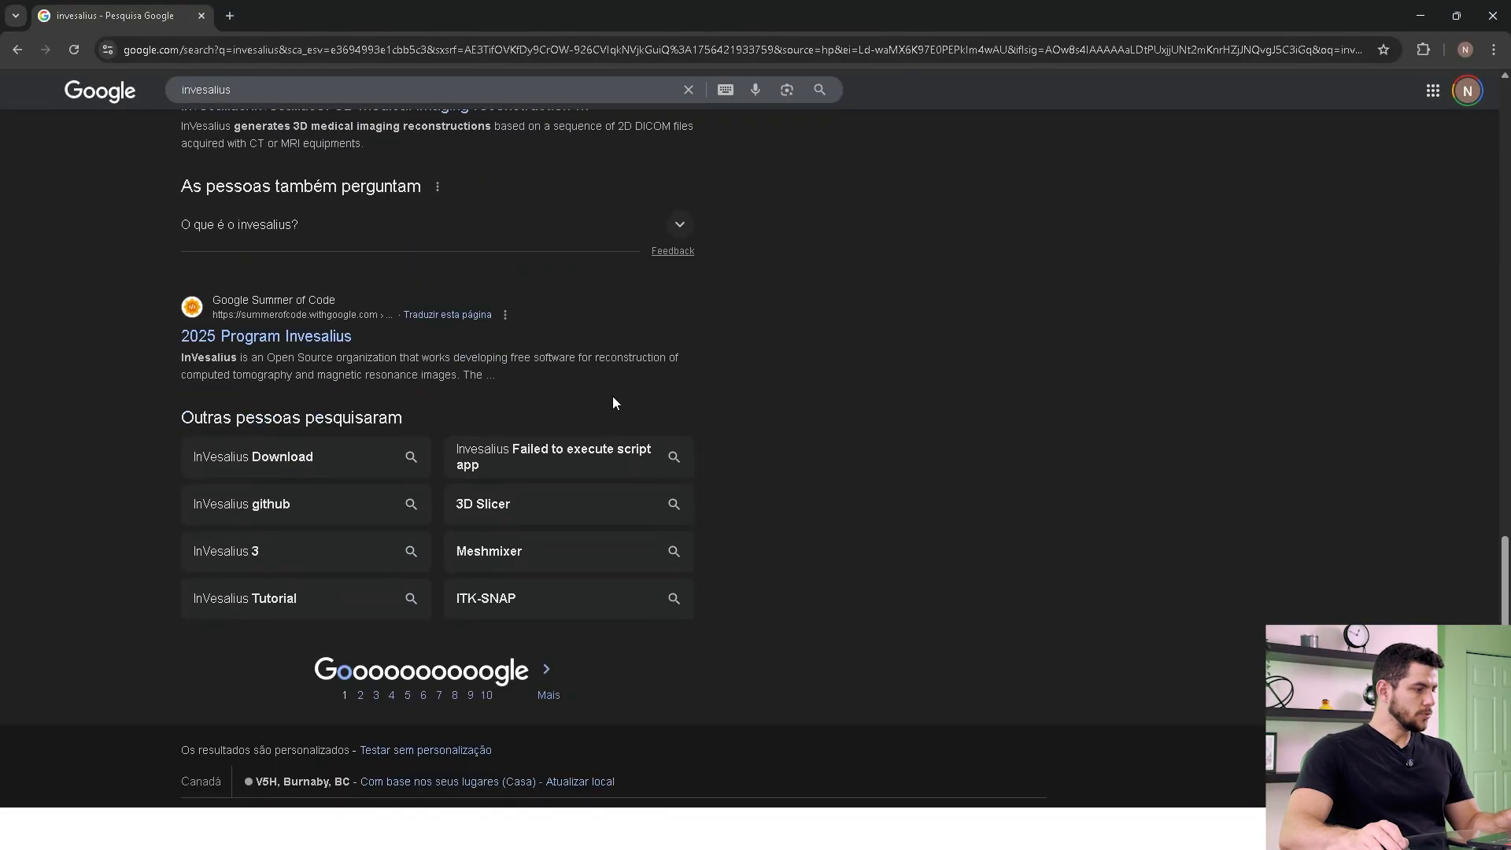
{"action": "scroll", "coordinate": [617, 396], "scroll_direction": "up", "scroll_amount": 15}
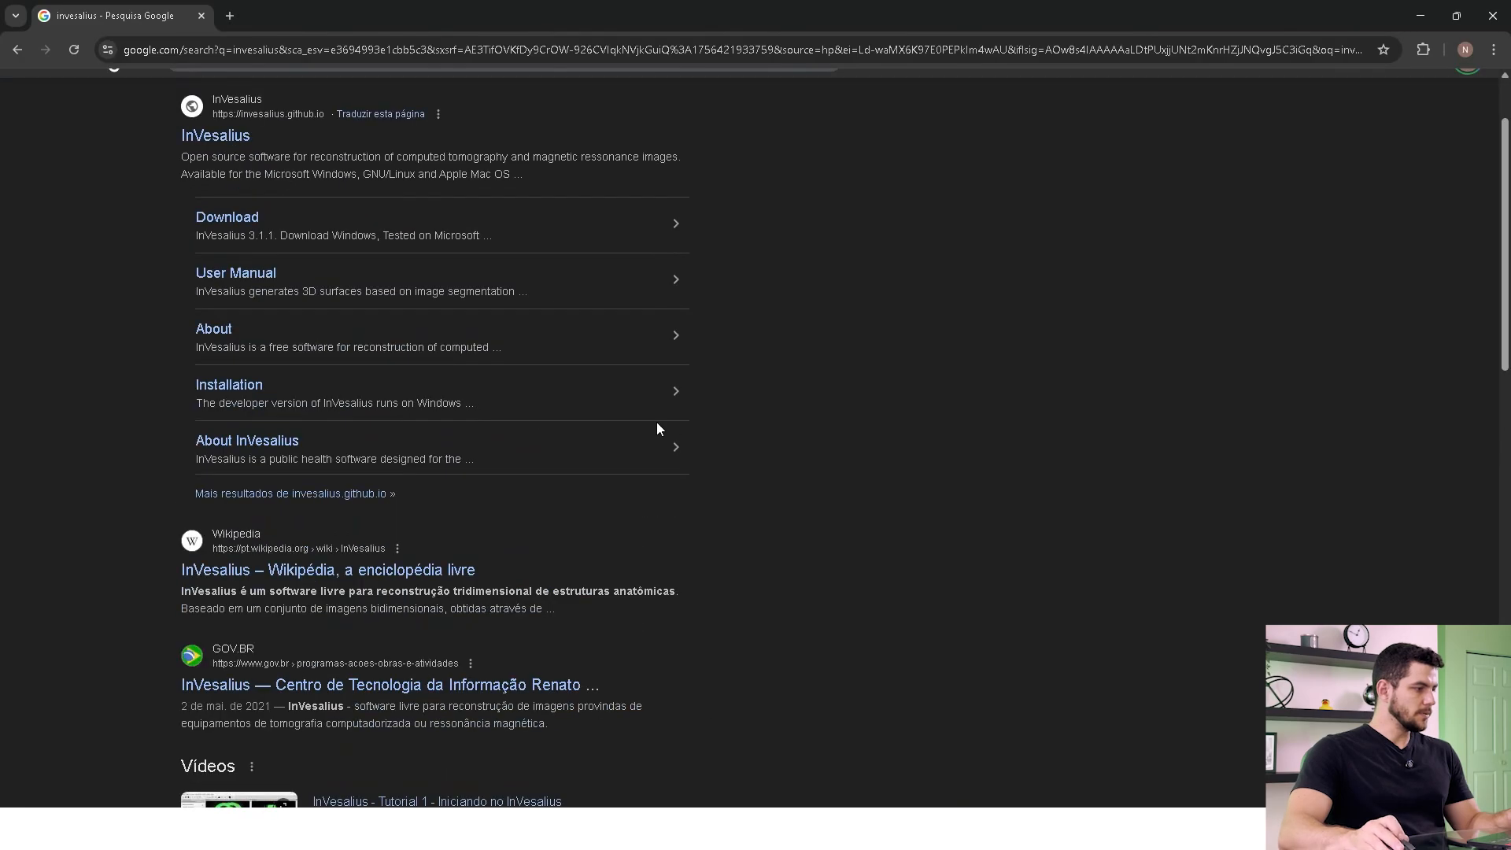
{"action": "scroll", "coordinate": [659, 428], "scroll_direction": "up", "scroll_amount": 2}
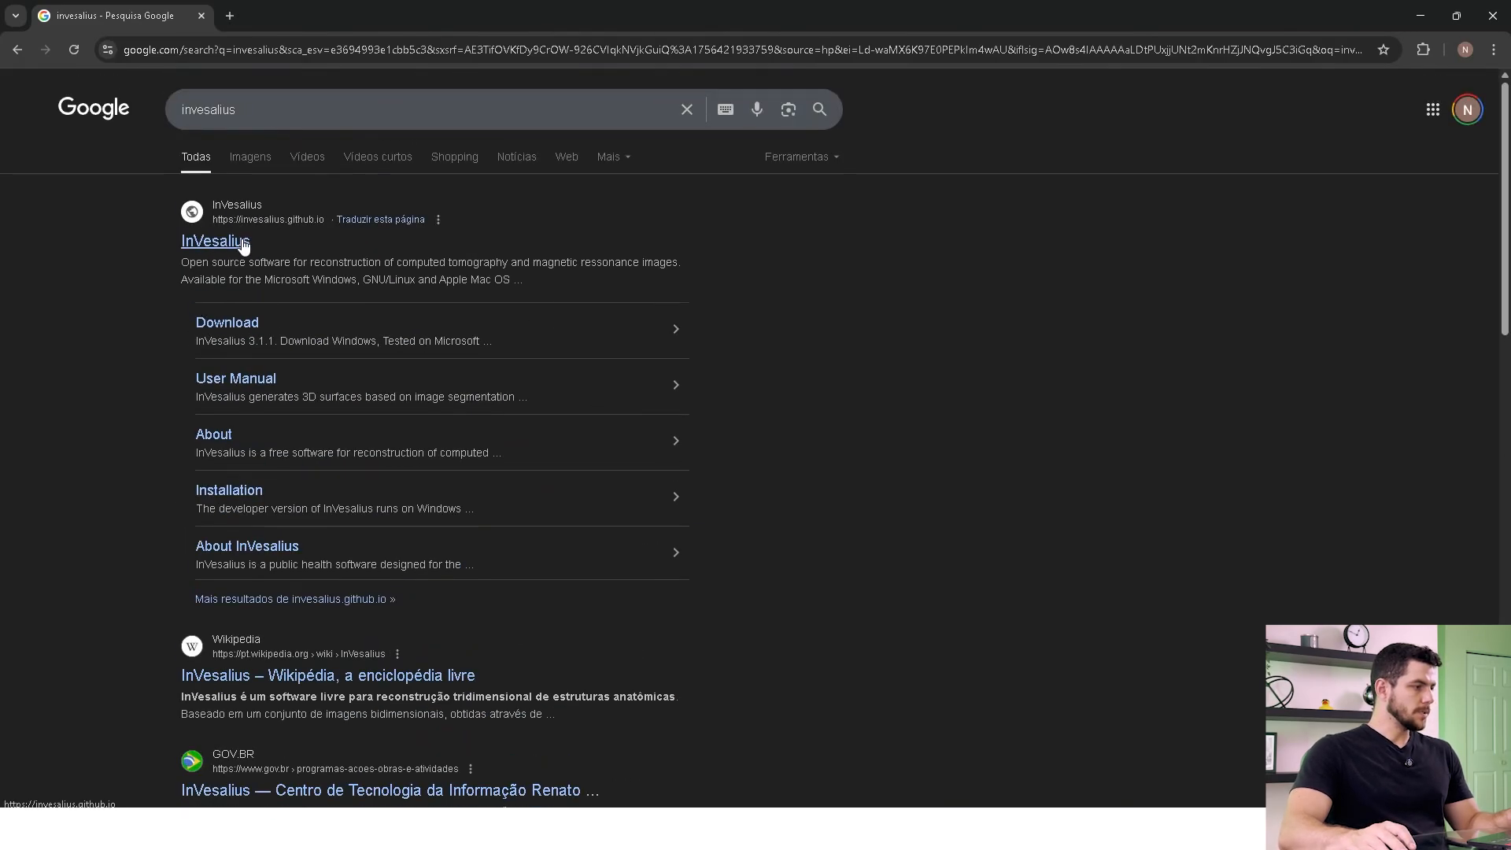
{"action": "left_click", "coordinate": [233, 337]}
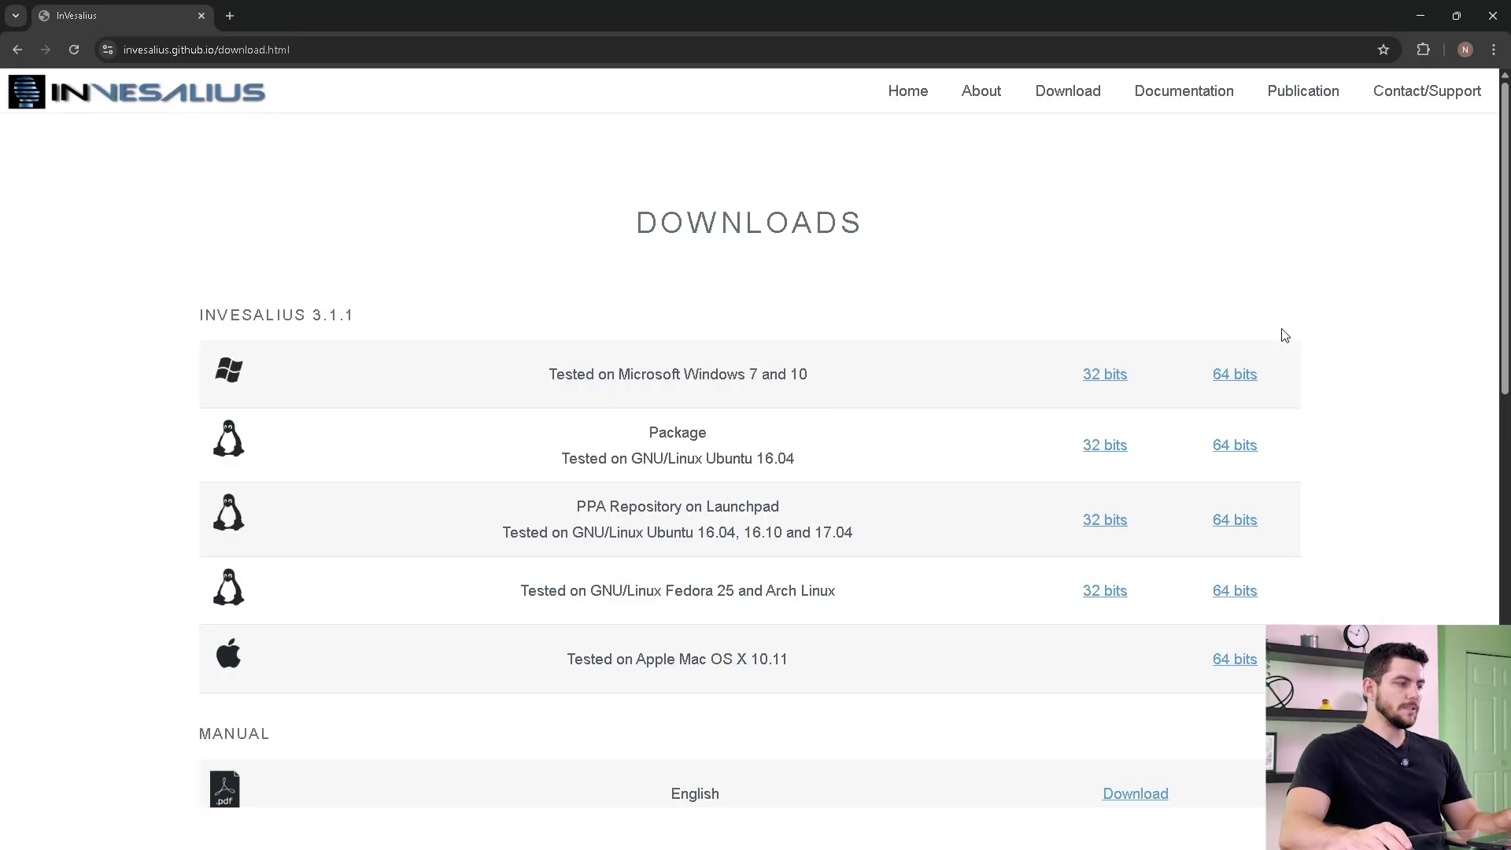
Download the 64-bit Windows installer of InVesalius 3.1.1.
{"action": "scroll", "coordinate": [1382, 351], "scroll_direction": "down", "scroll_amount": 2}
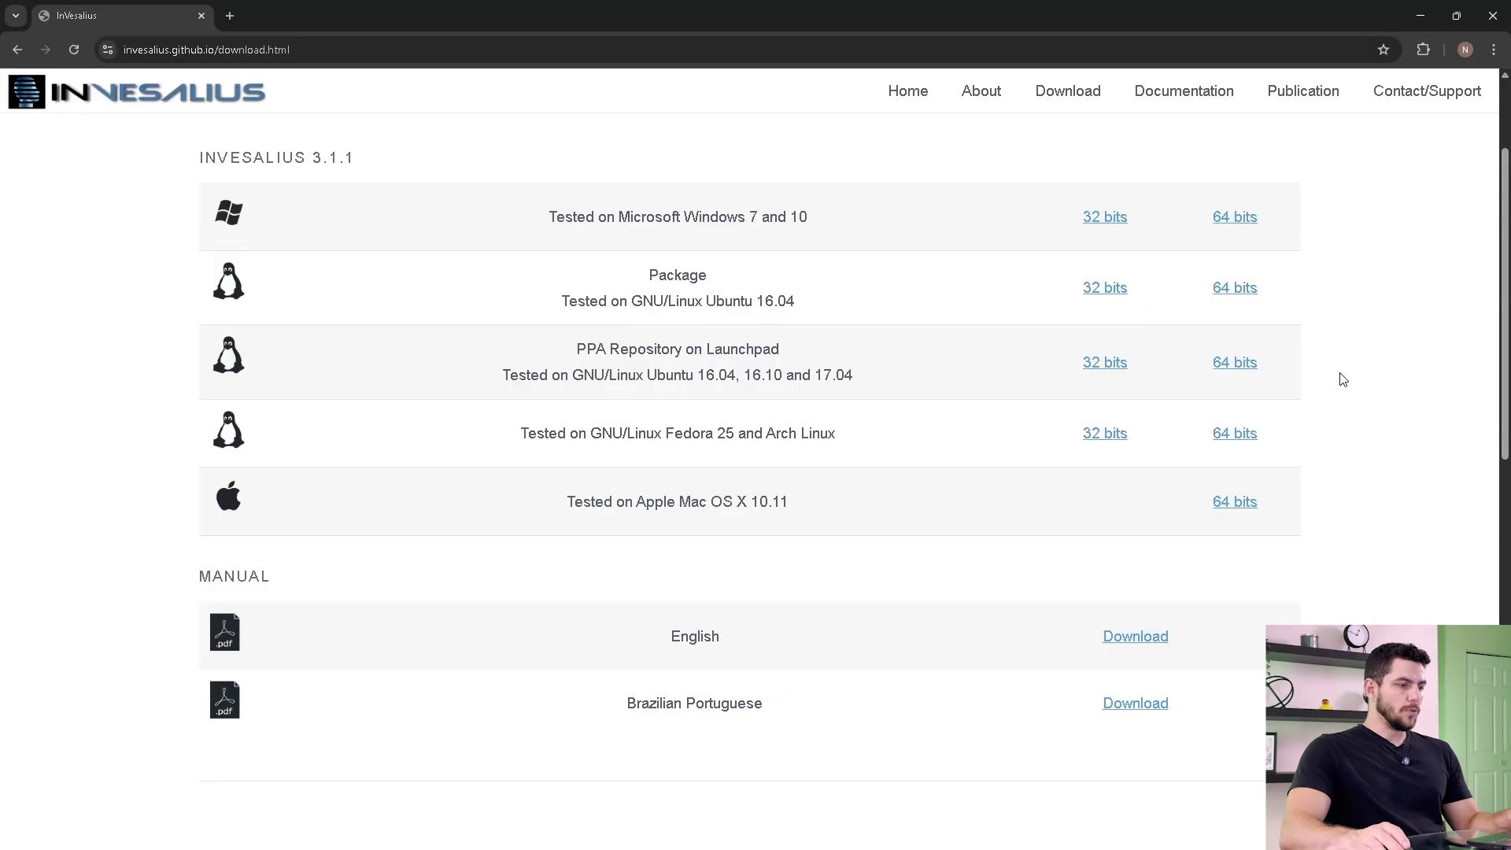
{"action": "scroll", "coordinate": [1420, 421], "scroll_direction": "up", "scroll_amount": 1}
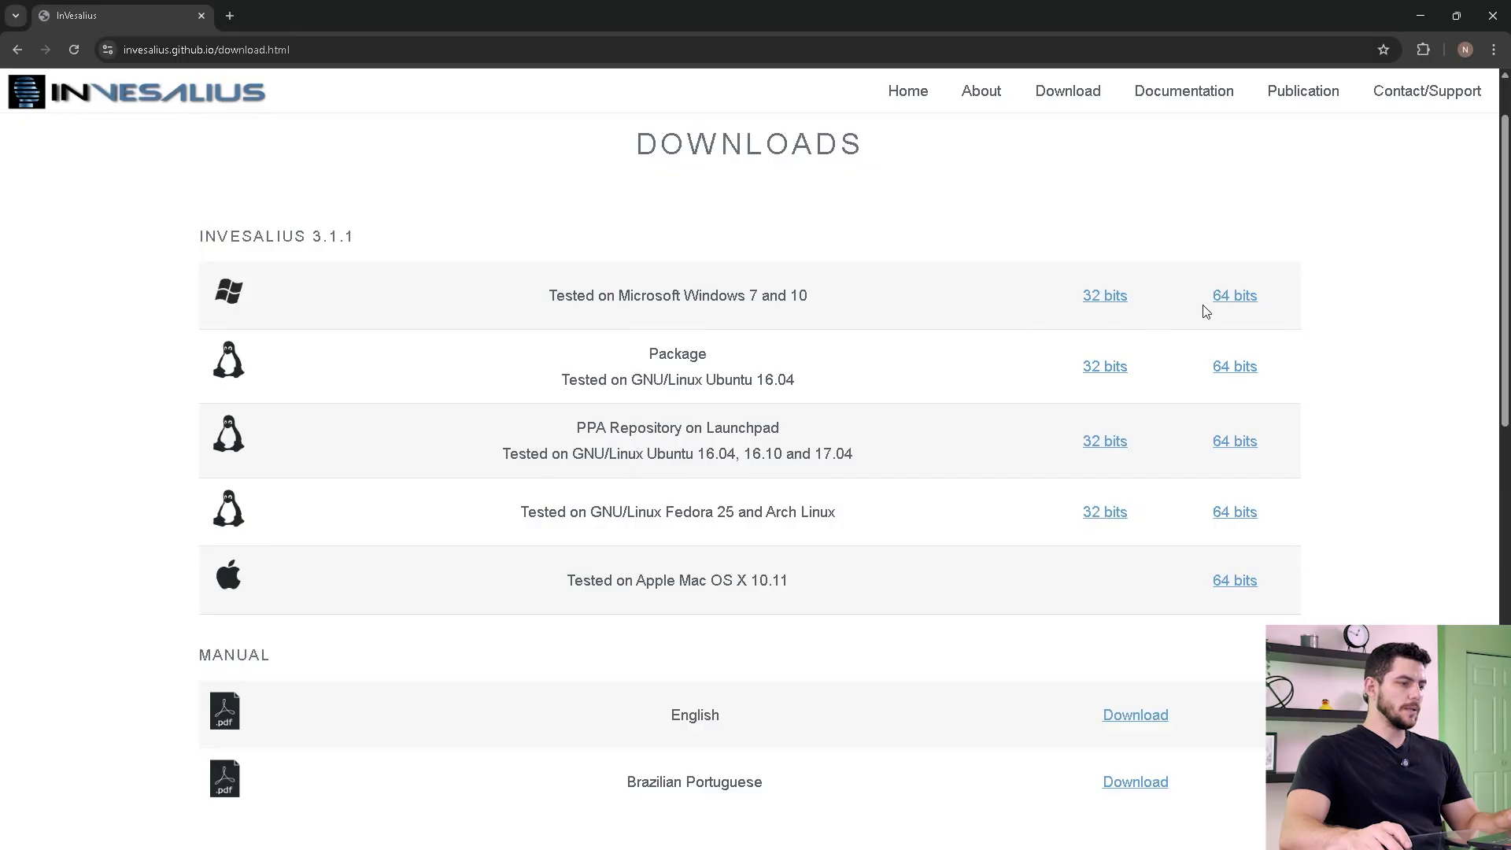
{"action": "left_click", "coordinate": [1234, 307]}
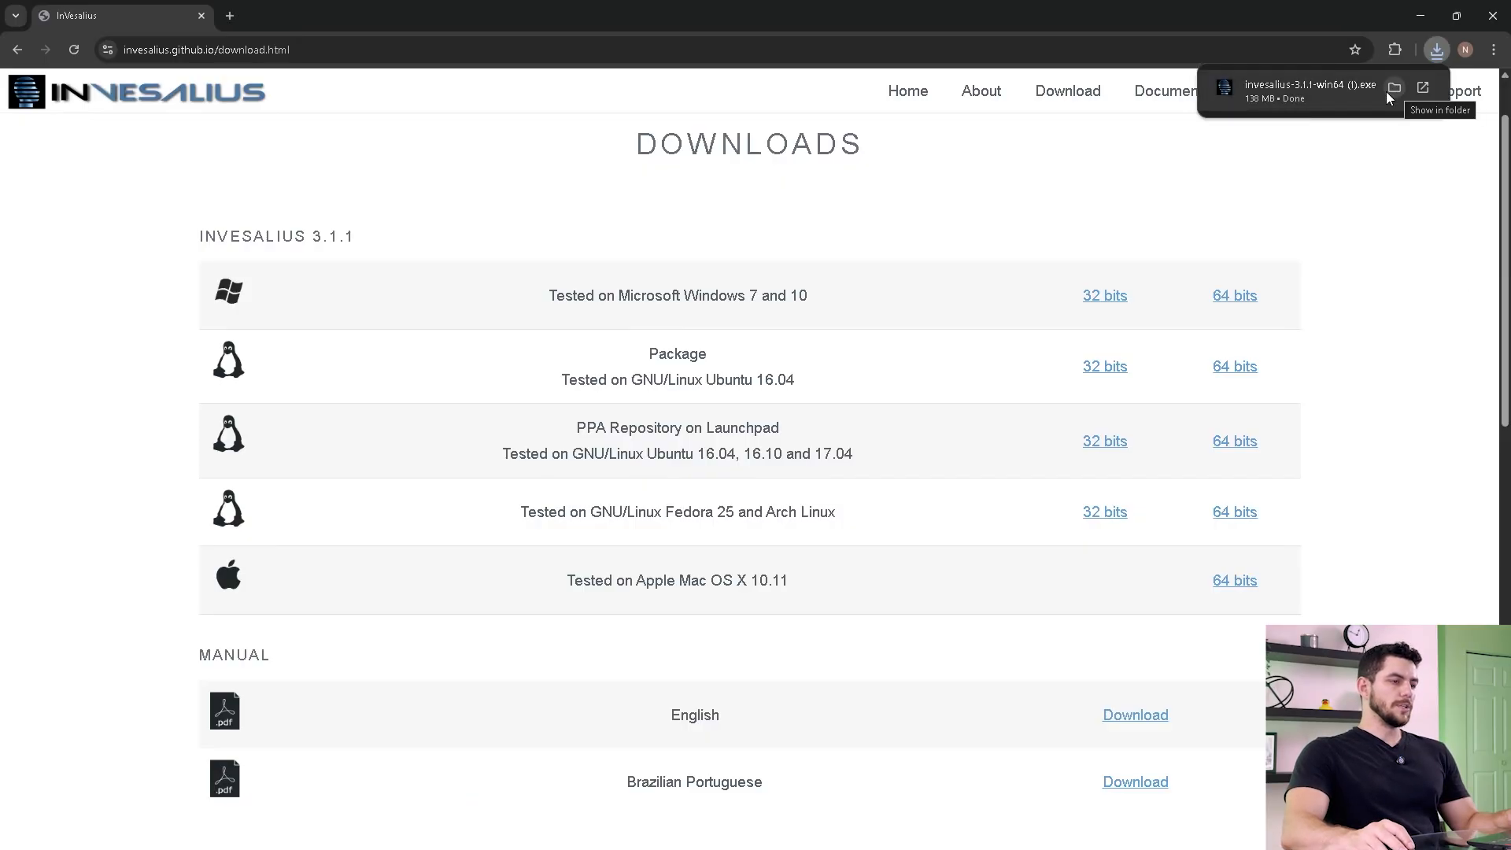
Run the downloaded InVesalius installer with Português (Brasil) as the setup language.
{"action": "left_click", "coordinate": [1350, 93]}
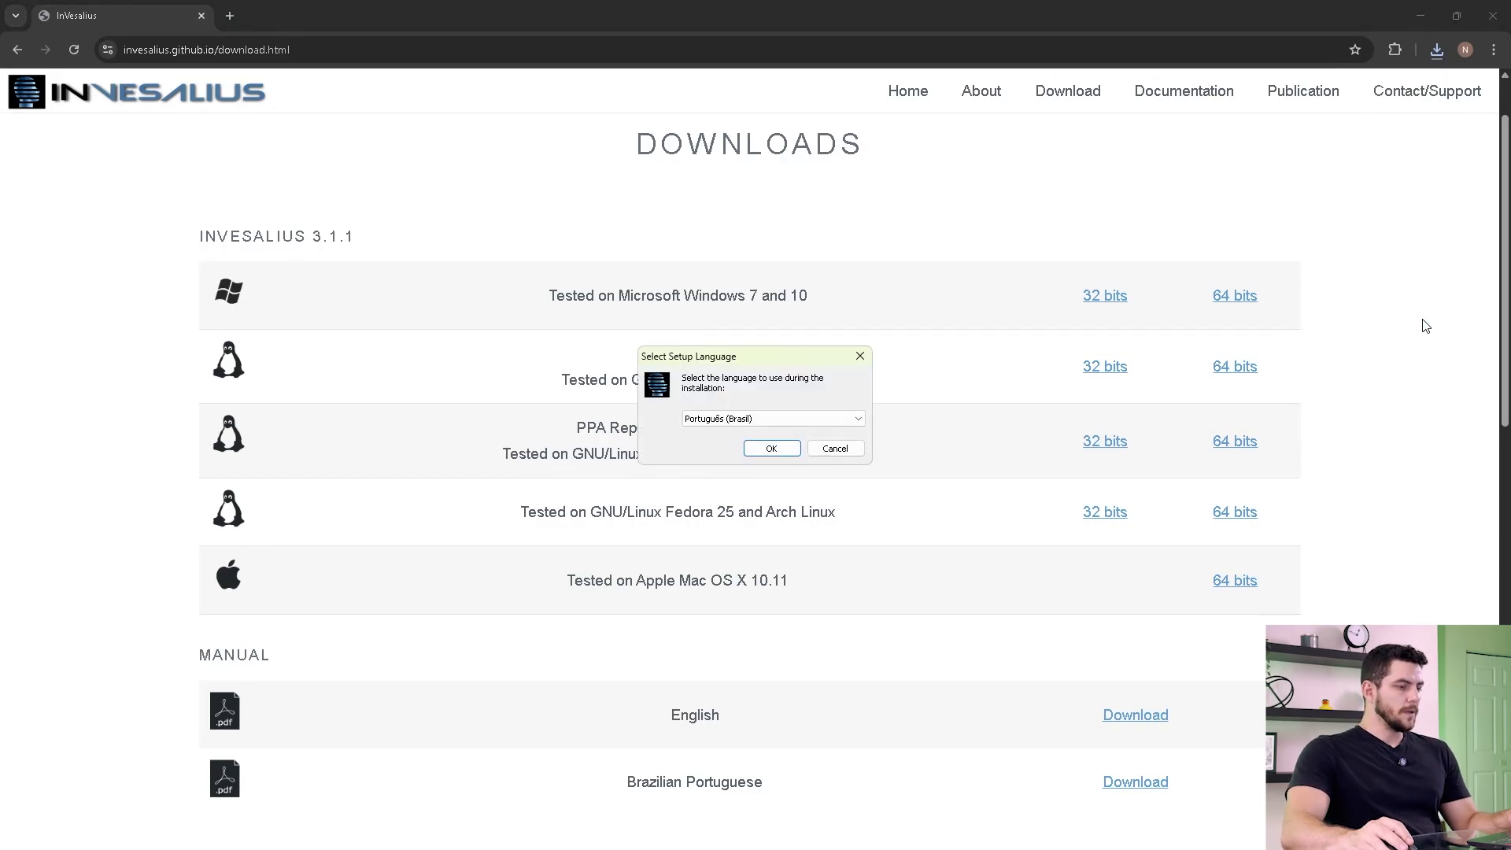
{"action": "left_click", "coordinate": [862, 417]}
{"action": "left_click", "coordinate": [755, 432]}
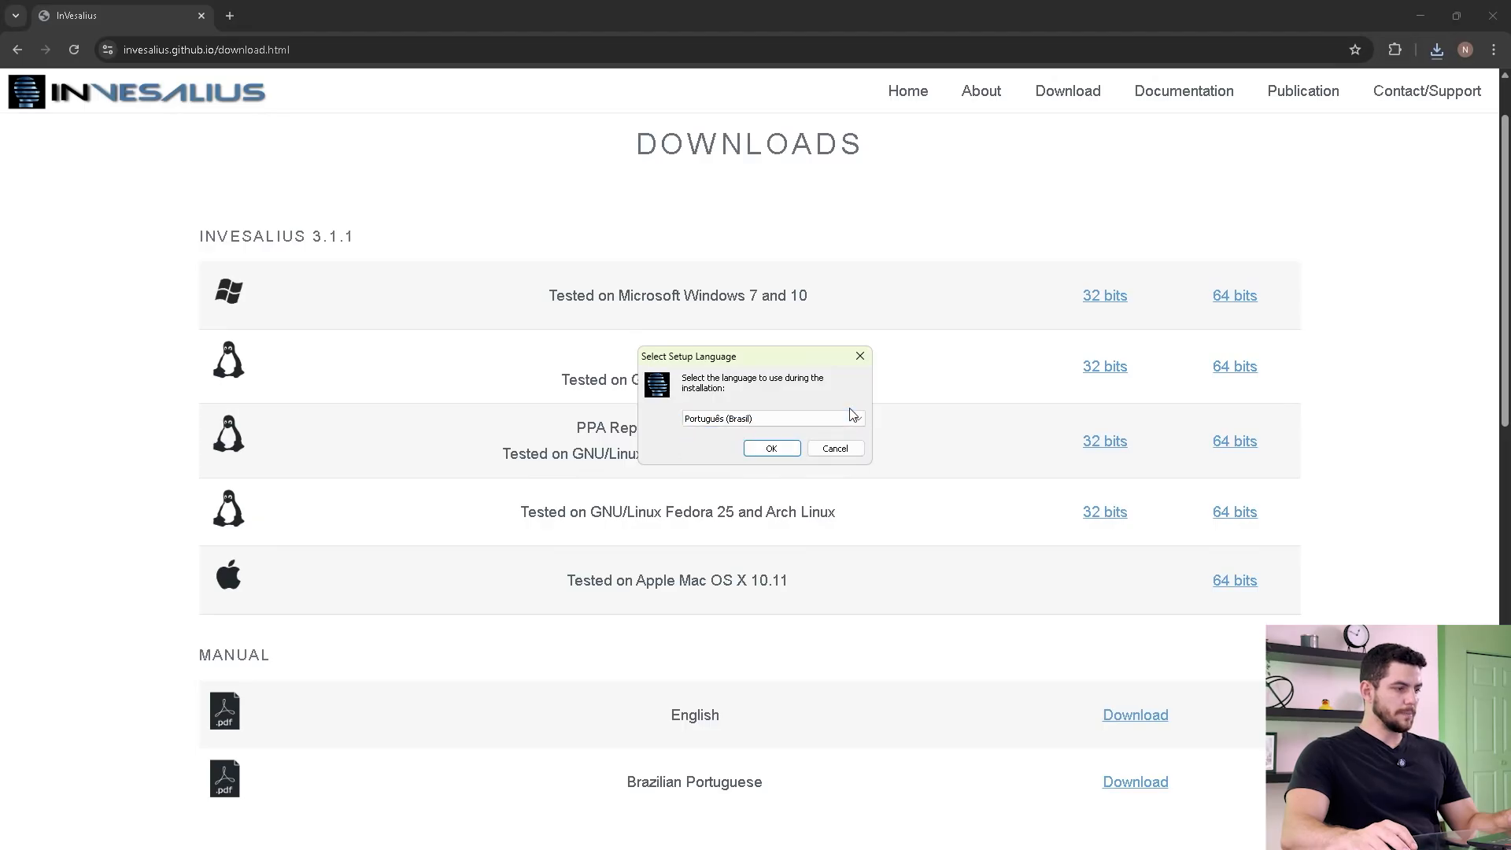
{"action": "left_click", "coordinate": [775, 451]}
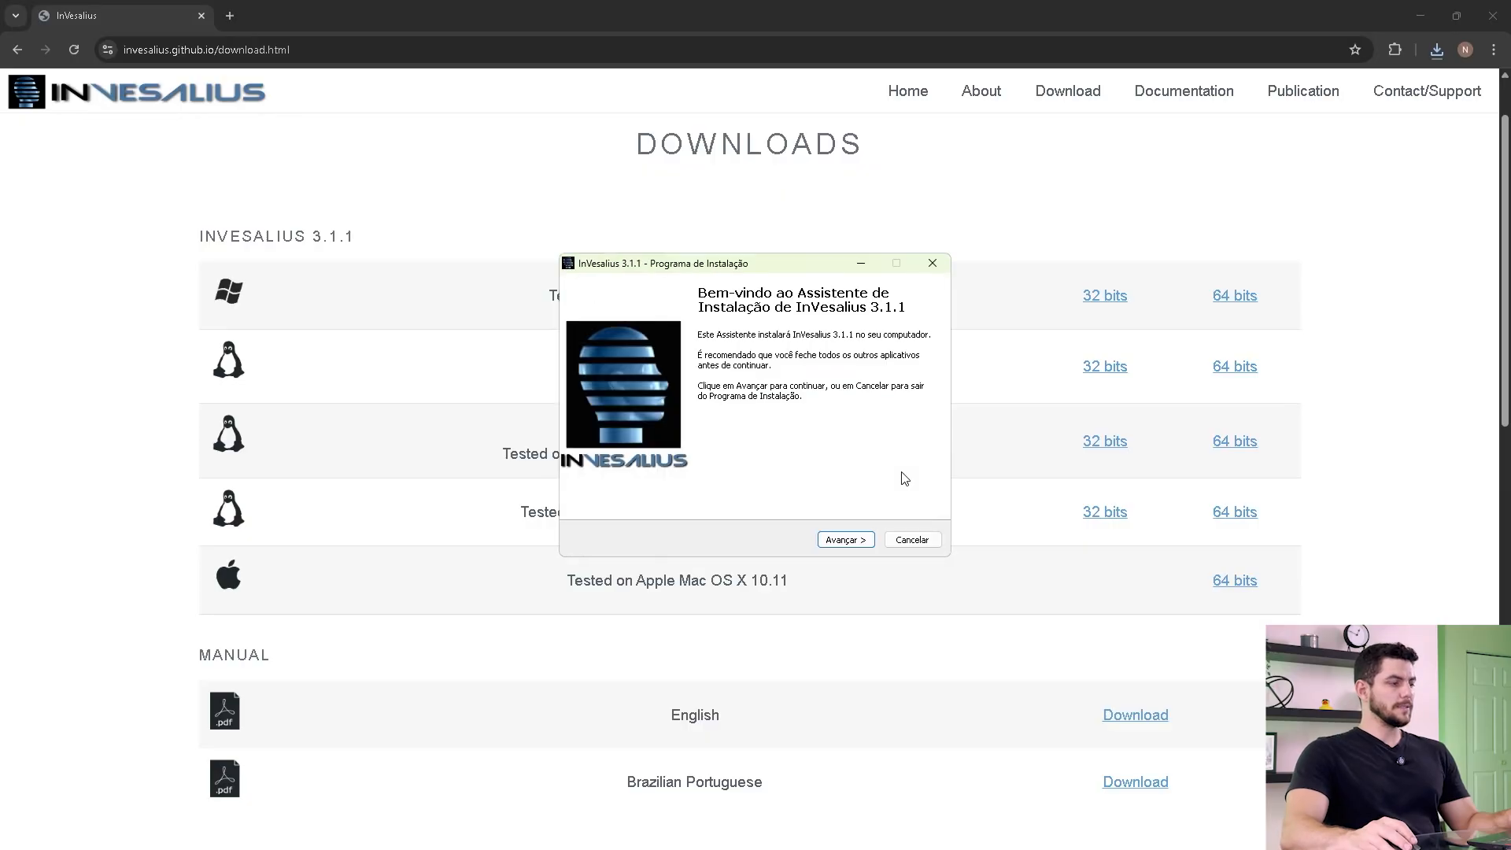
Go past the setup wizard's welcome page and accept the licence agreement terms.
{"action": "left_click", "coordinate": [866, 541]}
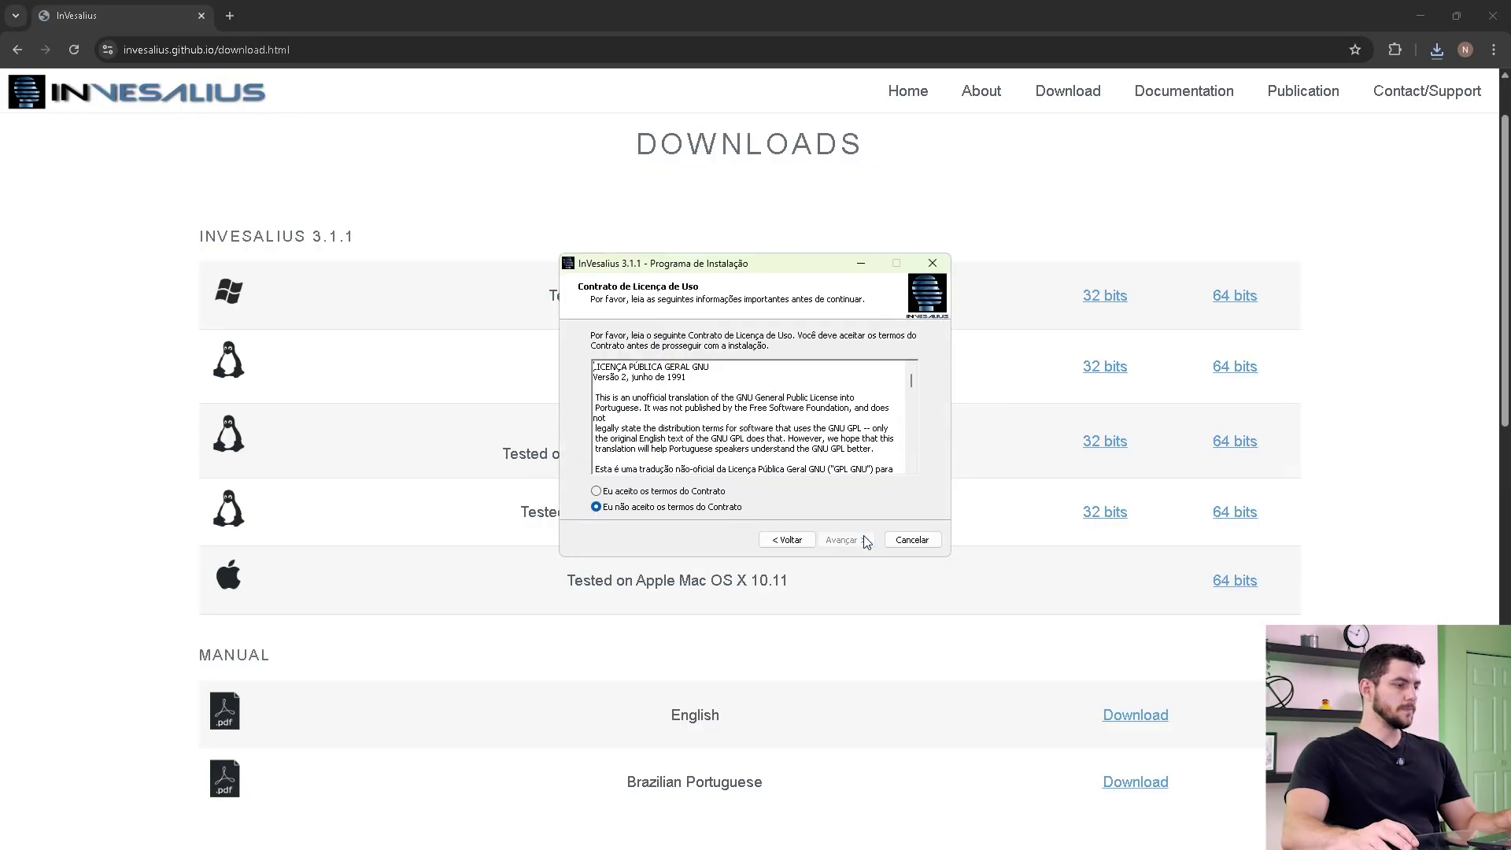
{"action": "left_click", "coordinate": [716, 493]}
{"action": "left_click", "coordinate": [848, 541]}
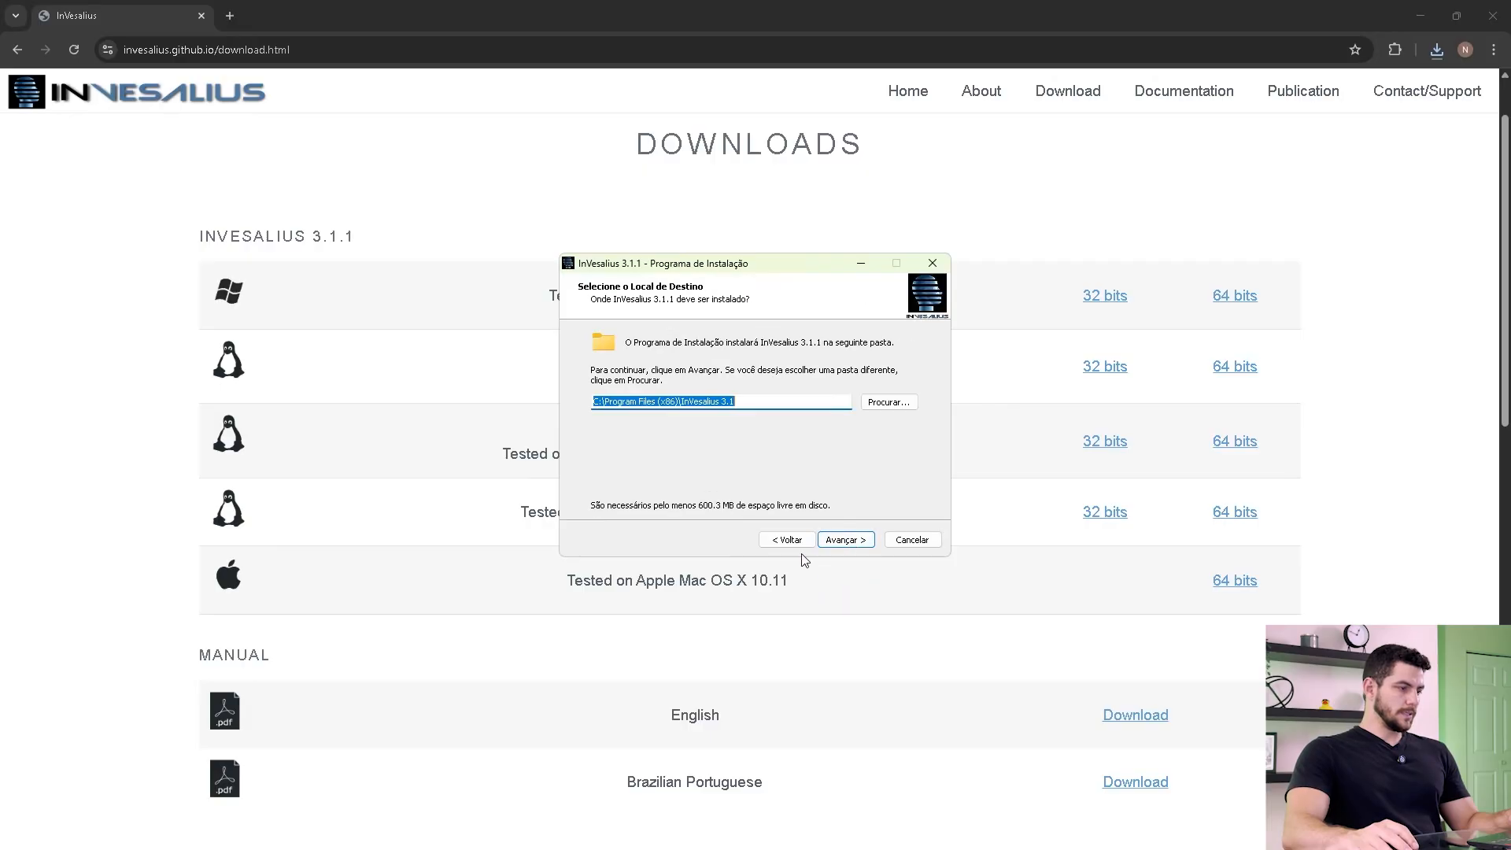
Set the installation destination folder to D:\InVesalius 3.1 and accept it.
{"action": "left_click", "coordinate": [853, 542]}
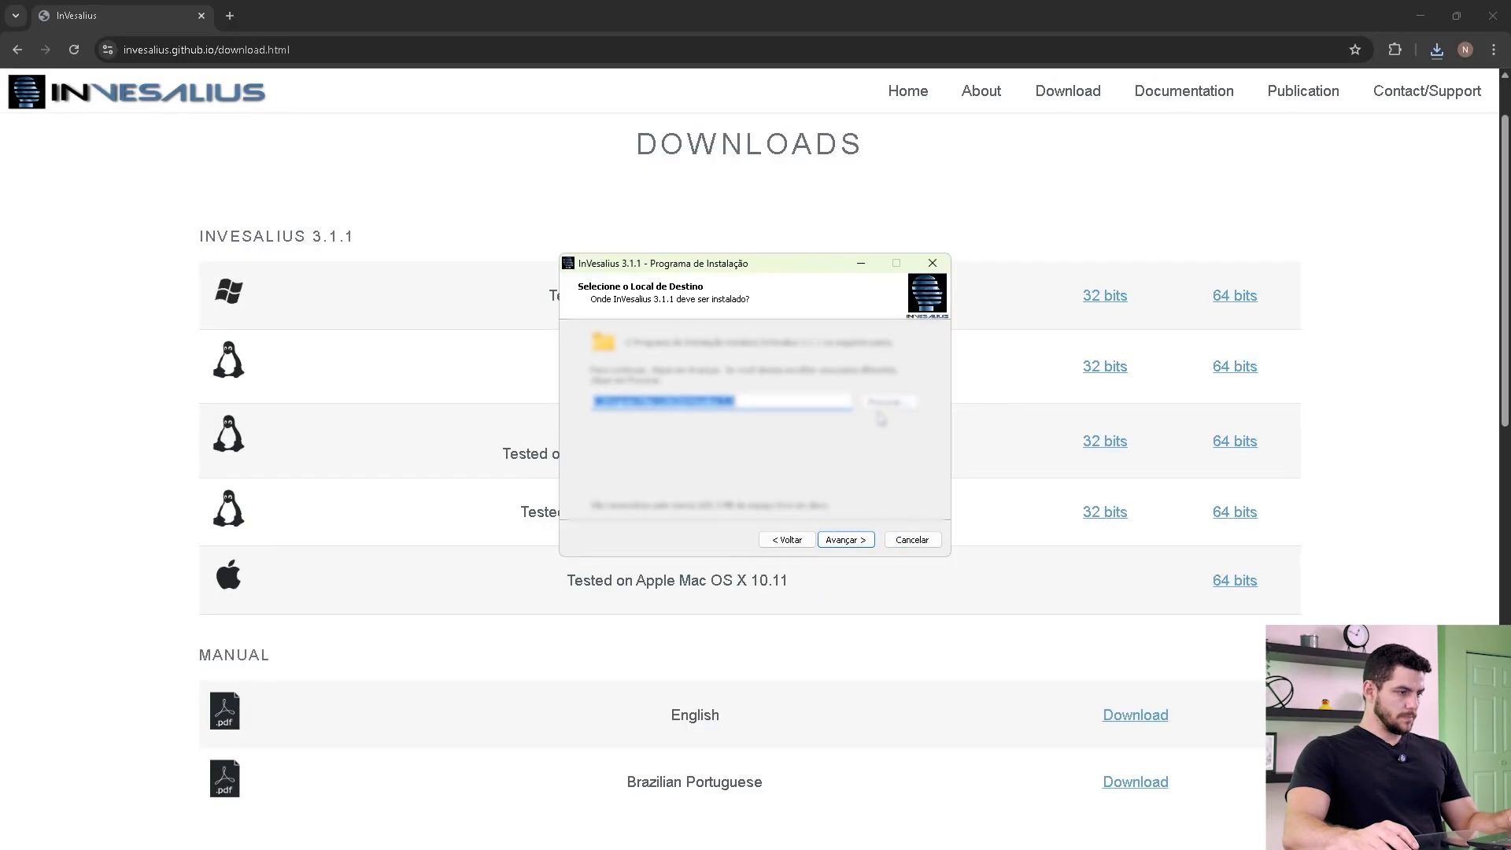
{"action": "left_click", "coordinate": [880, 413]}
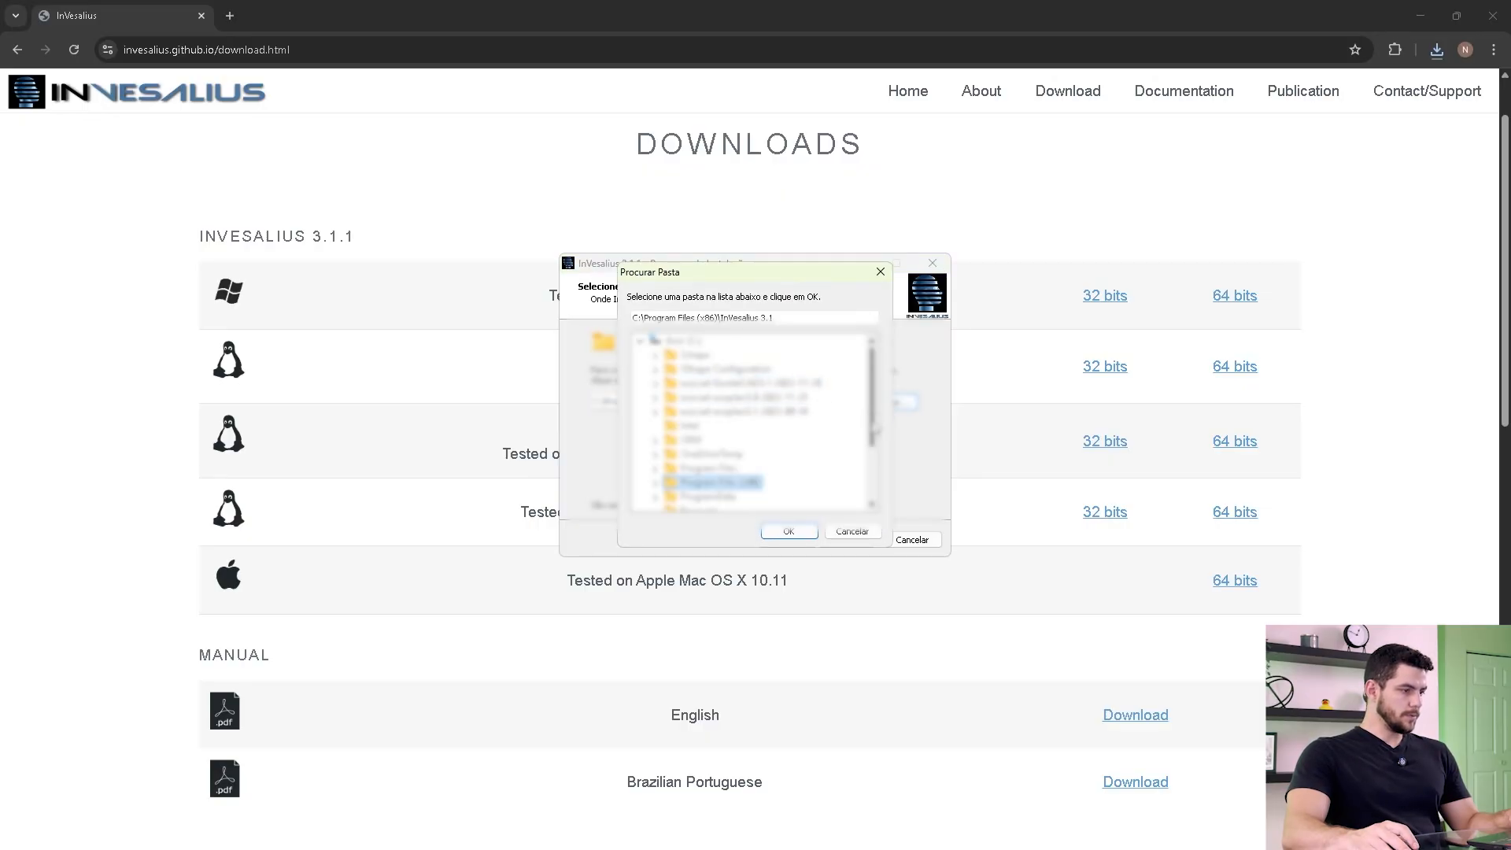
{"action": "scroll", "coordinate": [874, 428], "scroll_direction": "down", "scroll_amount": 2}
{"action": "left_click", "coordinate": [730, 501]}
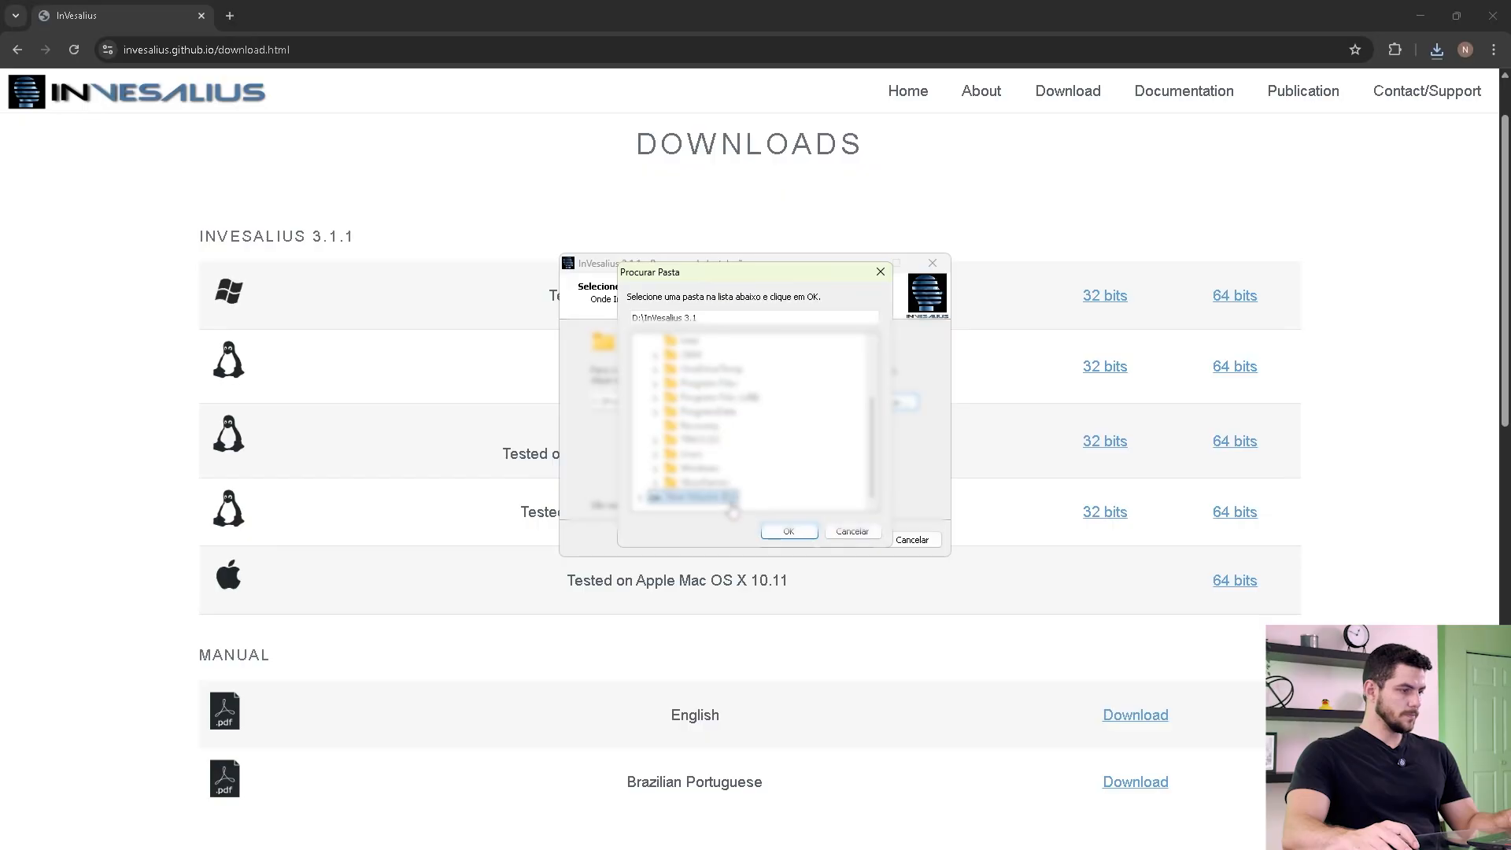
{"action": "left_click", "coordinate": [787, 532]}
{"action": "left_click", "coordinate": [846, 540]}
Enable the creation of a desktop icon and start the installation.
{"action": "left_click", "coordinate": [600, 386]}
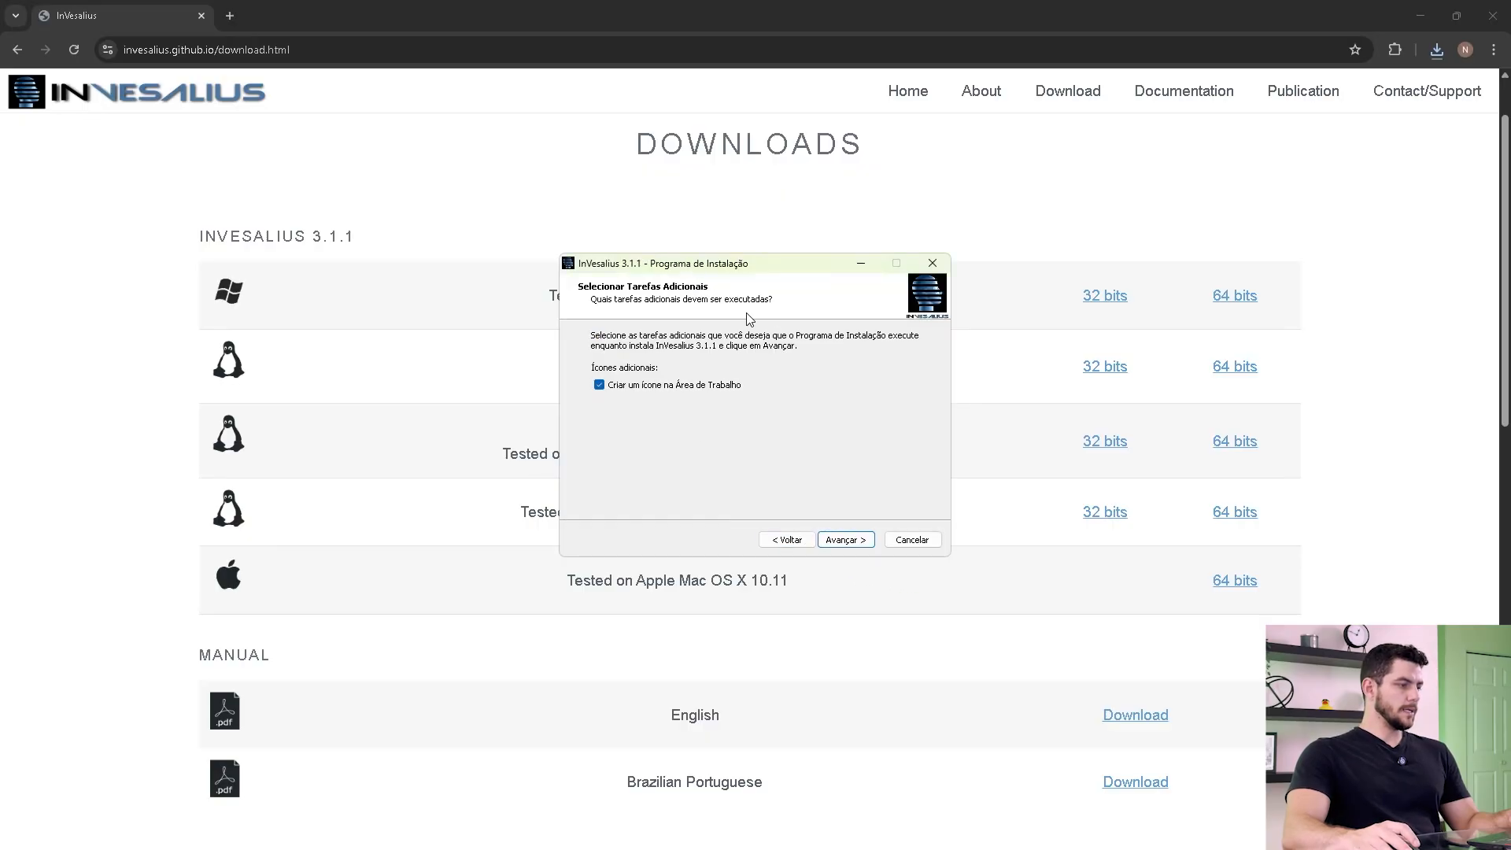
{"action": "left_click", "coordinate": [846, 539]}
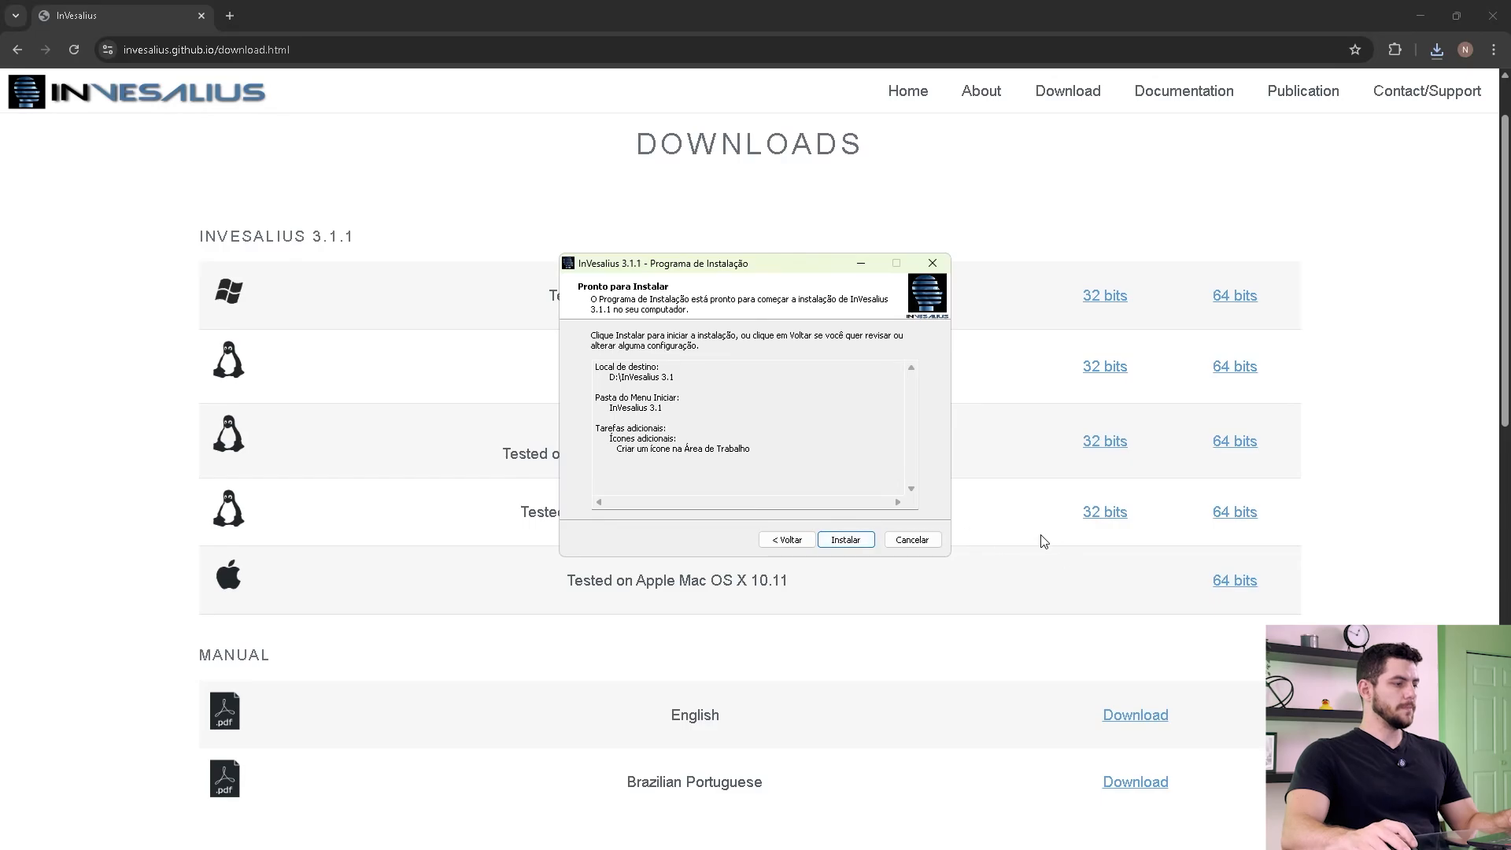
{"action": "left_click", "coordinate": [845, 539]}
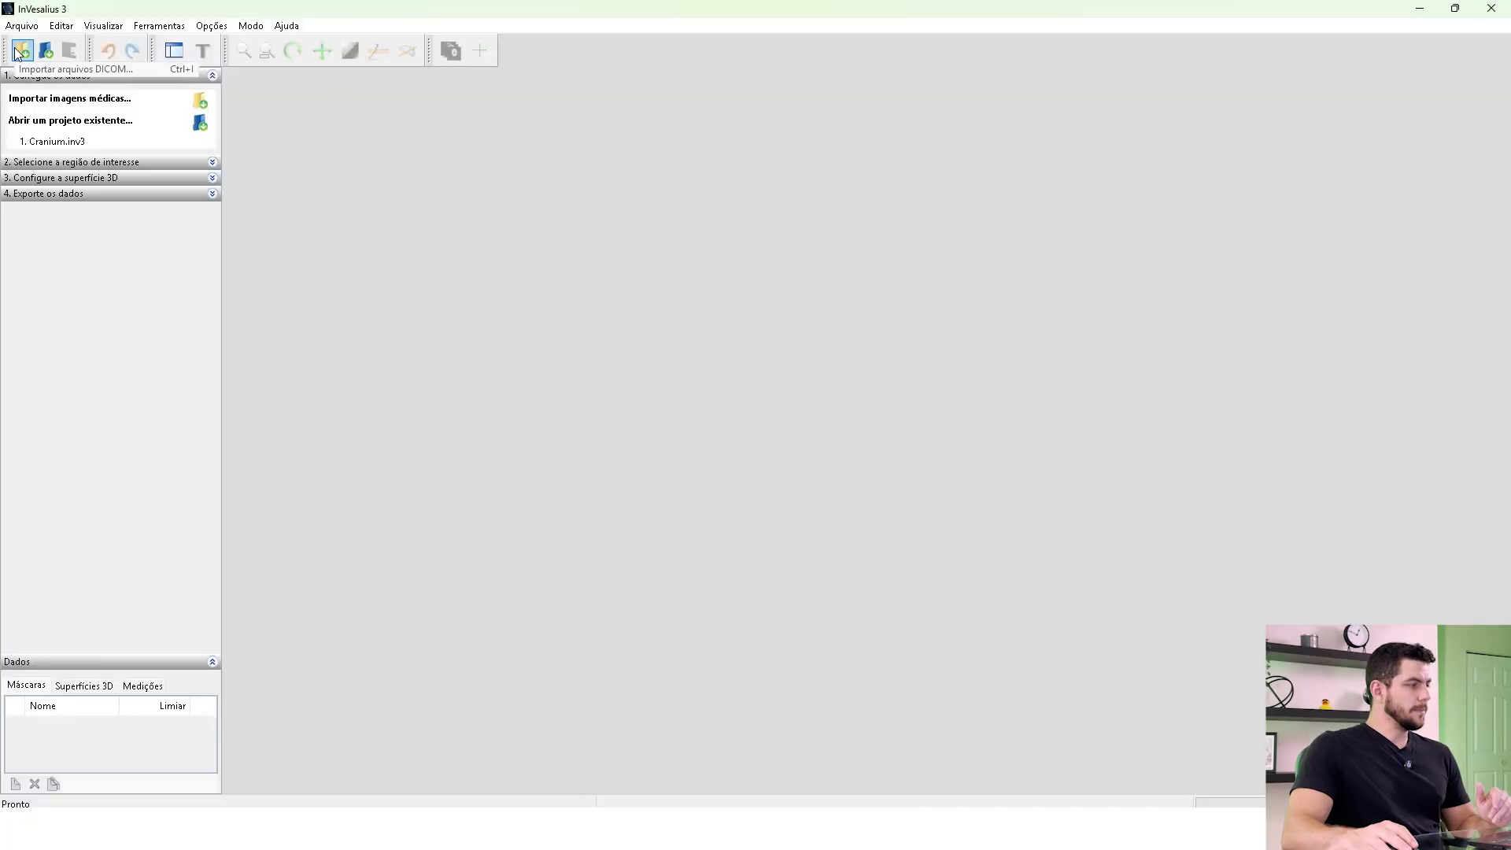
Import the CT series from the DICOM folder ct2 inside Paciente 1 46, previewing its slices and keeping all of them.
{"action": "left_click", "coordinate": [175, 109]}
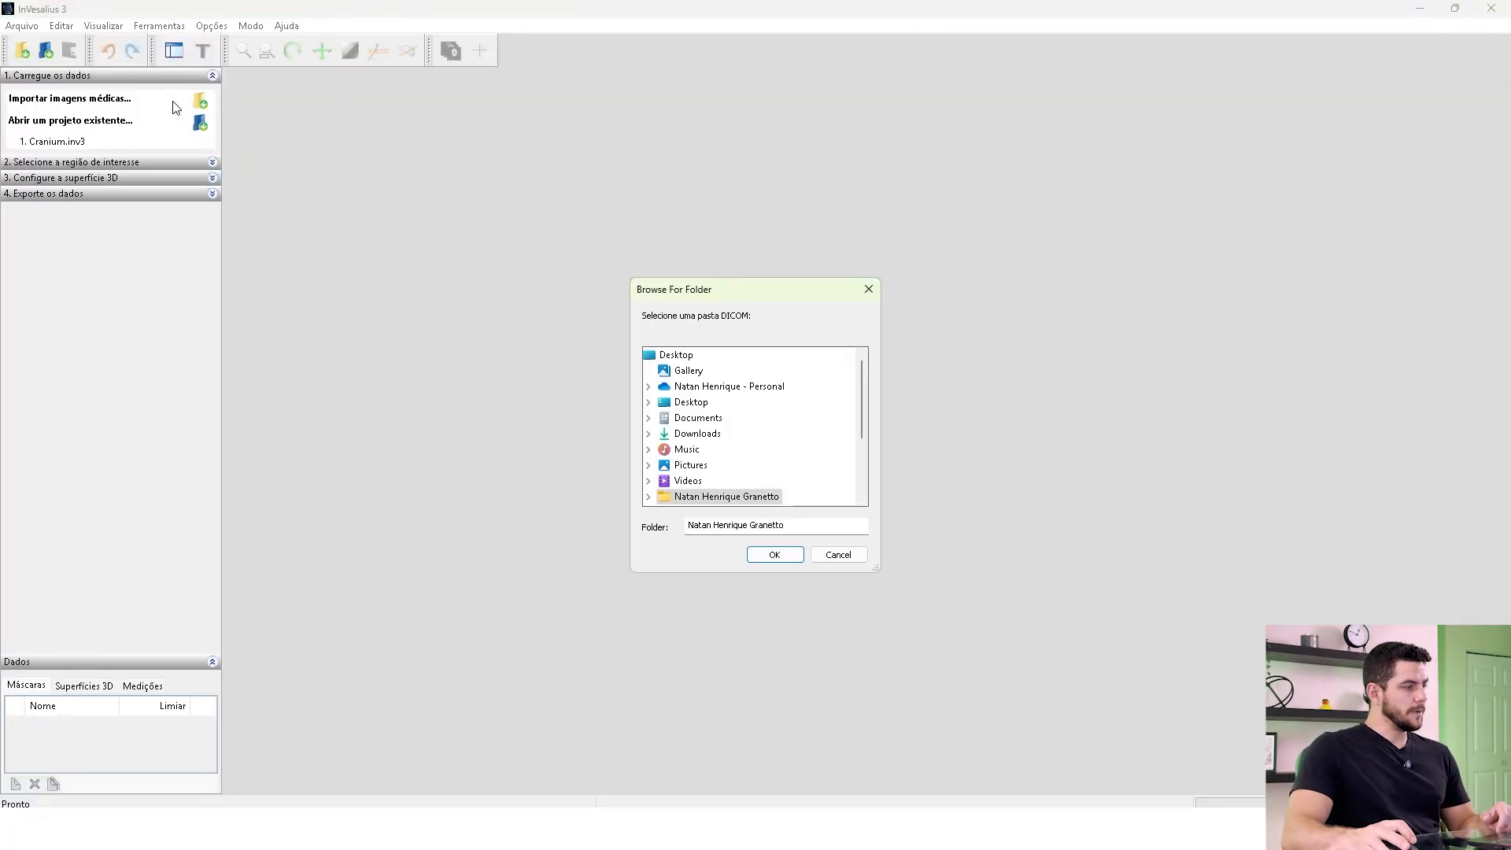
{"action": "scroll", "coordinate": [752, 417], "scroll_direction": "down", "scroll_amount": 3}
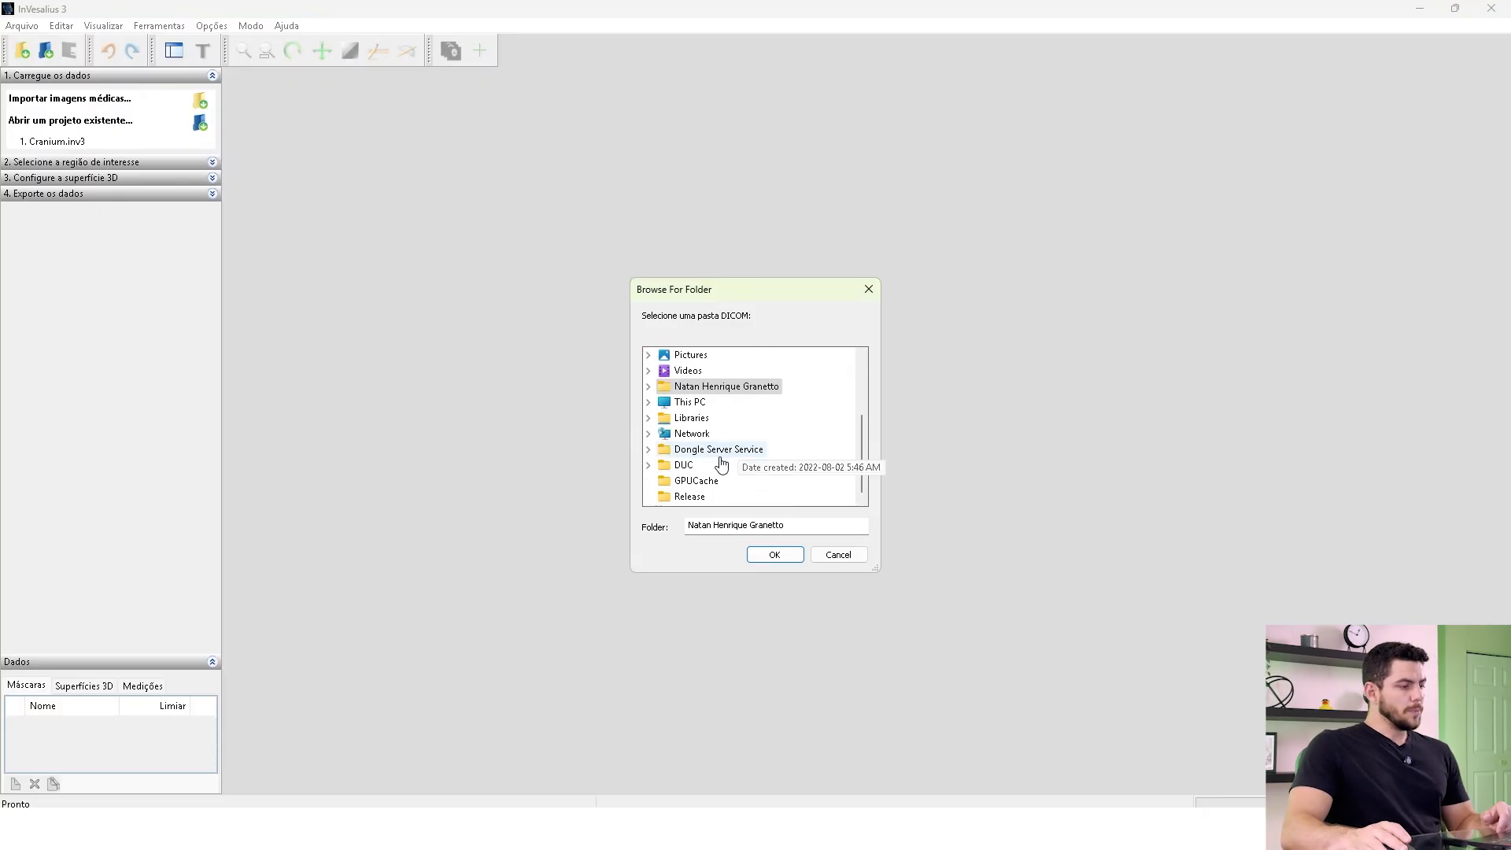
{"action": "scroll", "coordinate": [742, 421], "scroll_direction": "up", "scroll_amount": 3}
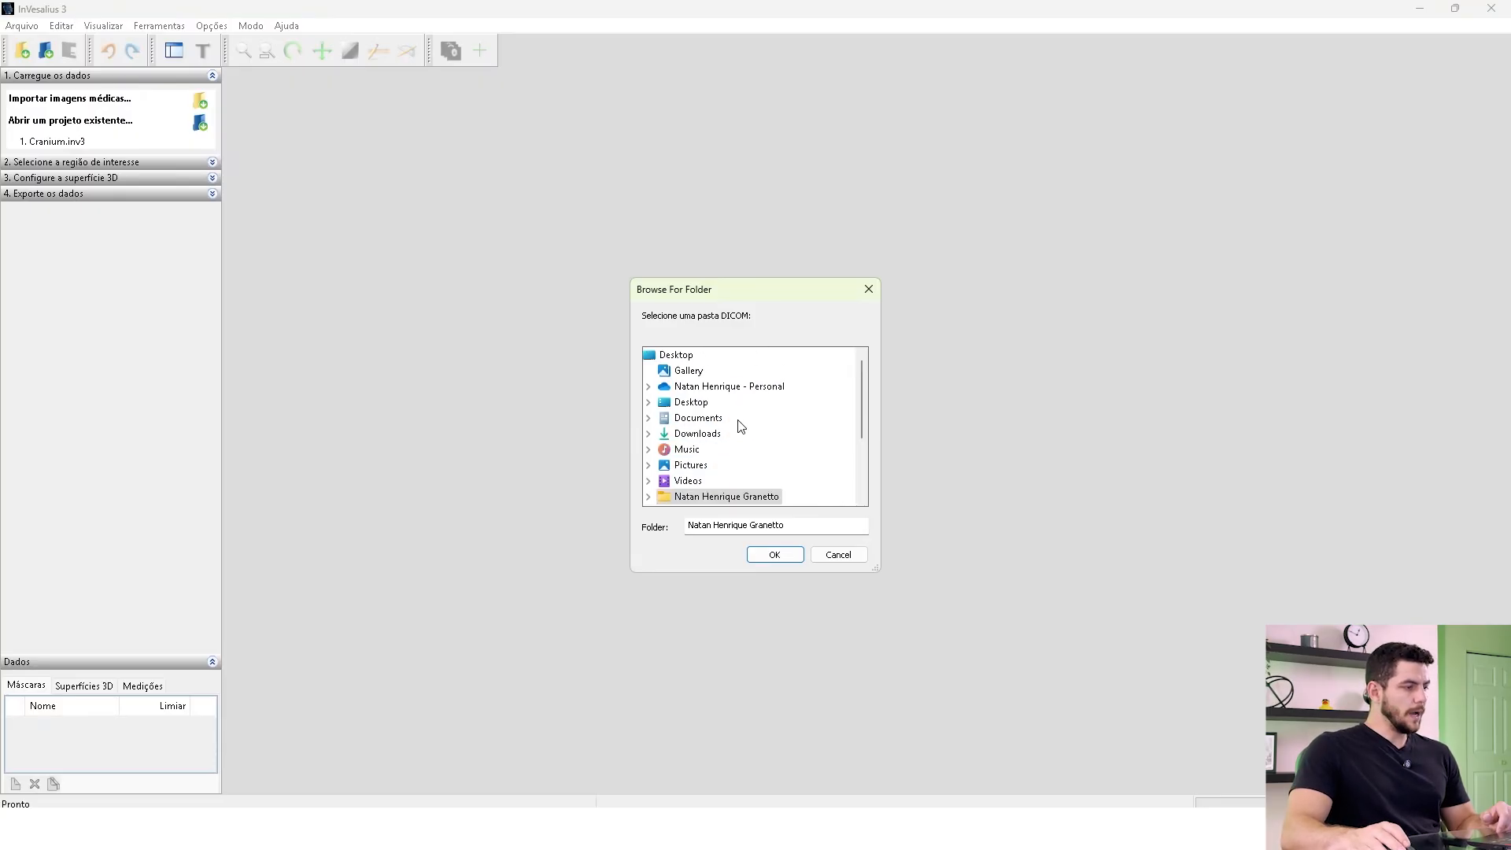
{"action": "scroll", "coordinate": [719, 421], "scroll_direction": "down", "scroll_amount": 3}
{"action": "scroll", "coordinate": [708, 418], "scroll_direction": "up", "scroll_amount": 3}
{"action": "left_click", "coordinate": [799, 449]}
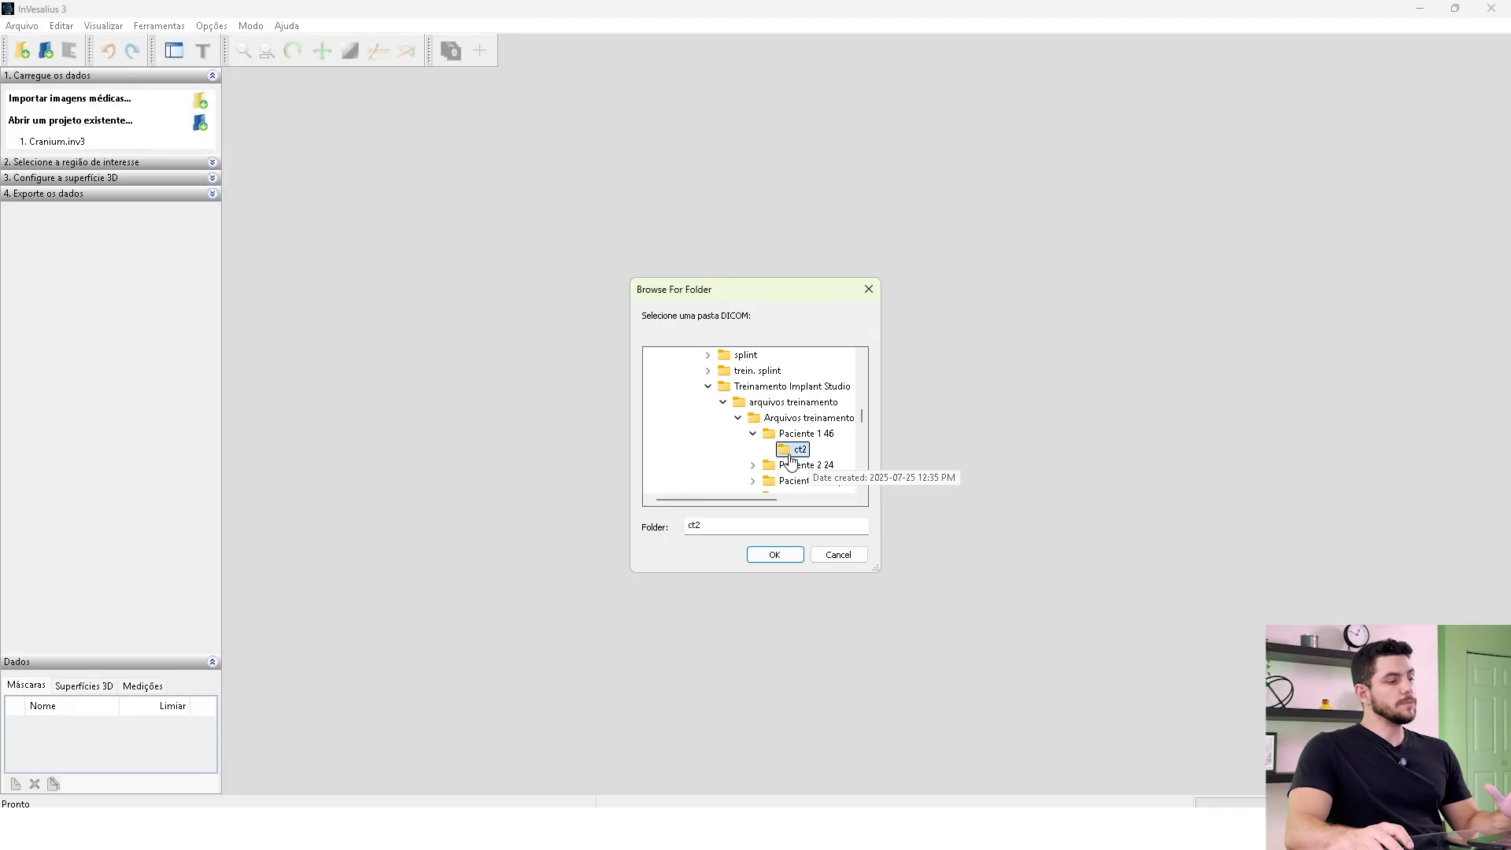
{"action": "left_click", "coordinate": [786, 558]}
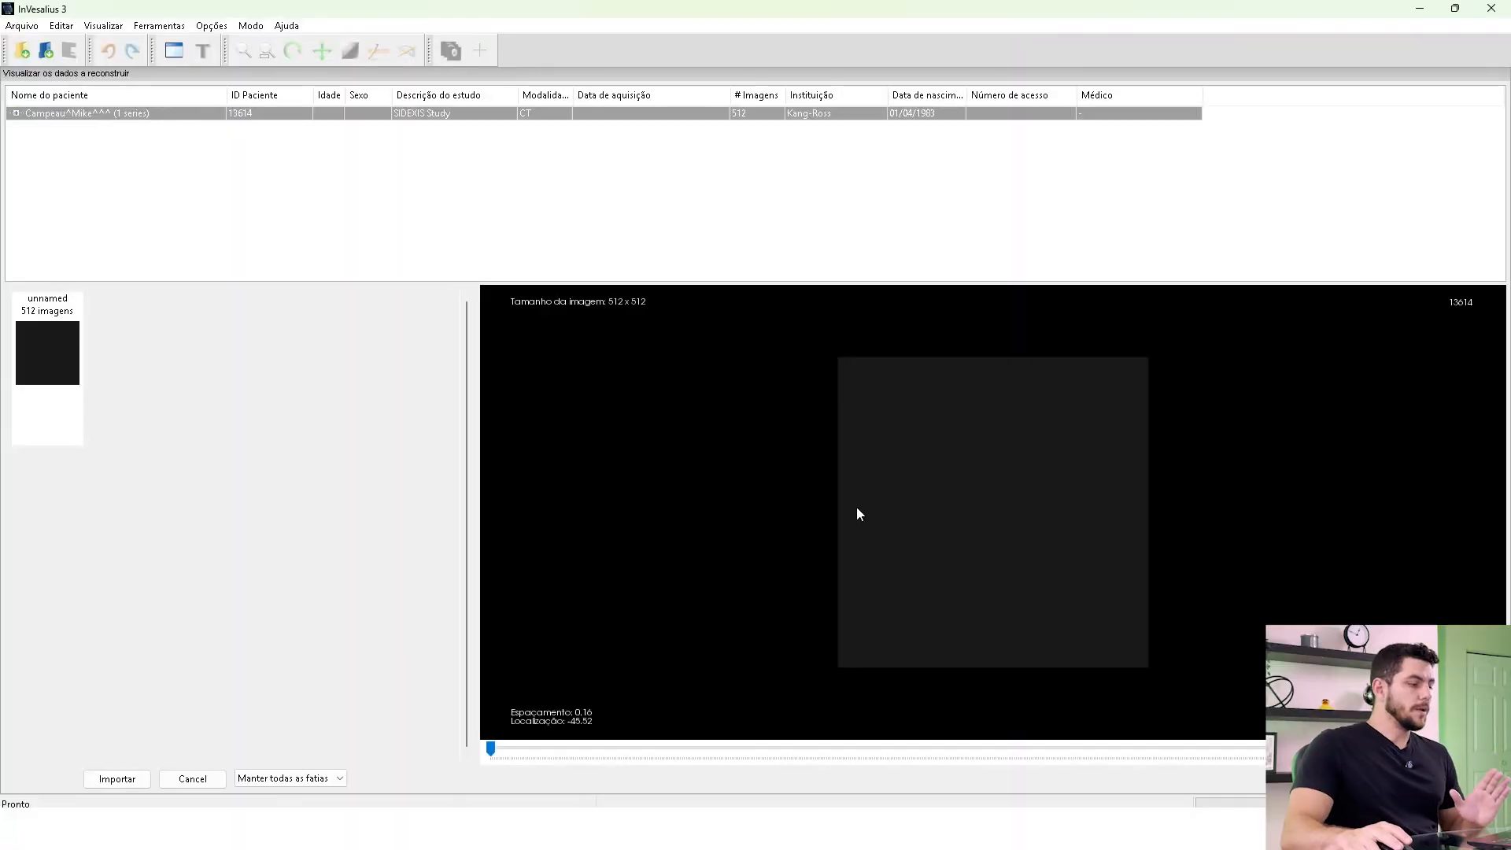
{"action": "left_click_drag", "start_coordinate": [491, 748], "coordinate": [573, 749]}
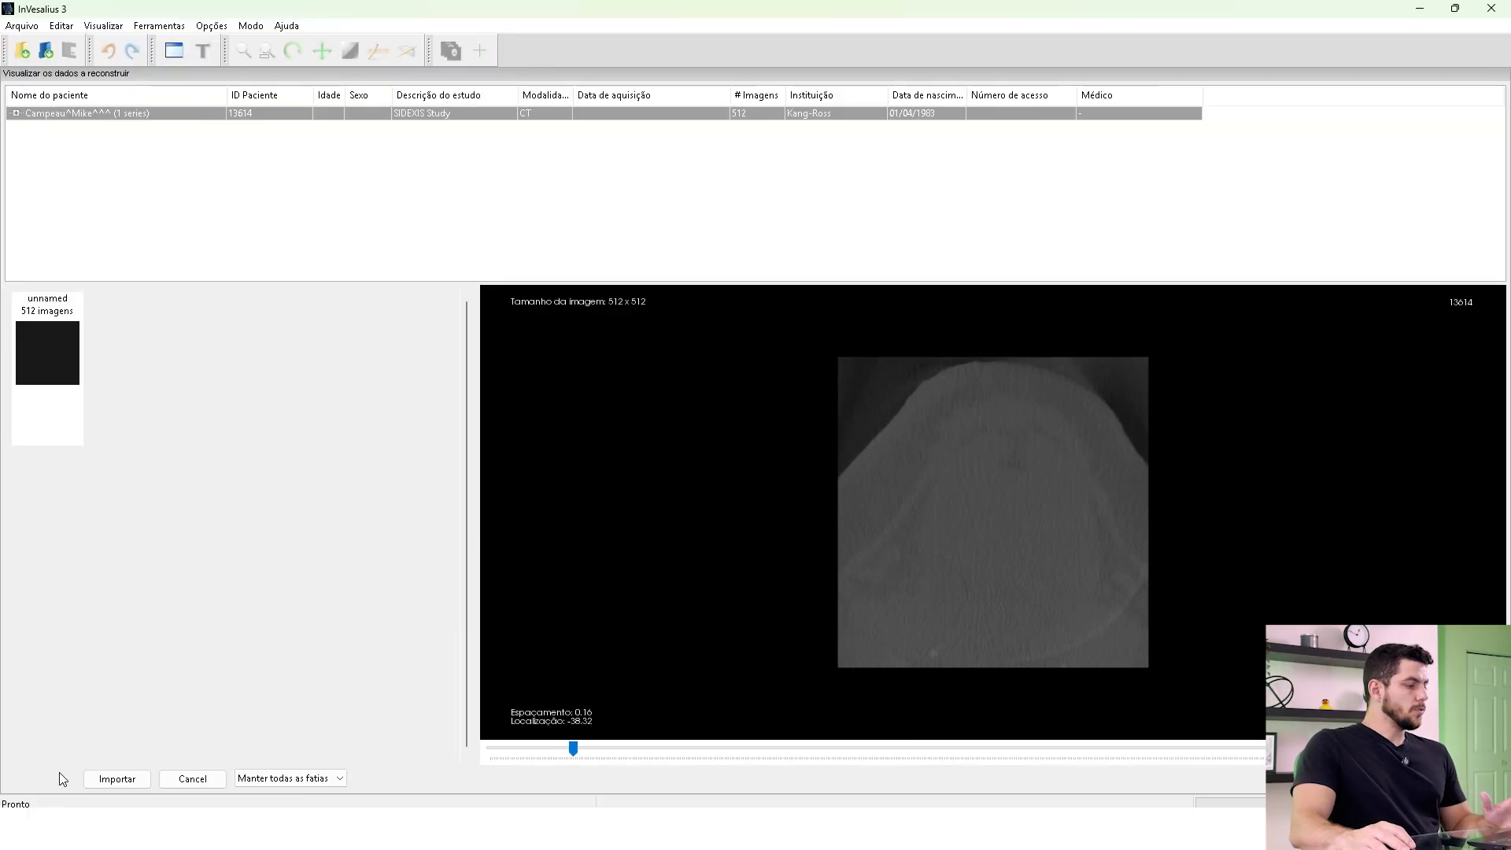
{"action": "left_click", "coordinate": [117, 778]}
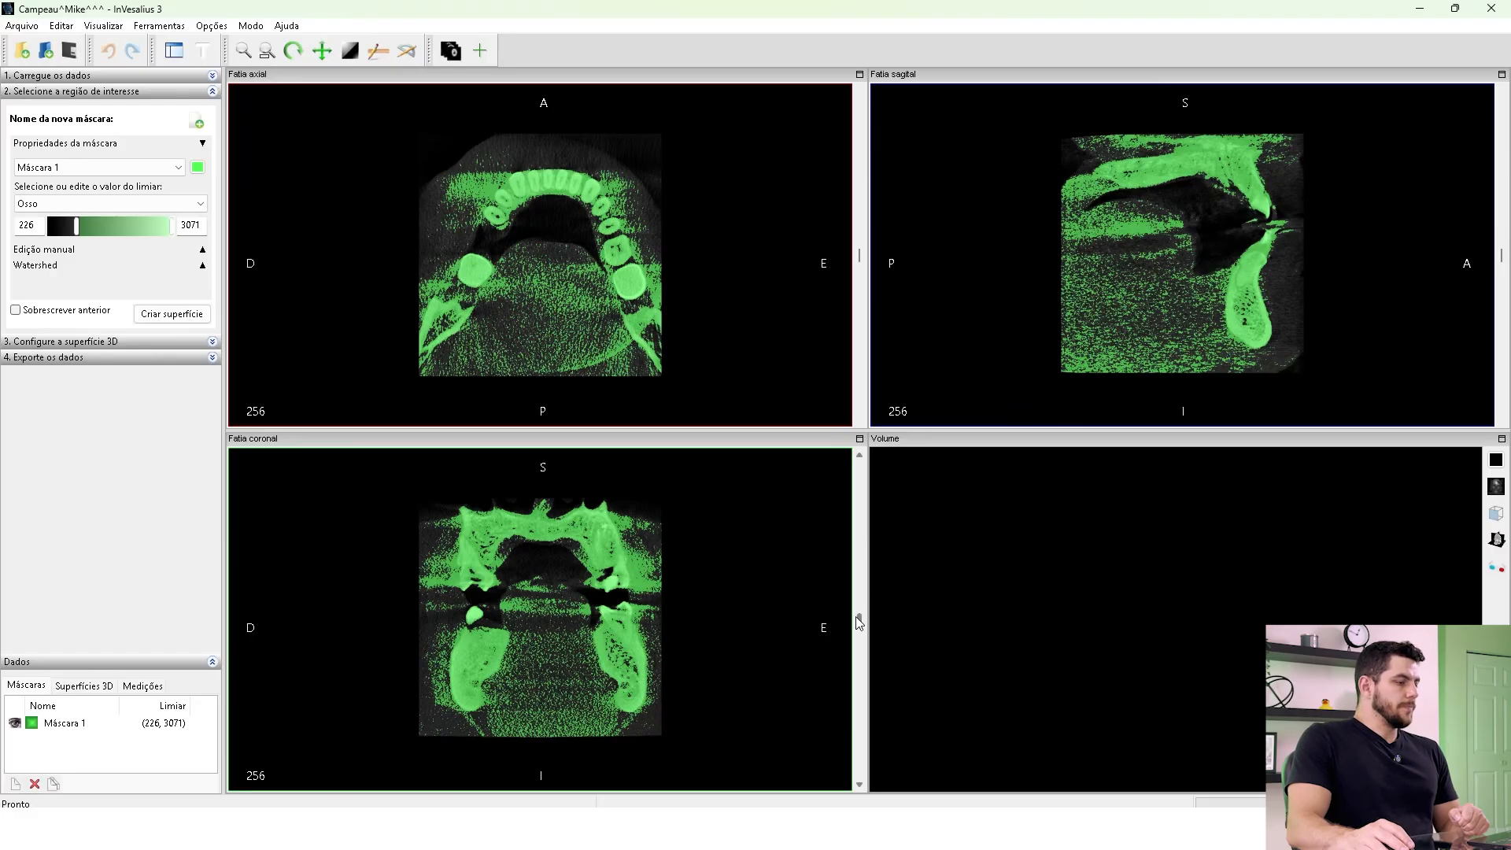
Examine the axial, coronal and sagittal slices to see how the bone mask covers the teeth and jaws.
{"action": "left_click_drag", "start_coordinate": [859, 256], "coordinate": [866, 313]}
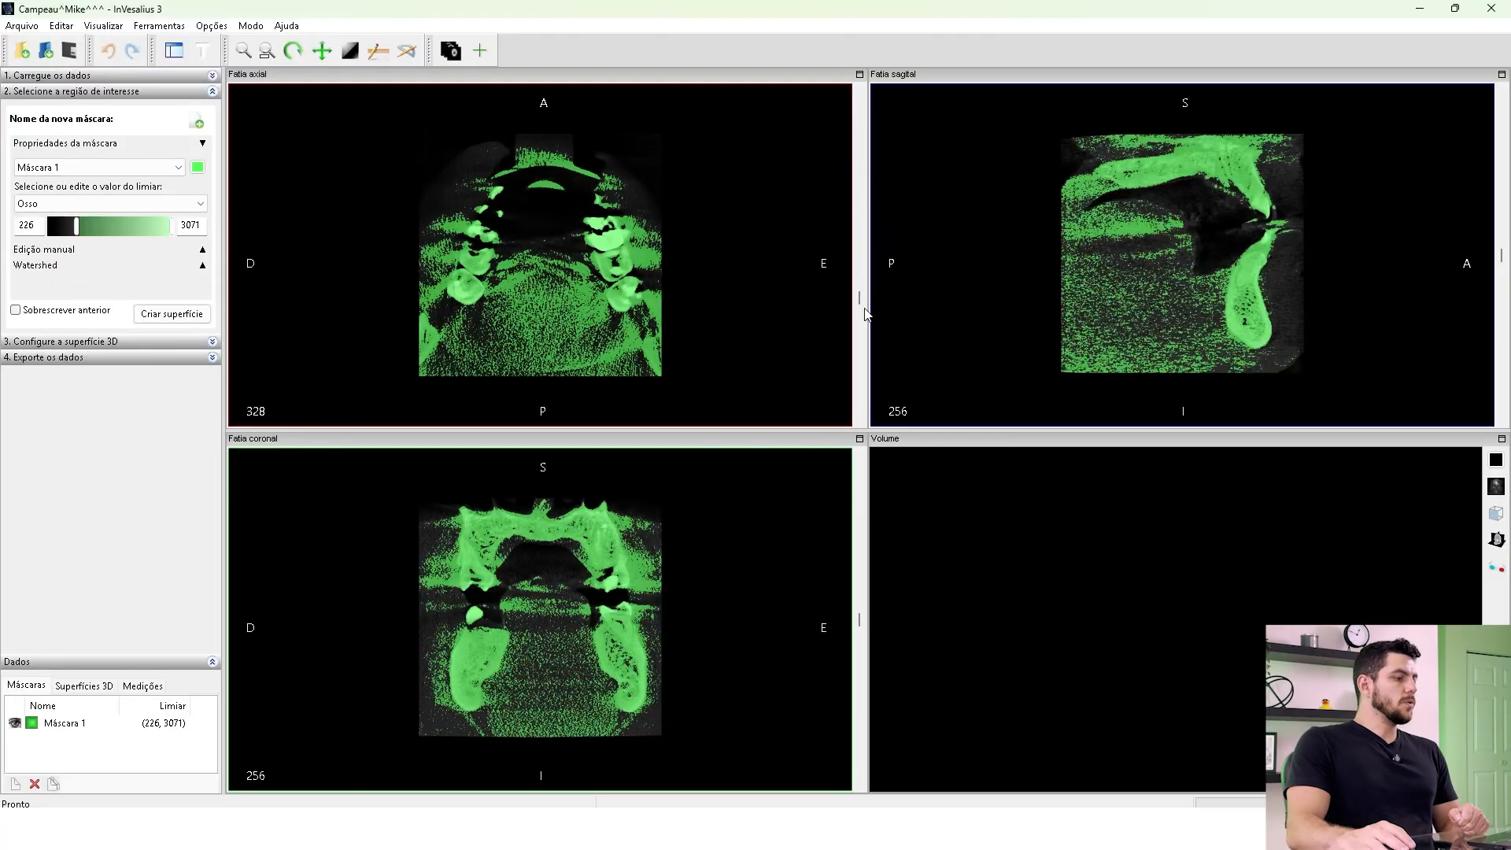
{"action": "mouse_move", "coordinate": [860, 621]}
{"action": "left_mouse_down"}
{"action": "mouse_move", "coordinate": [872, 520]}
{"action": "mouse_move", "coordinate": [870, 645]}
{"action": "mouse_move", "coordinate": [871, 594]}
{"action": "left_mouse_up"}
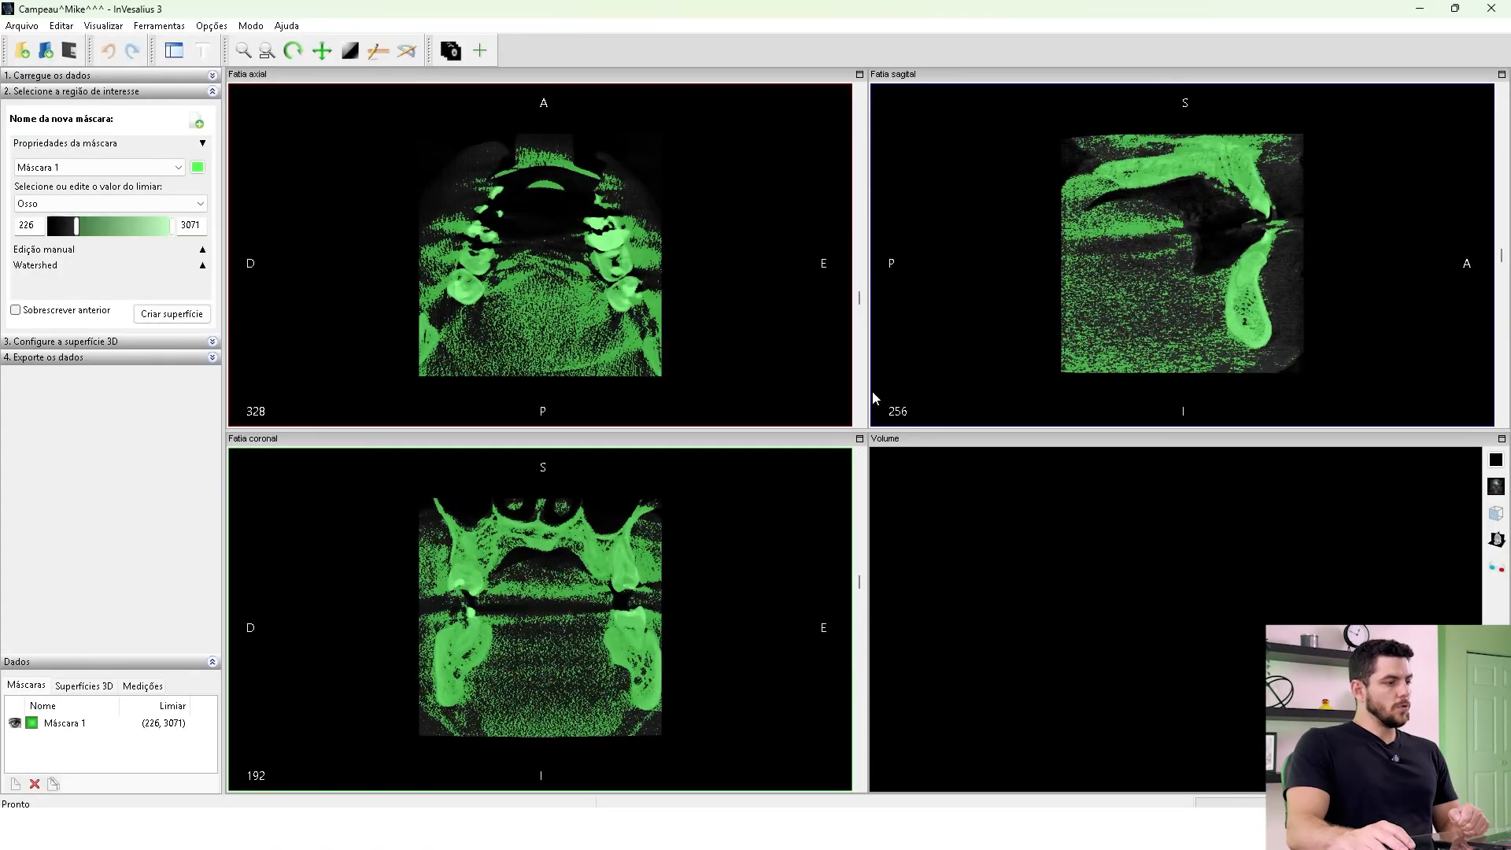
{"action": "mouse_move", "coordinate": [860, 305]}
{"action": "left_mouse_down"}
{"action": "mouse_move", "coordinate": [857, 276]}
{"action": "mouse_move", "coordinate": [858, 329]}
{"action": "left_mouse_up"}
{"action": "left_click_drag", "start_coordinate": [1505, 264], "coordinate": [1459, 239]}
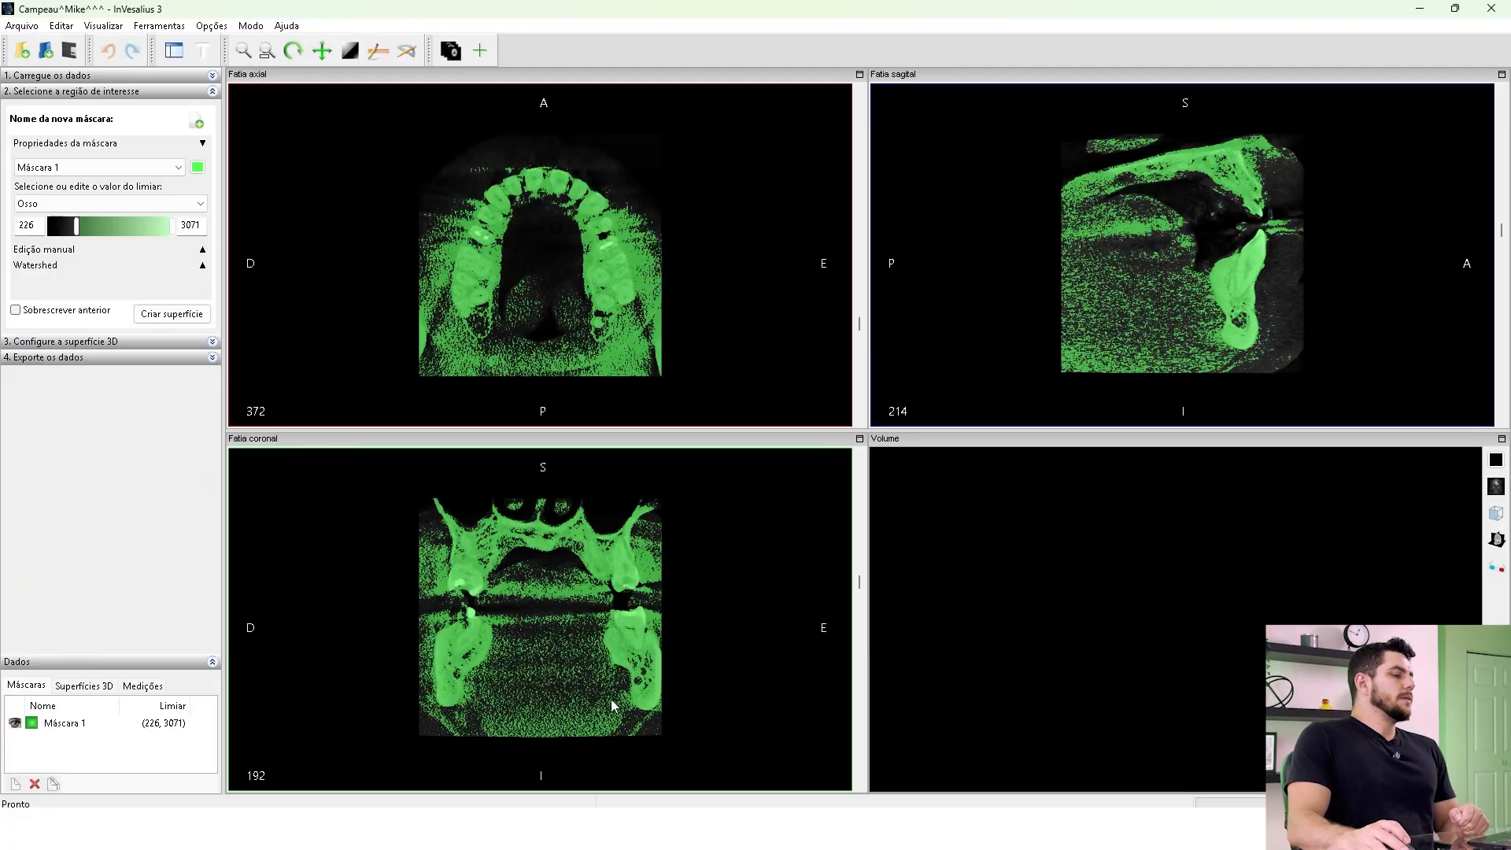
{"action": "scroll", "coordinate": [606, 698], "scroll_direction": "up", "scroll_amount": 4}
{"action": "scroll", "coordinate": [576, 656], "scroll_direction": "down", "scroll_amount": 5}
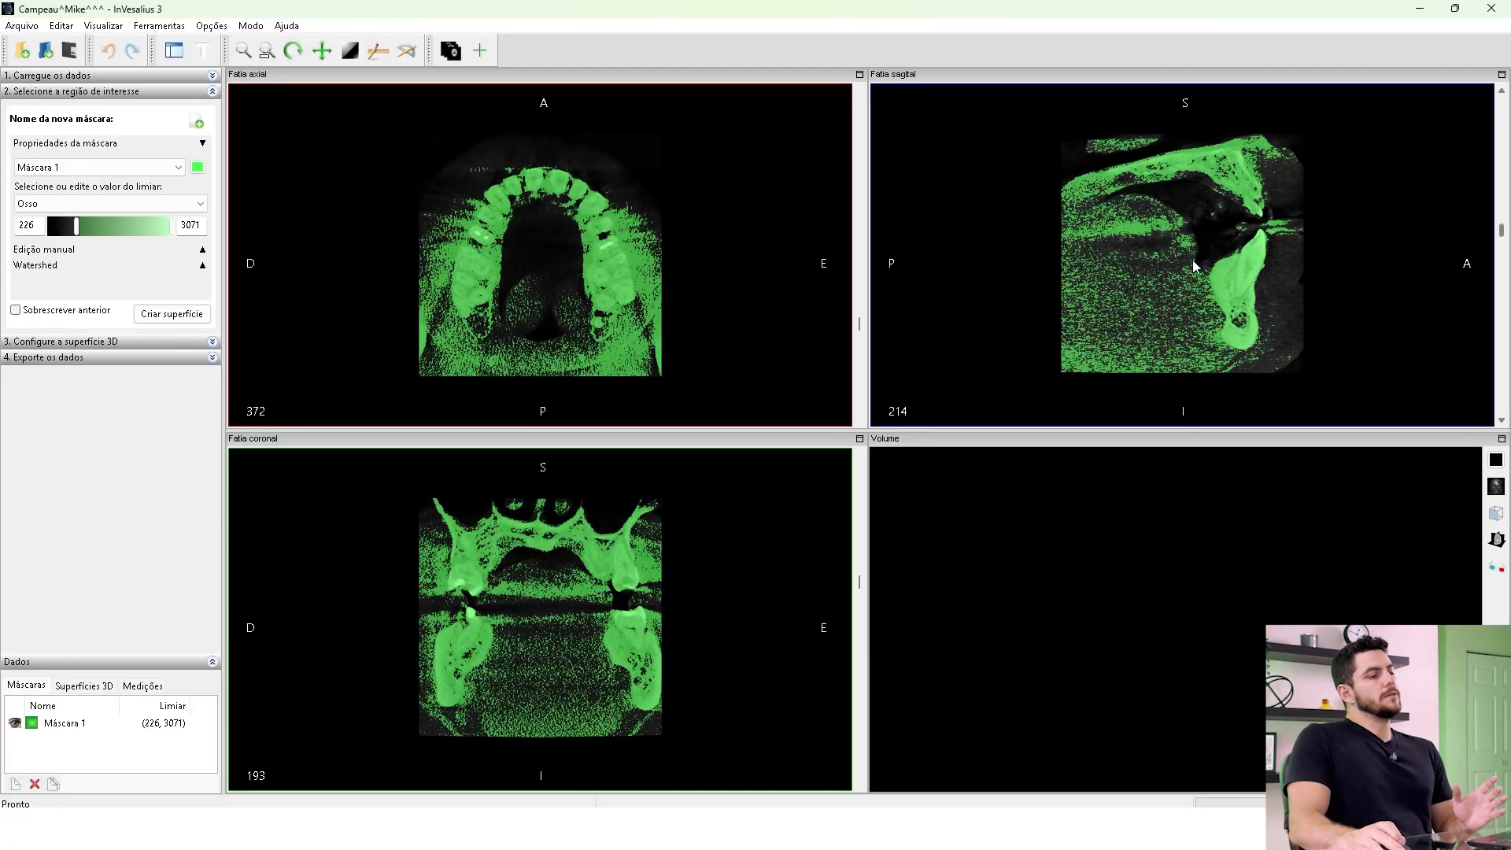
{"action": "scroll", "coordinate": [1193, 259], "scroll_direction": "up", "scroll_amount": 7}
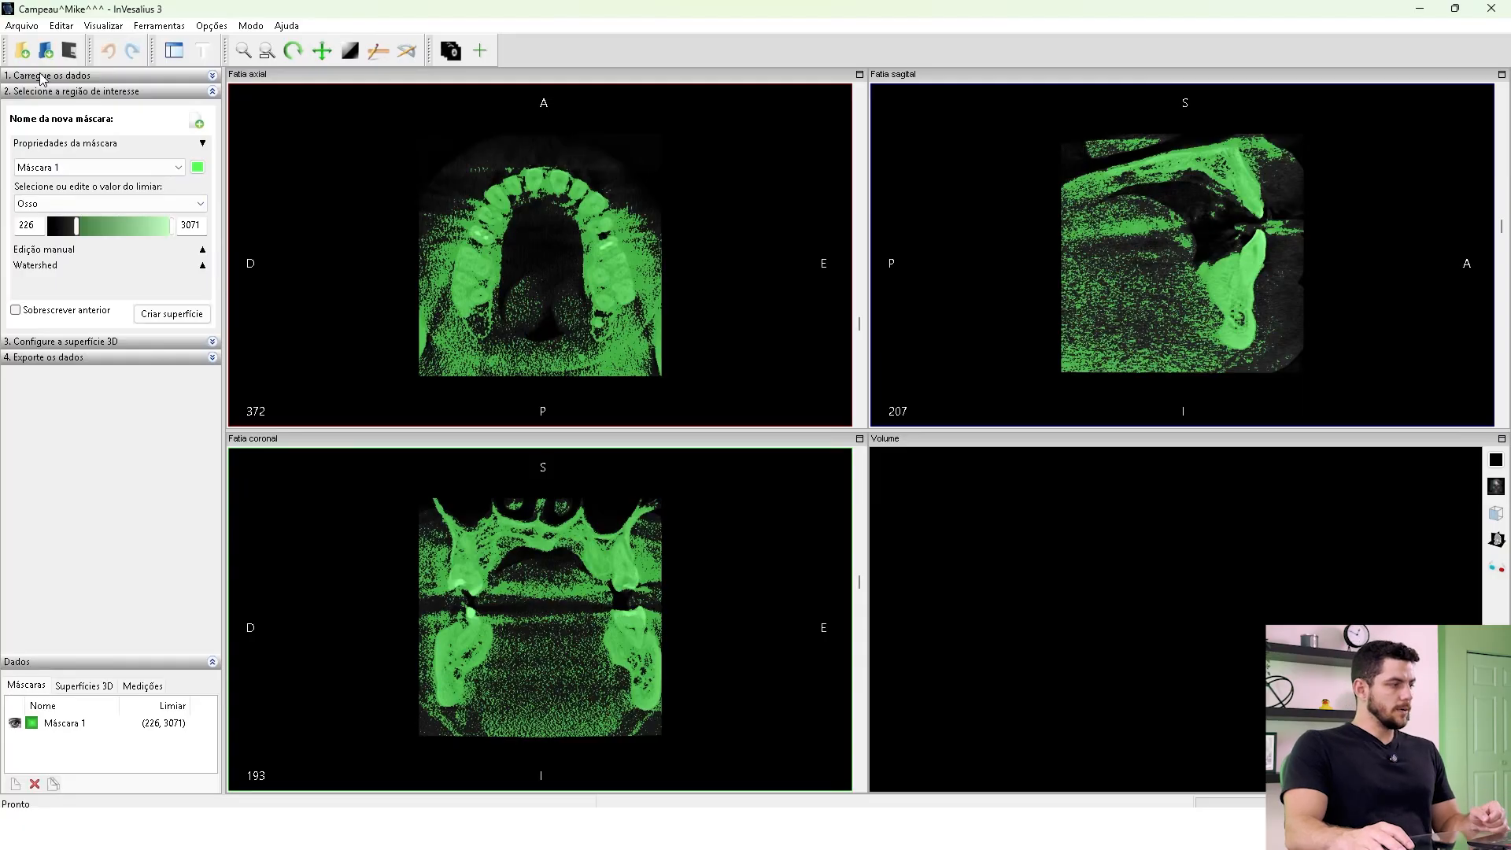
Review the data loading and region of interest sections, and check further axial and coronal slices.
{"action": "left_click", "coordinate": [210, 76]}
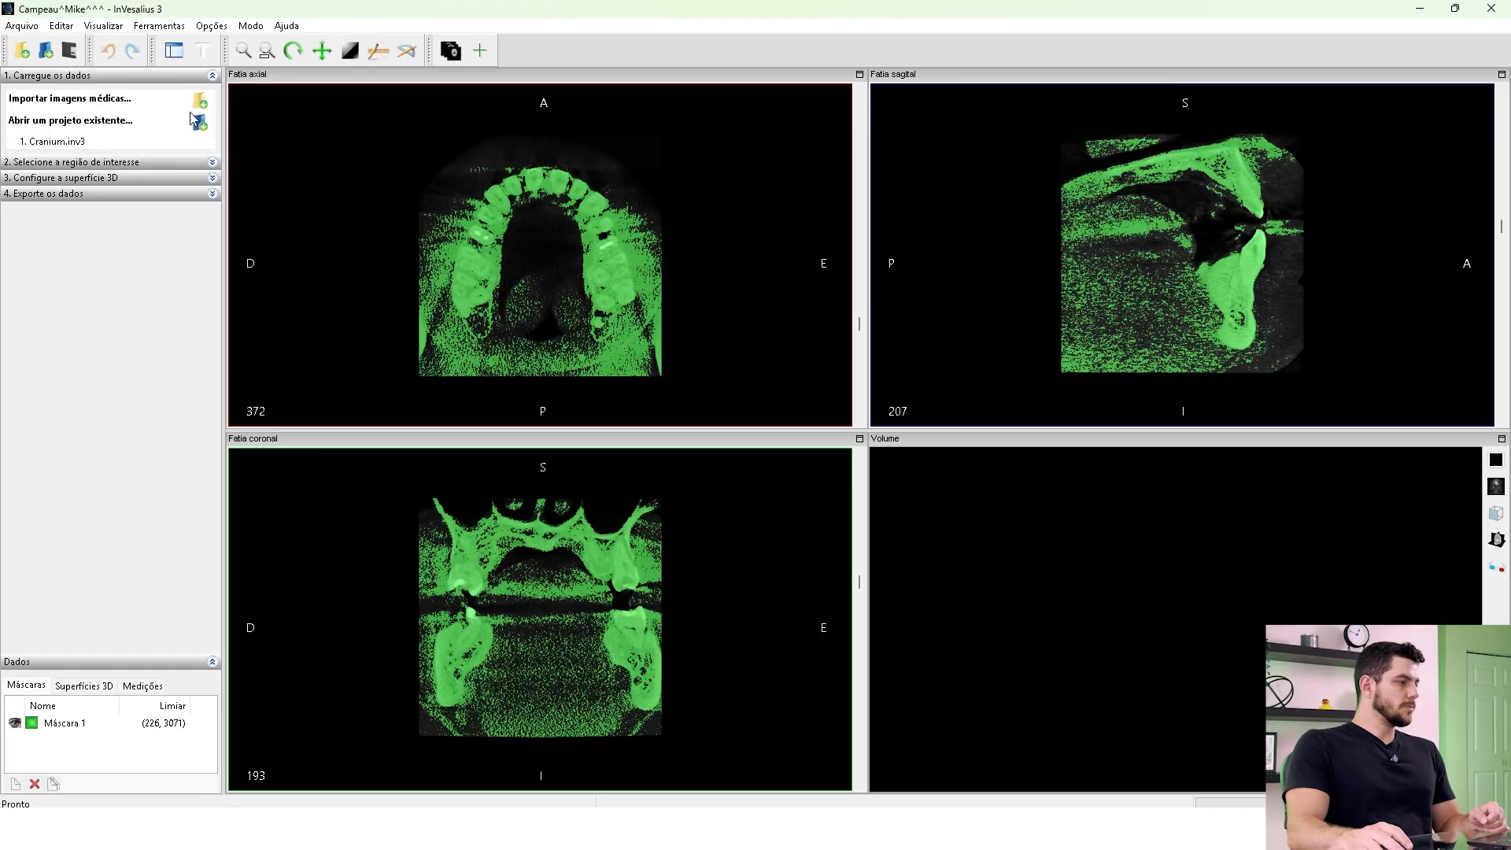
{"action": "left_click", "coordinate": [213, 163]}
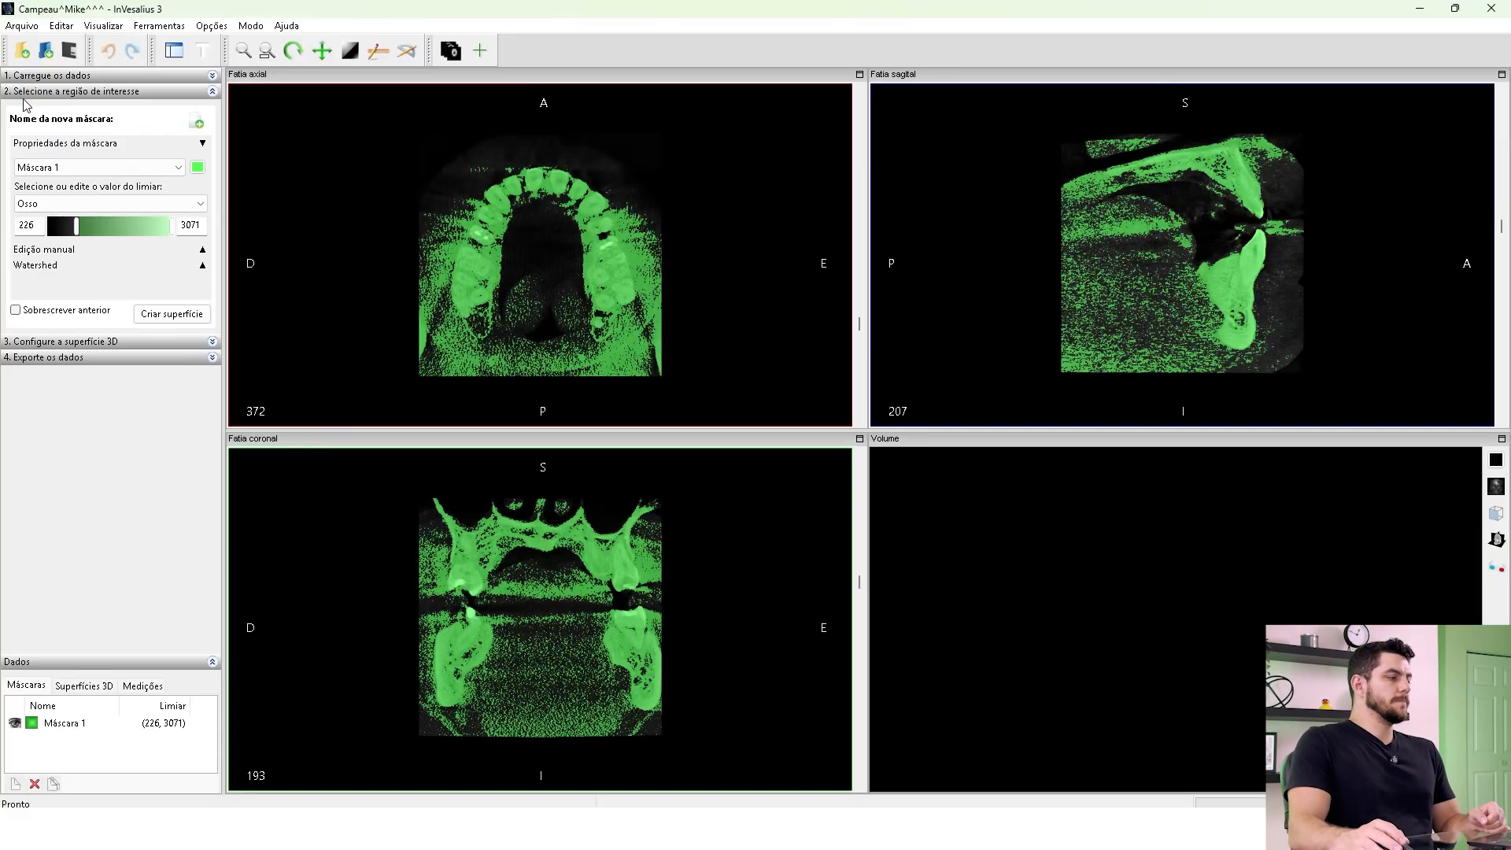
{"action": "scroll", "coordinate": [624, 285], "scroll_direction": "down", "scroll_amount": 1}
{"action": "scroll", "coordinate": [626, 291], "scroll_direction": "up", "scroll_amount": 5}
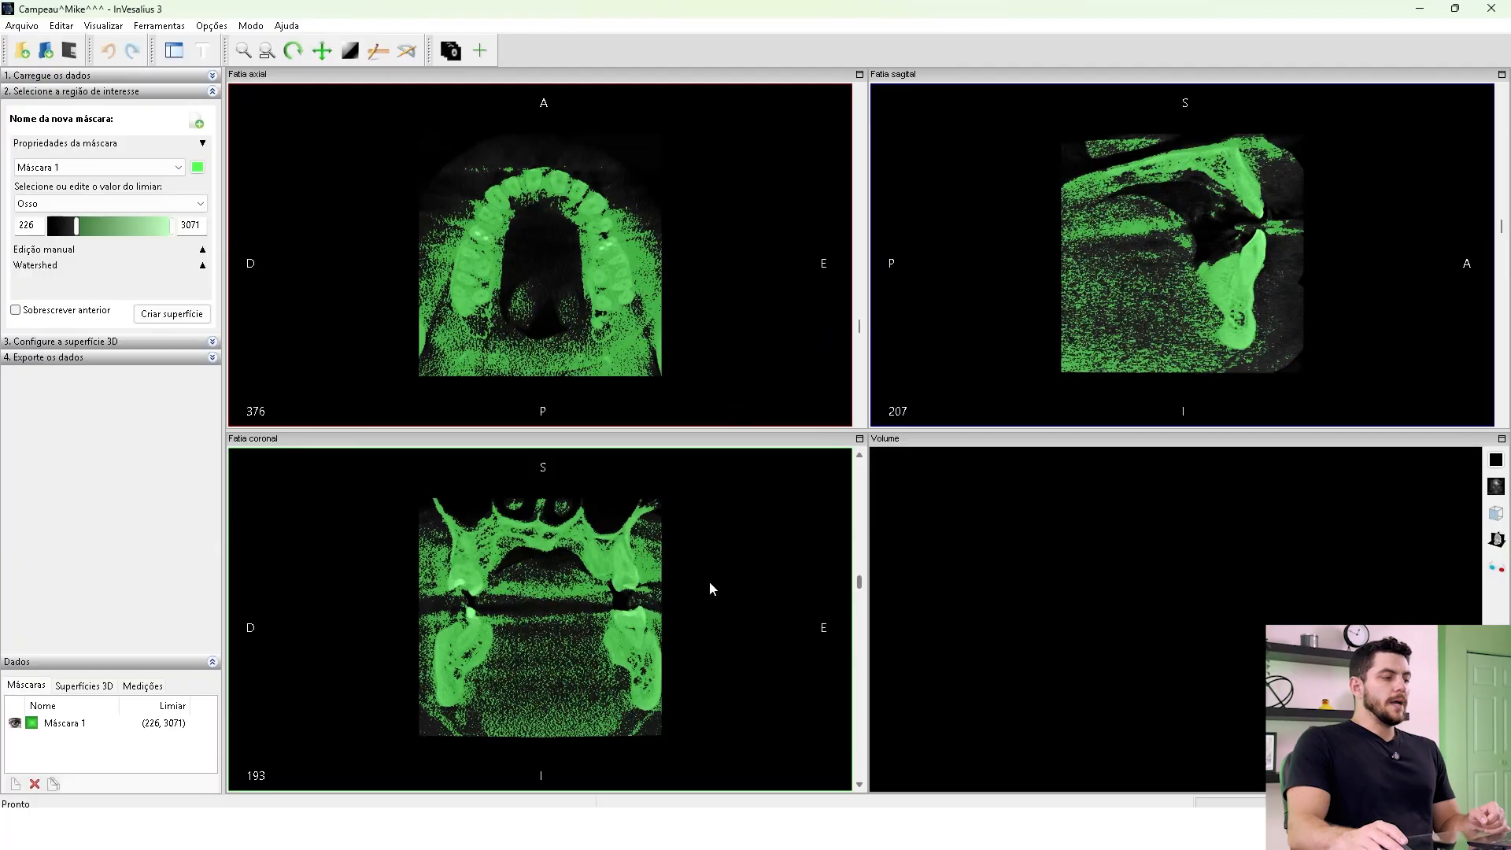
{"action": "scroll", "coordinate": [556, 639], "scroll_direction": "down", "scroll_amount": 3}
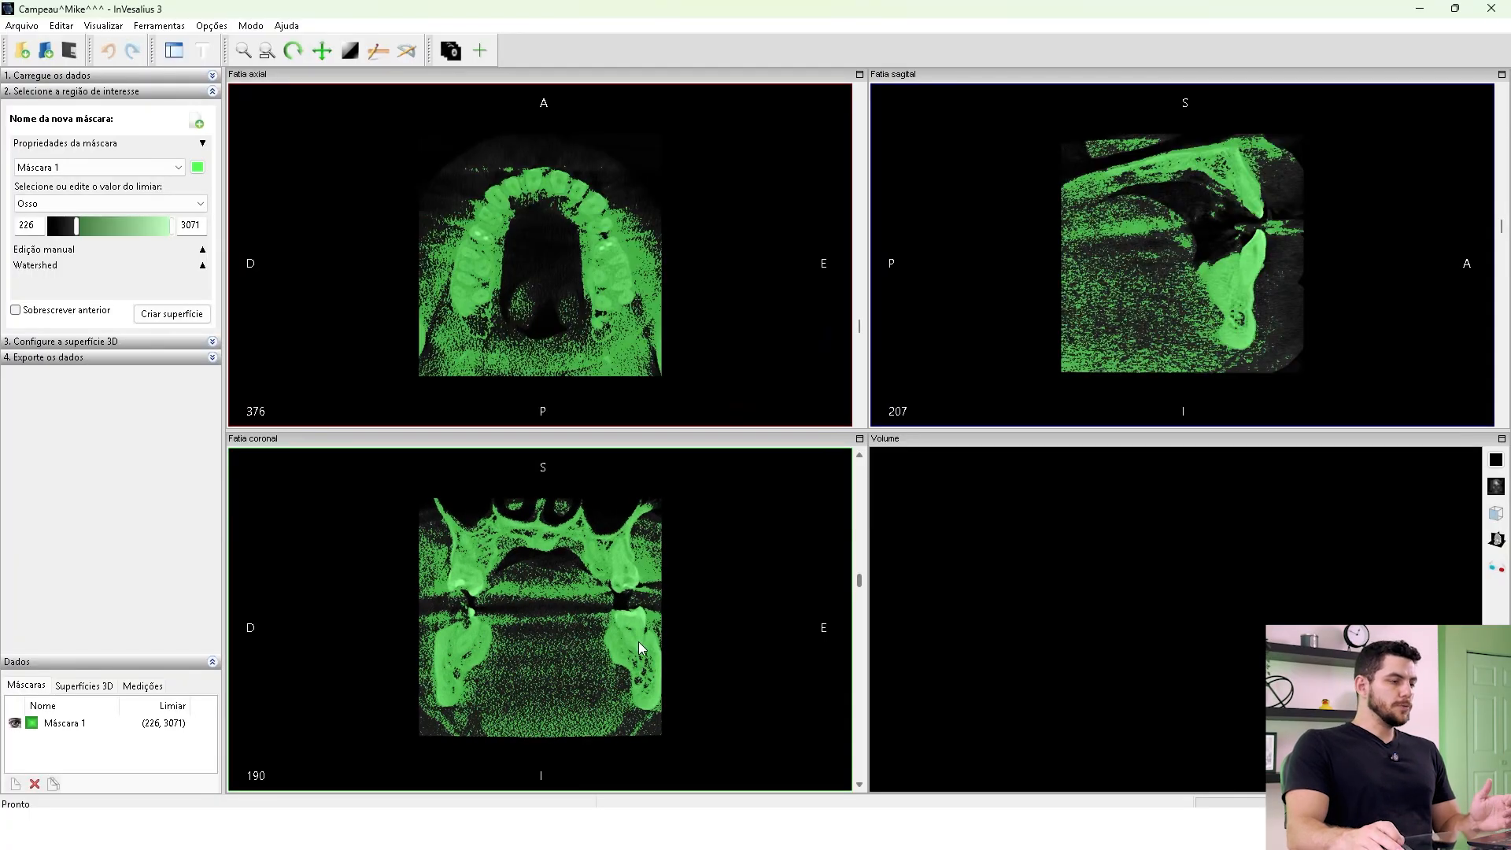
Try a lower threshold limit of -549 and then a custom range of 1024 to 2921 on the bone mask.
{"action": "scroll", "coordinate": [639, 647], "scroll_direction": "down", "scroll_amount": 6}
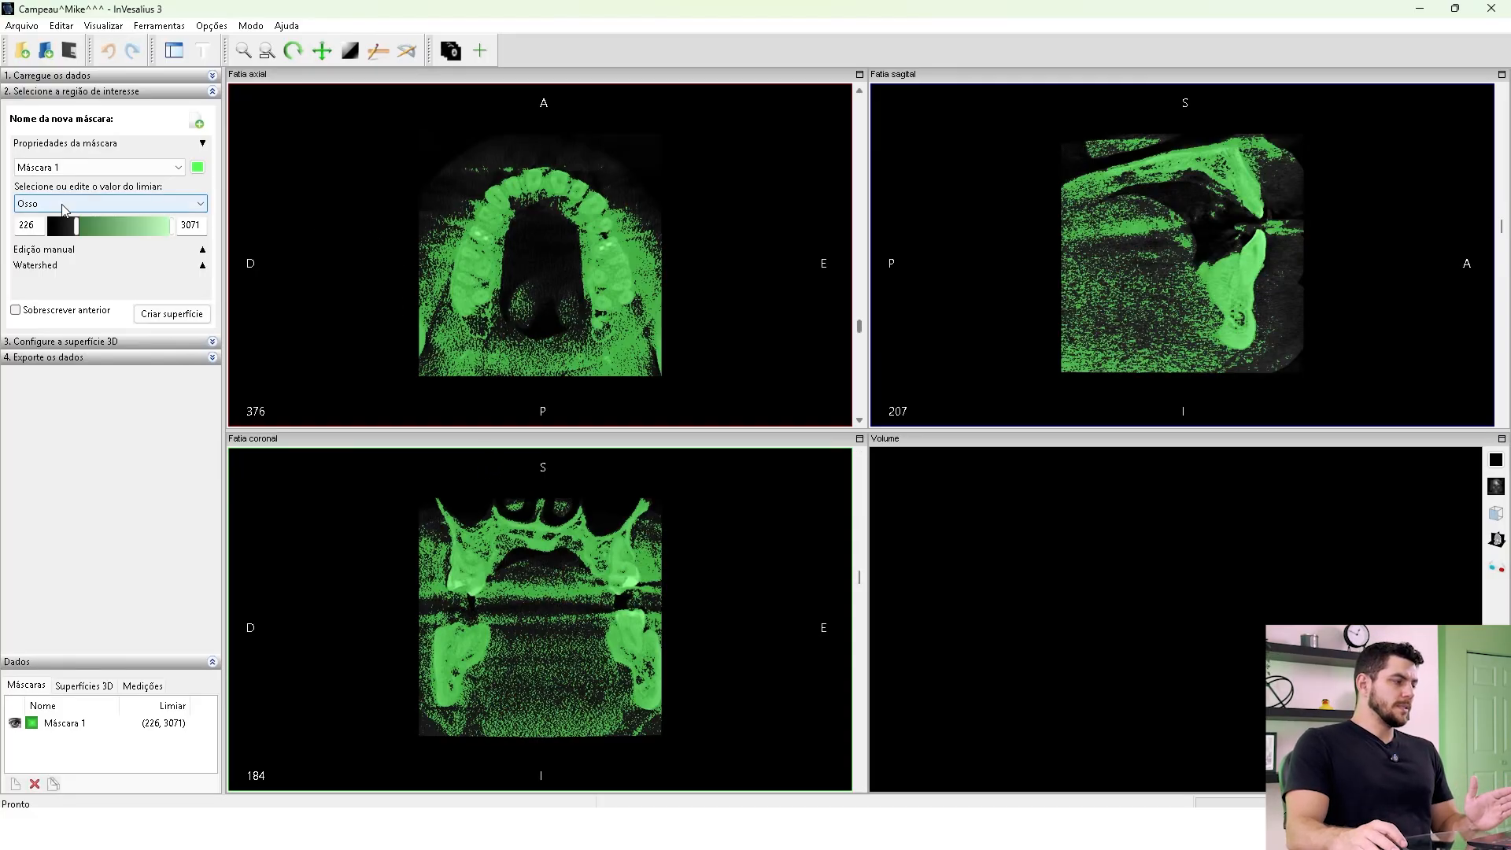
{"action": "mouse_move", "coordinate": [76, 226]}
{"action": "left_mouse_down"}
{"action": "mouse_move", "coordinate": [106, 226]}
{"action": "mouse_move", "coordinate": [52, 223]}
{"action": "left_mouse_up"}
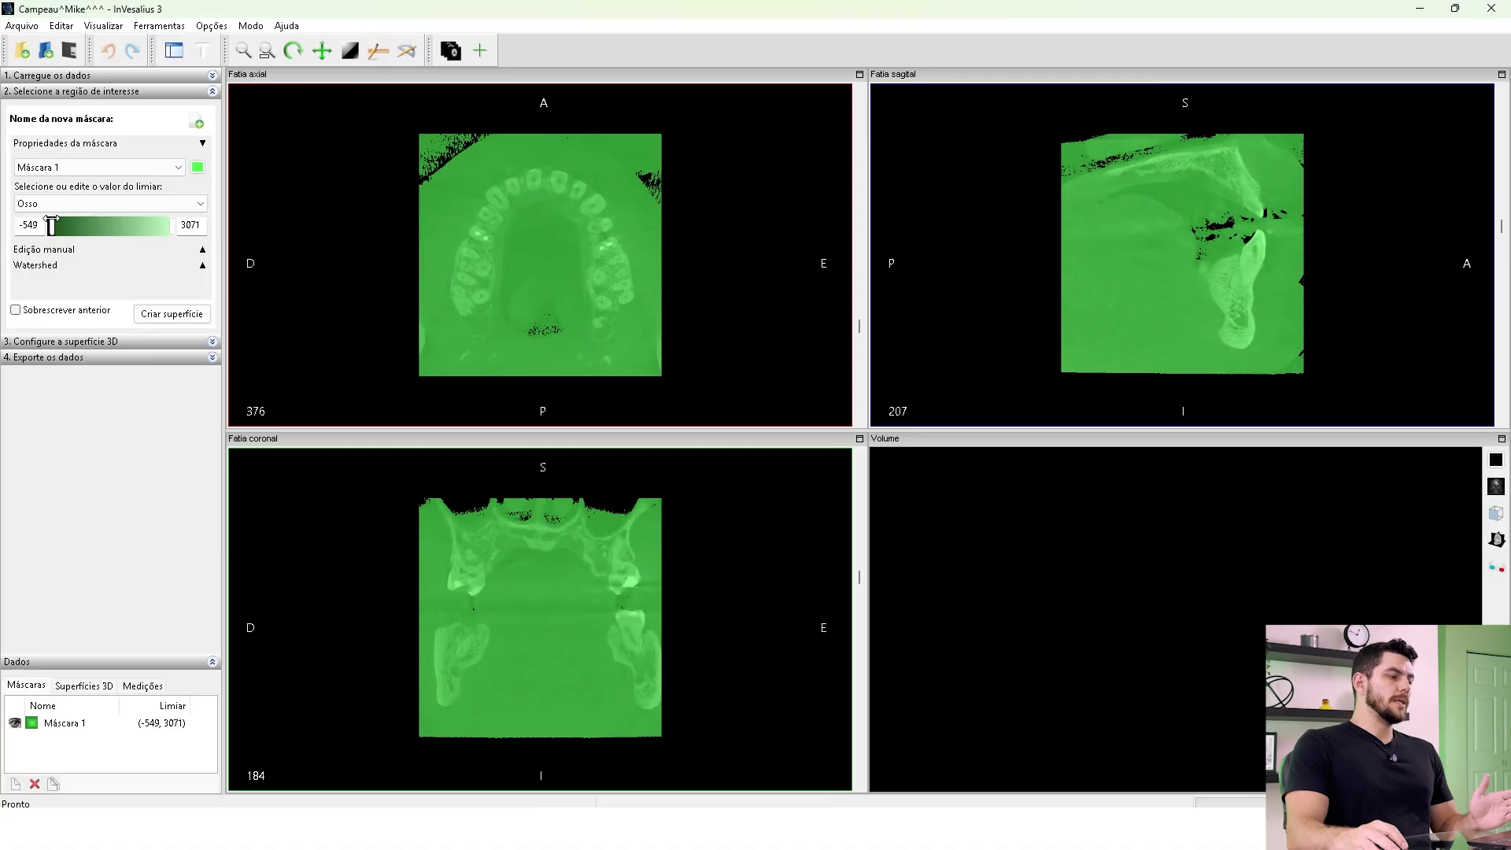
{"action": "left_click_drag", "start_coordinate": [51, 222], "coordinate": [102, 233]}
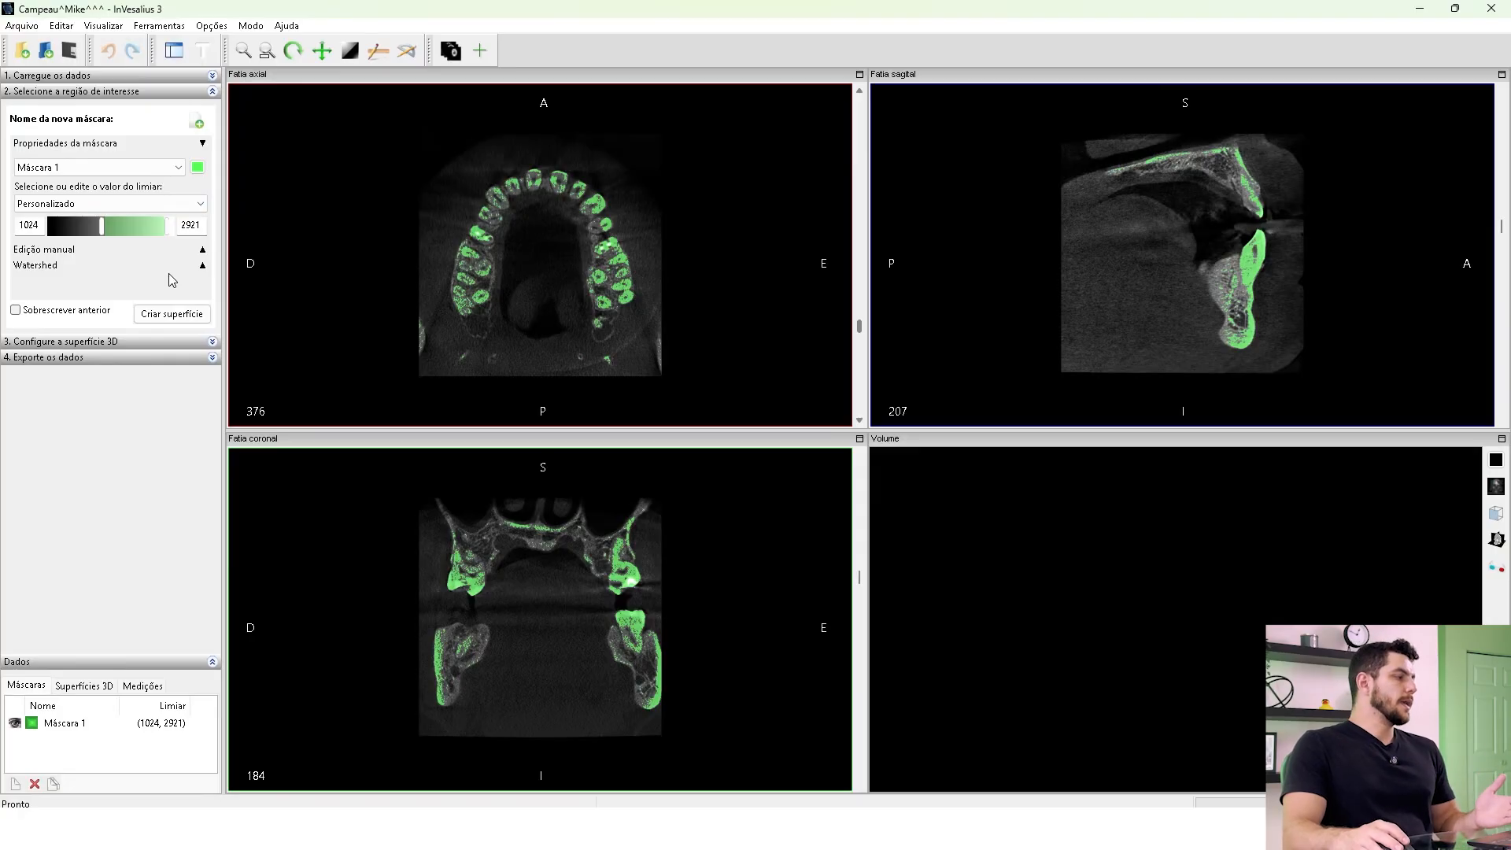
Apply the Osso compacto (Adulto) threshold preset to Máscara 1.
{"action": "left_click", "coordinate": [201, 207]}
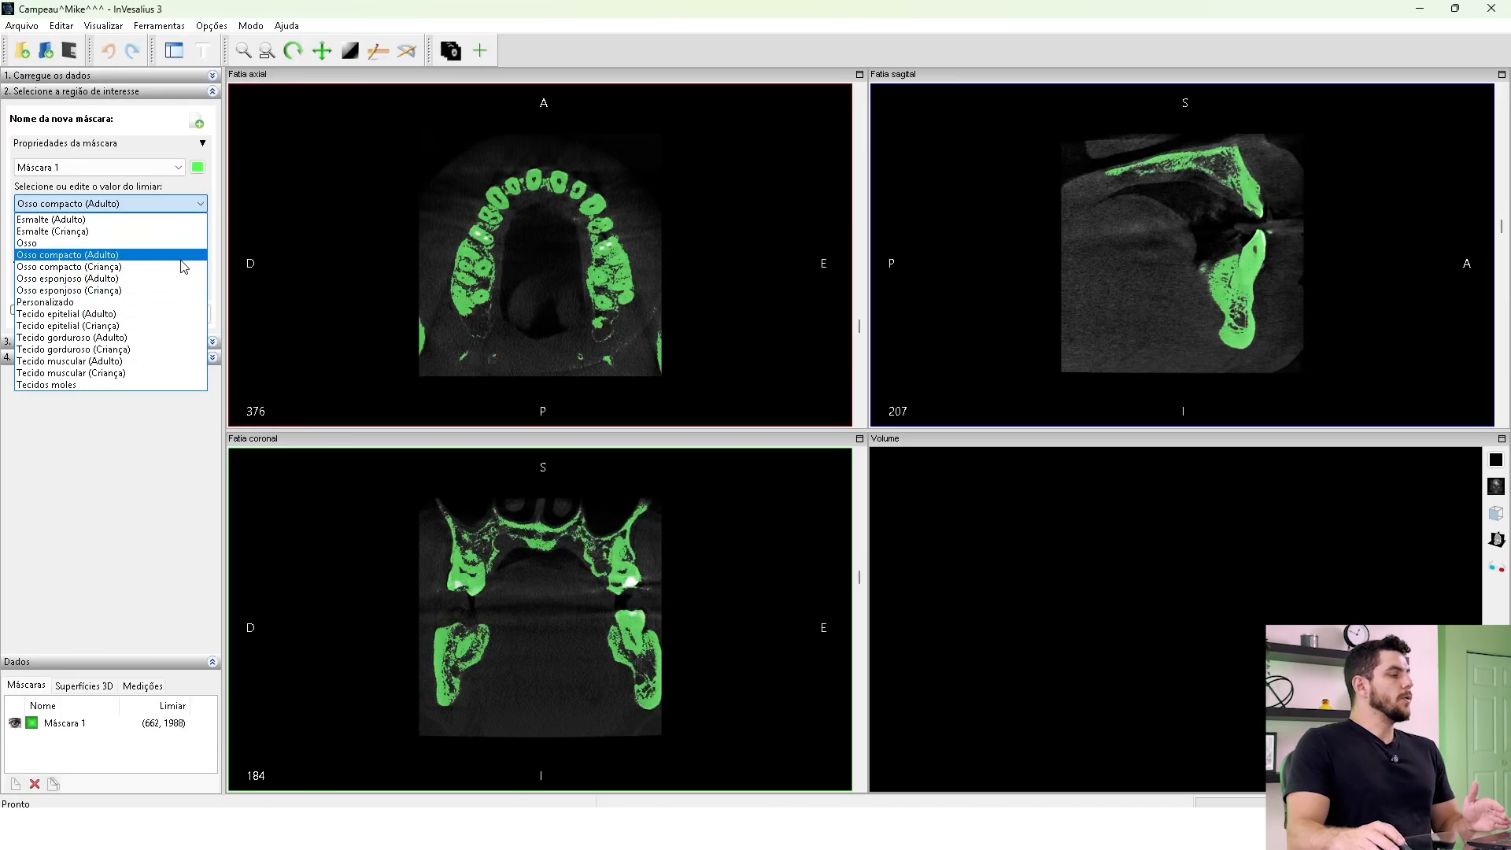
{"action": "left_click", "coordinate": [129, 256]}
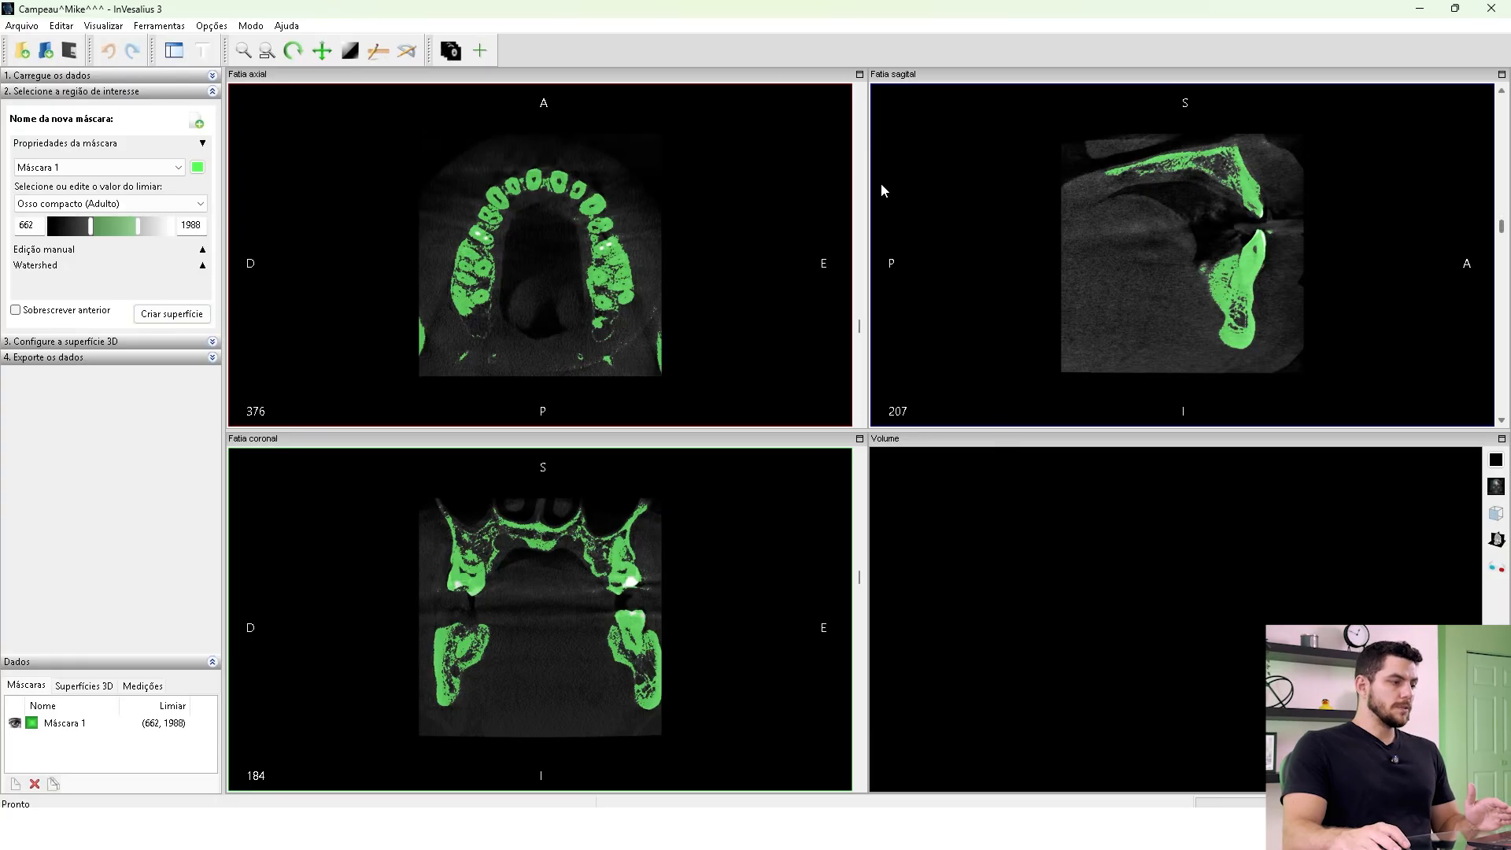
Check the mask through the axial slices to lower-jaw slice 207, and create a 3D surface from it.
{"action": "left_click", "coordinate": [859, 334]}
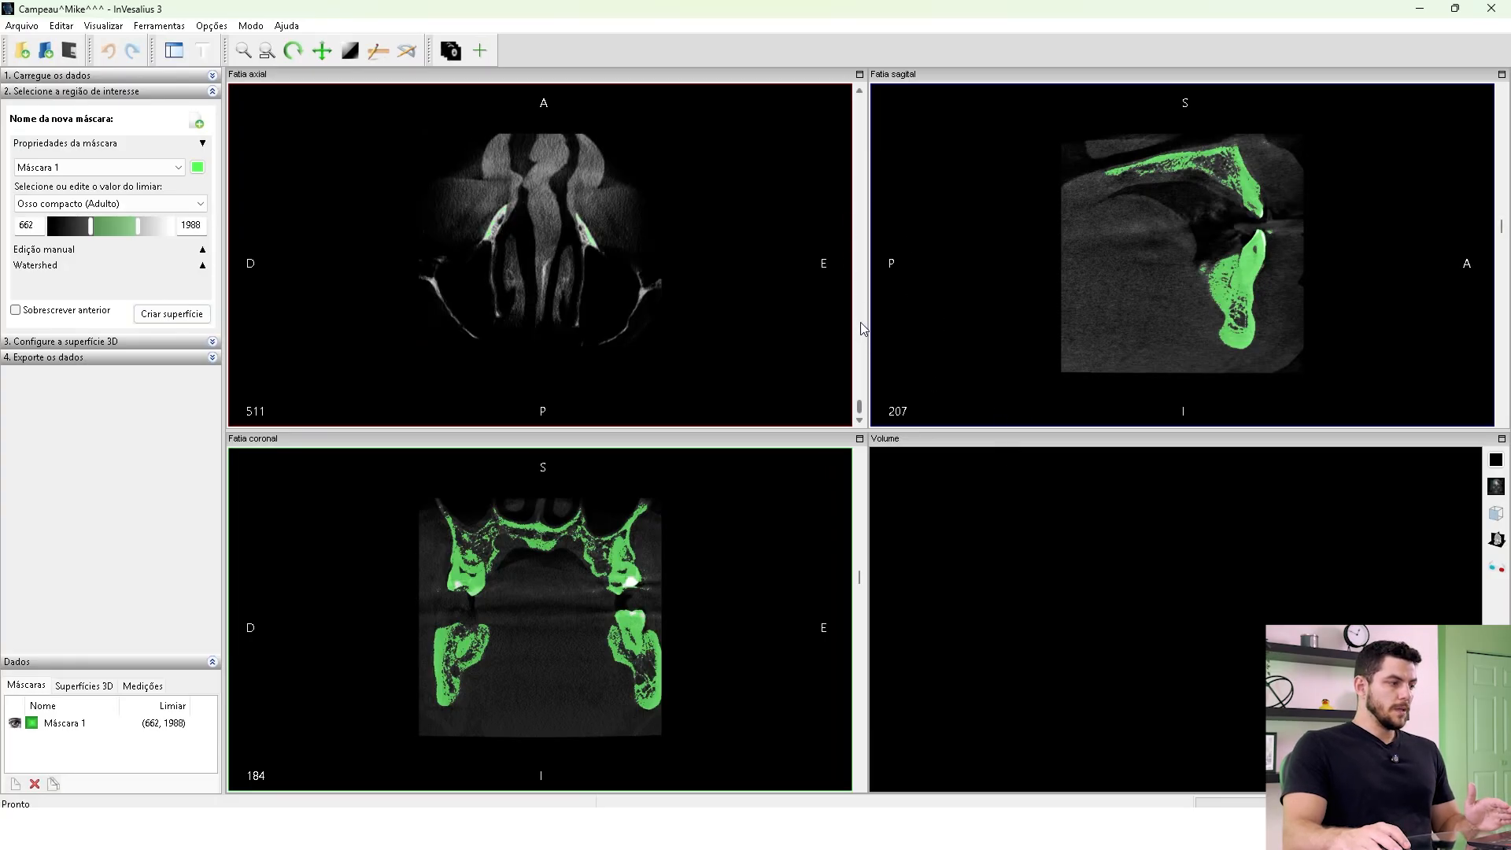
{"action": "left_click_drag", "start_coordinate": [859, 409], "coordinate": [861, 230]}
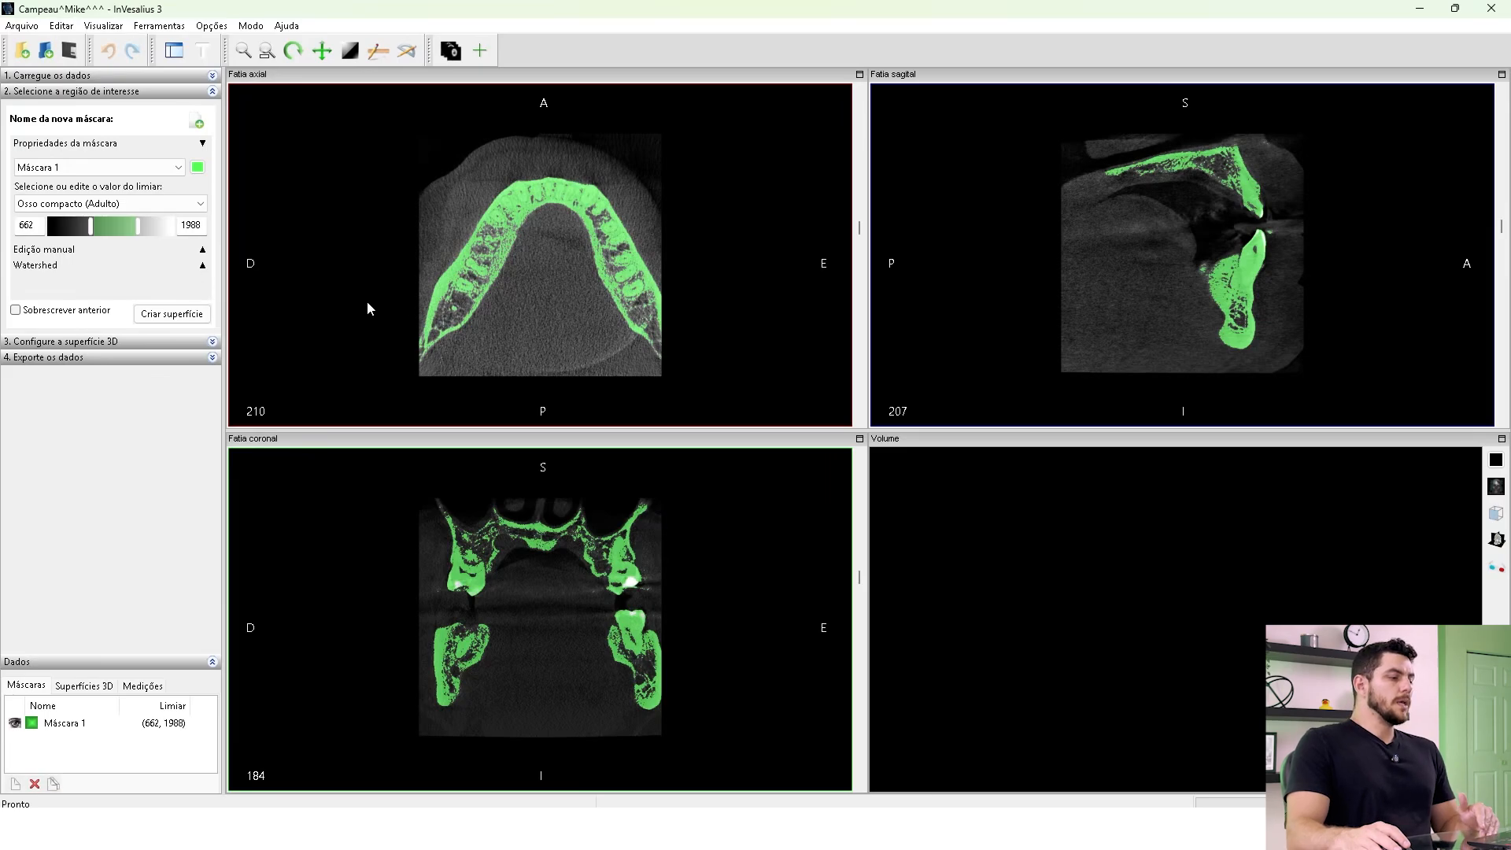
{"action": "mouse_move", "coordinate": [861, 240]}
{"action": "left_mouse_down"}
{"action": "mouse_move", "coordinate": [863, 195]}
{"action": "mouse_move", "coordinate": [869, 277]}
{"action": "mouse_move", "coordinate": [851, 214]}
{"action": "mouse_move", "coordinate": [853, 228]}
{"action": "left_mouse_up"}
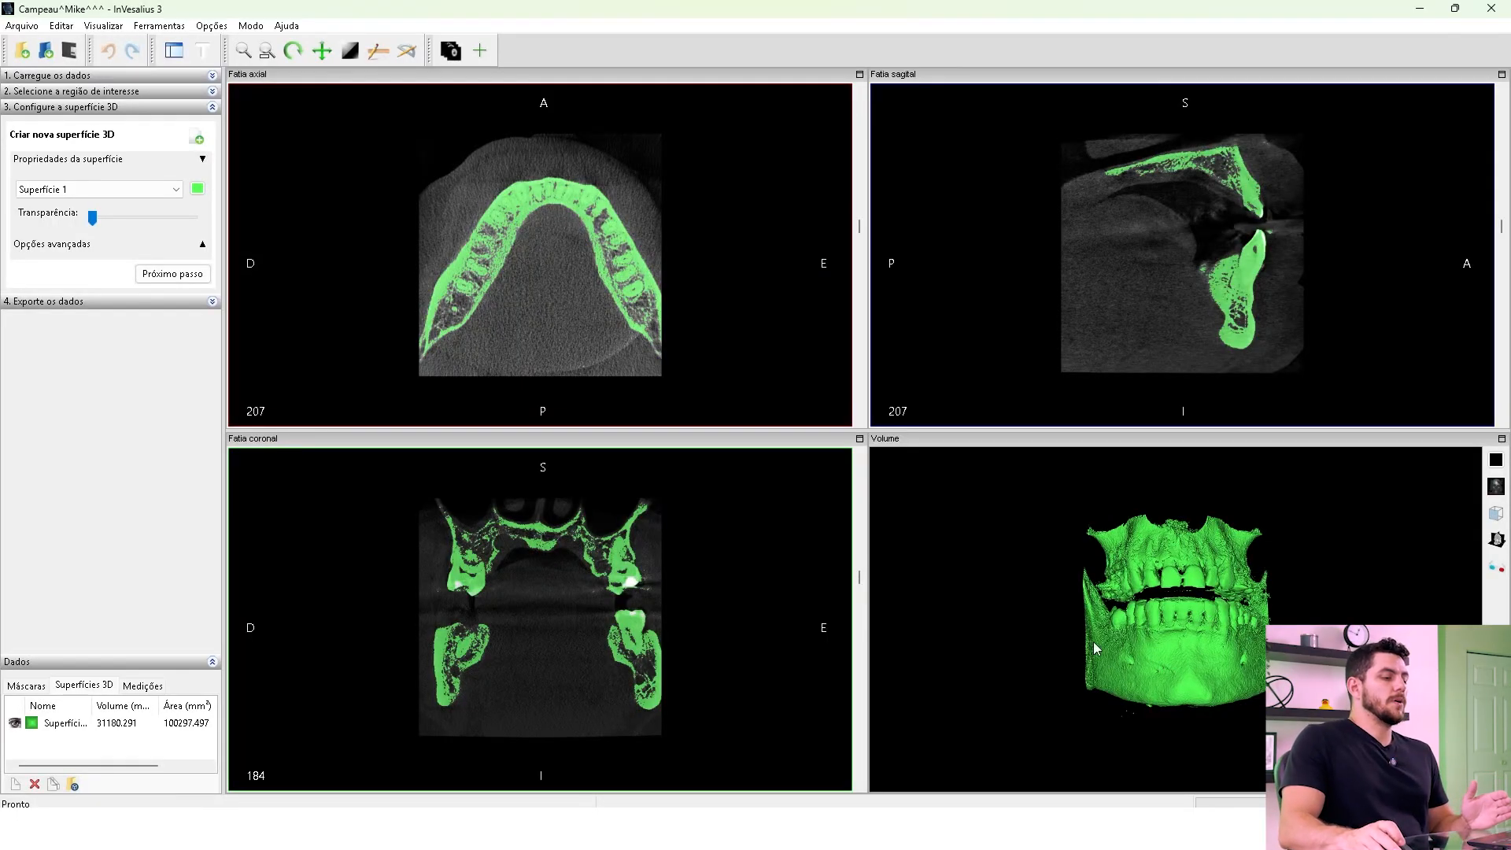
Examine the 3D surface of the jaws and teeth in the volume view from the front and side.
{"action": "scroll", "coordinate": [1098, 658], "scroll_direction": "up", "scroll_amount": 4}
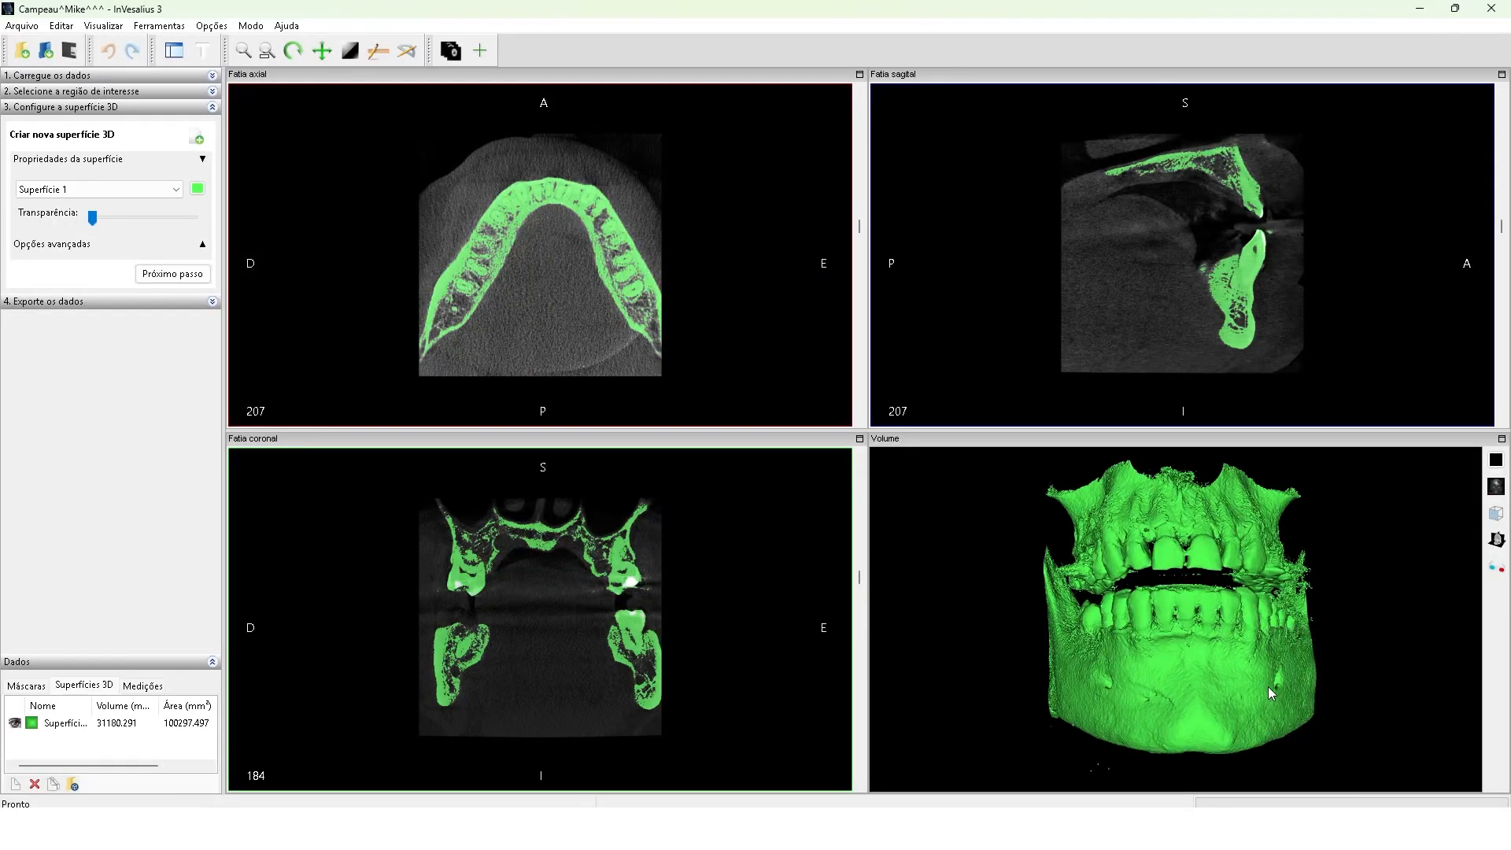
{"action": "scroll", "coordinate": [1187, 705], "scroll_direction": "up", "scroll_amount": 2}
{"action": "left_click_drag", "start_coordinate": [1144, 710], "coordinate": [1306, 602]}
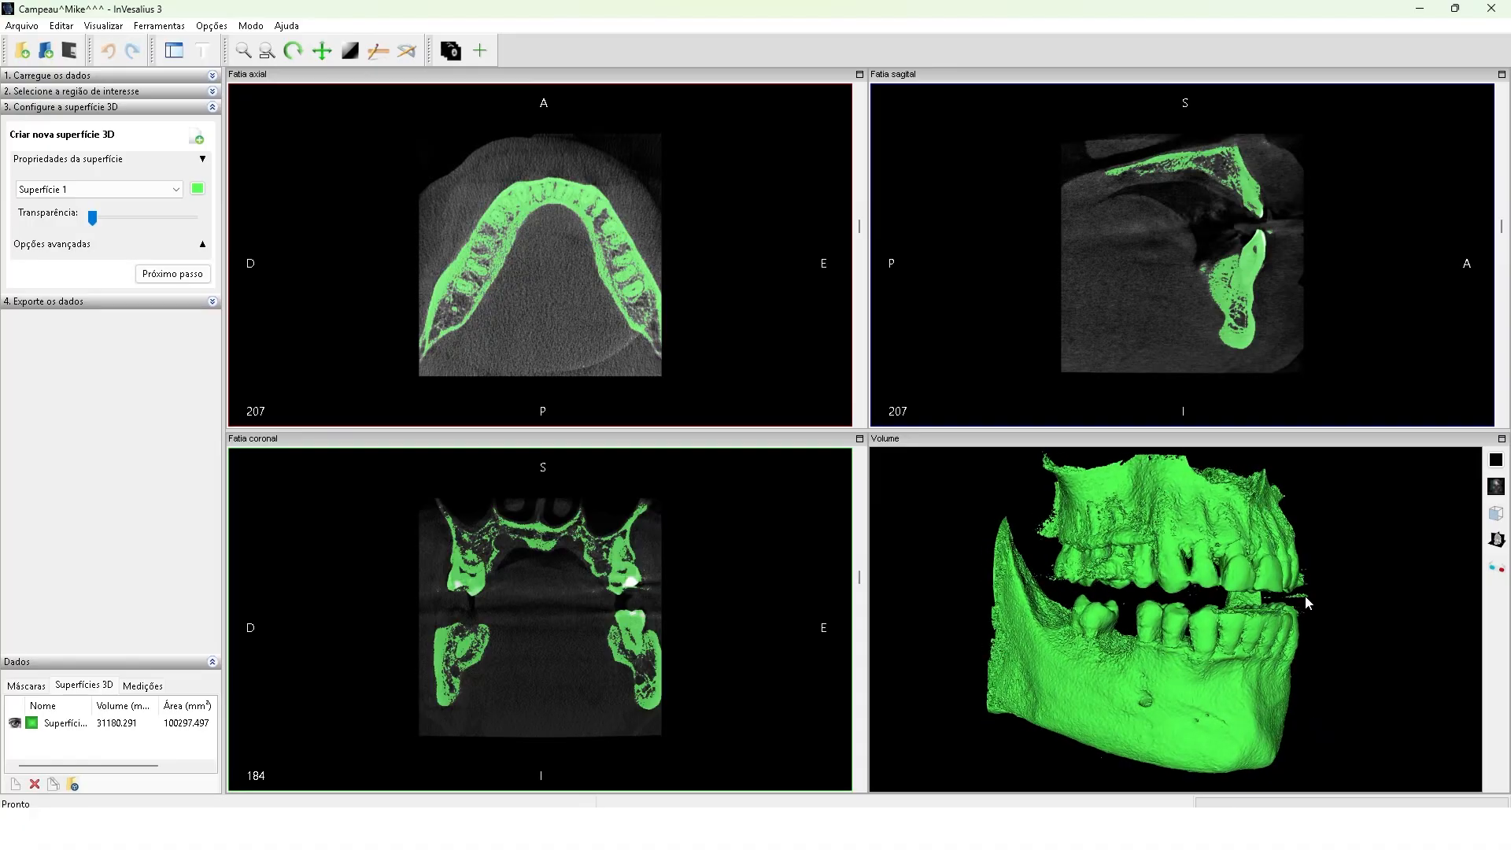
{"action": "scroll", "coordinate": [1301, 606], "scroll_direction": "up", "scroll_amount": 2}
{"action": "scroll", "coordinate": [1330, 606], "scroll_direction": "up", "scroll_amount": 1}
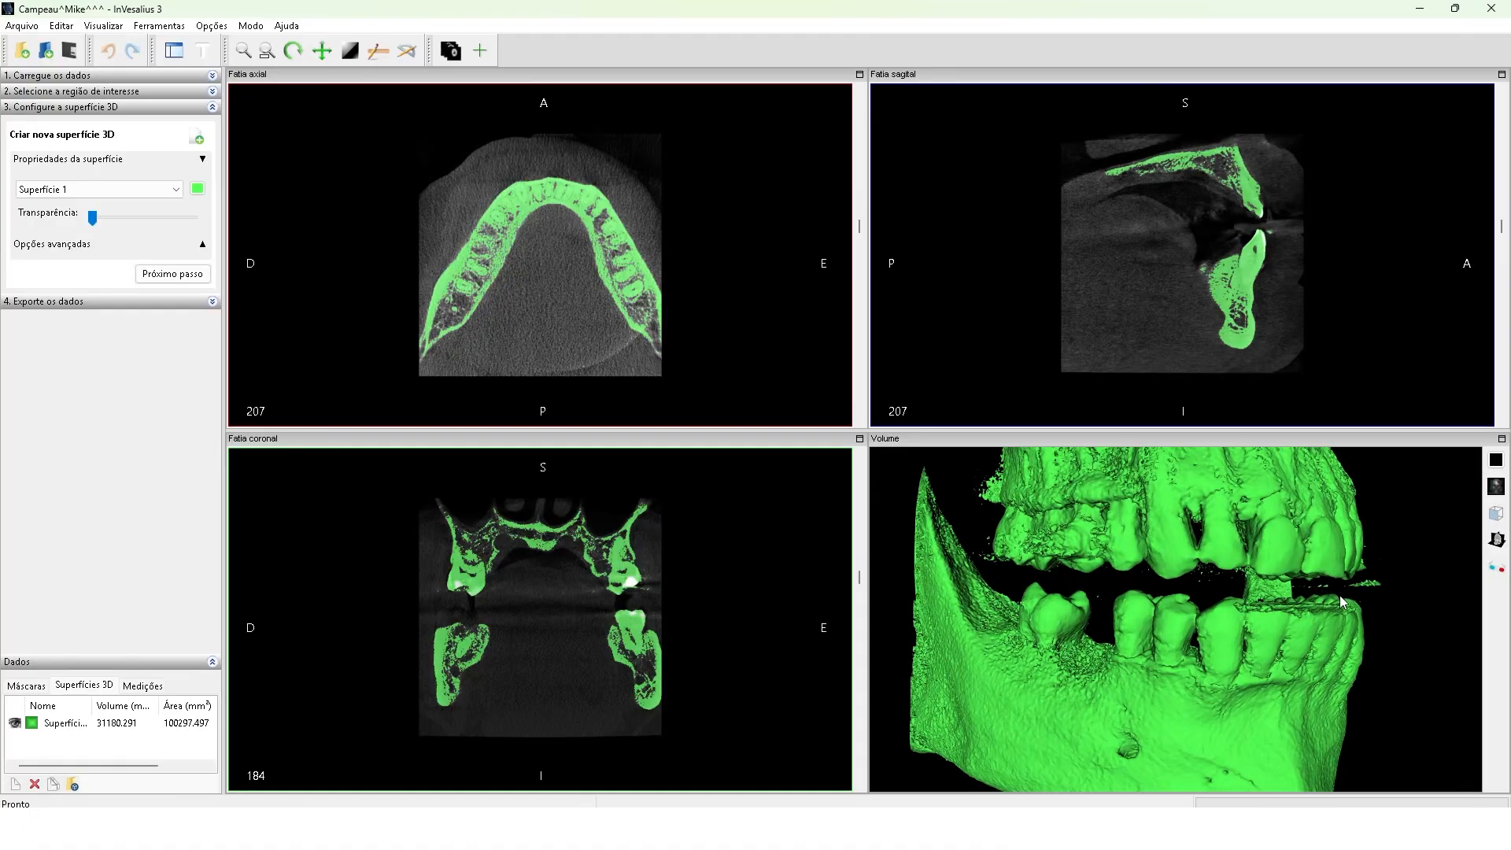
{"action": "scroll", "coordinate": [1367, 595], "scroll_direction": "down", "scroll_amount": 1}
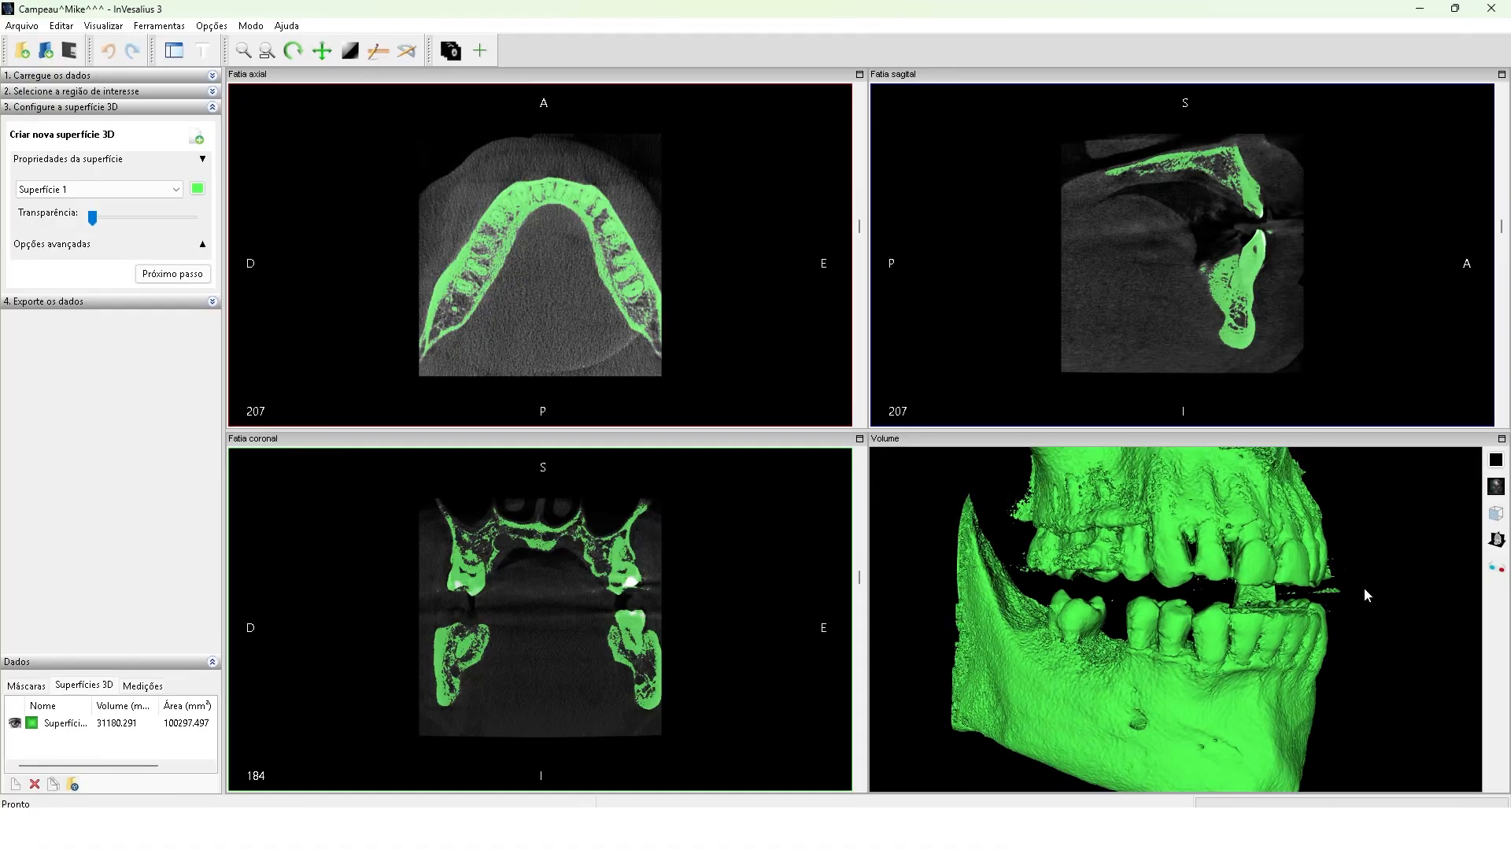
{"action": "left_click_drag", "start_coordinate": [1163, 655], "coordinate": [861, 606]}
{"action": "left_click_drag", "start_coordinate": [1081, 594], "coordinate": [1284, 669]}
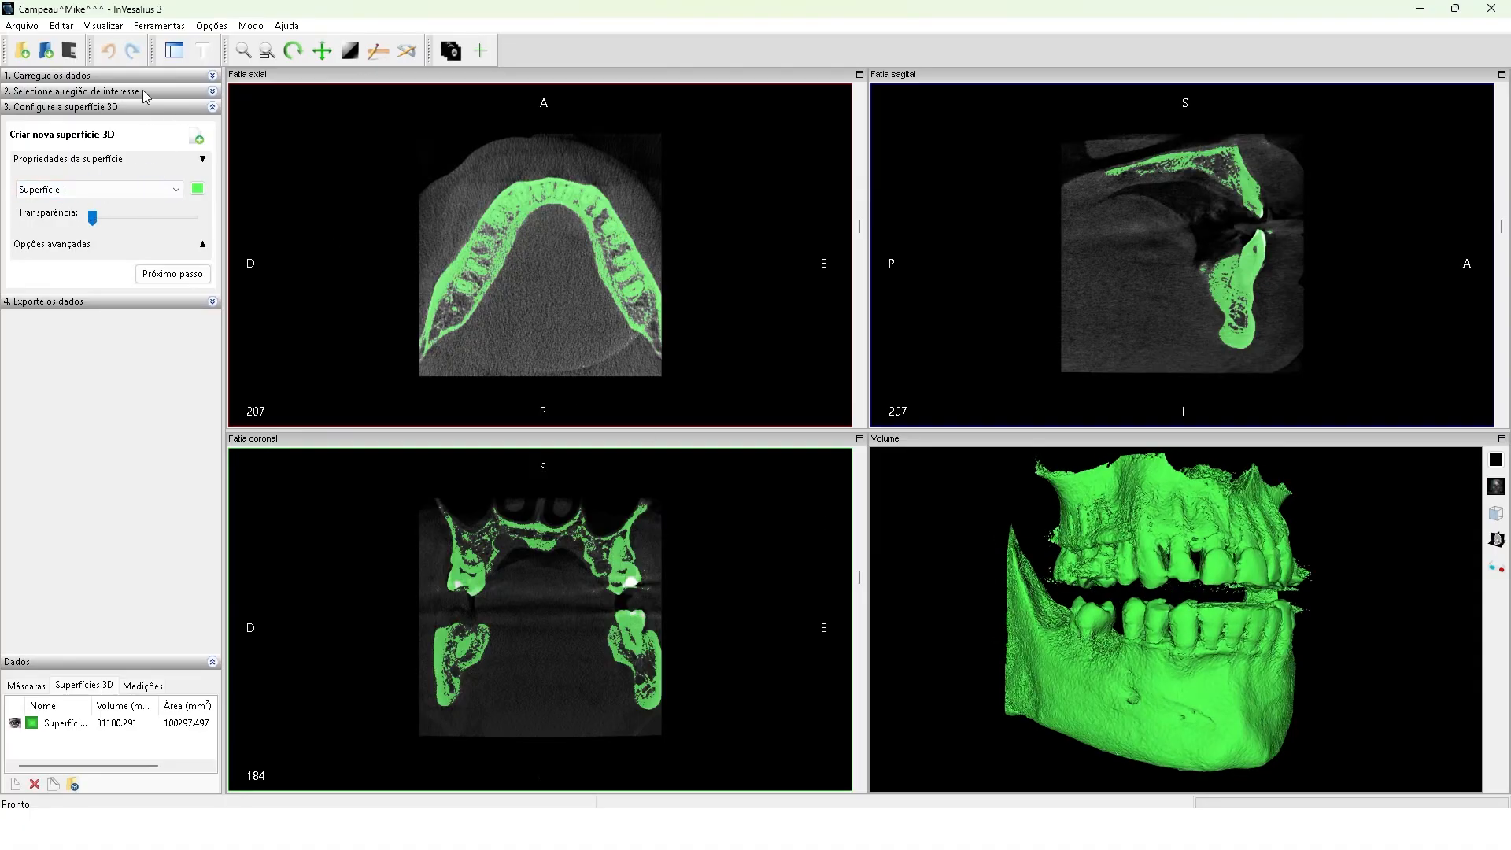
Review the mask's threshold settings and inspect the 3D surface closely around the gap between the upper and lower teeth.
{"action": "left_click", "coordinate": [212, 92]}
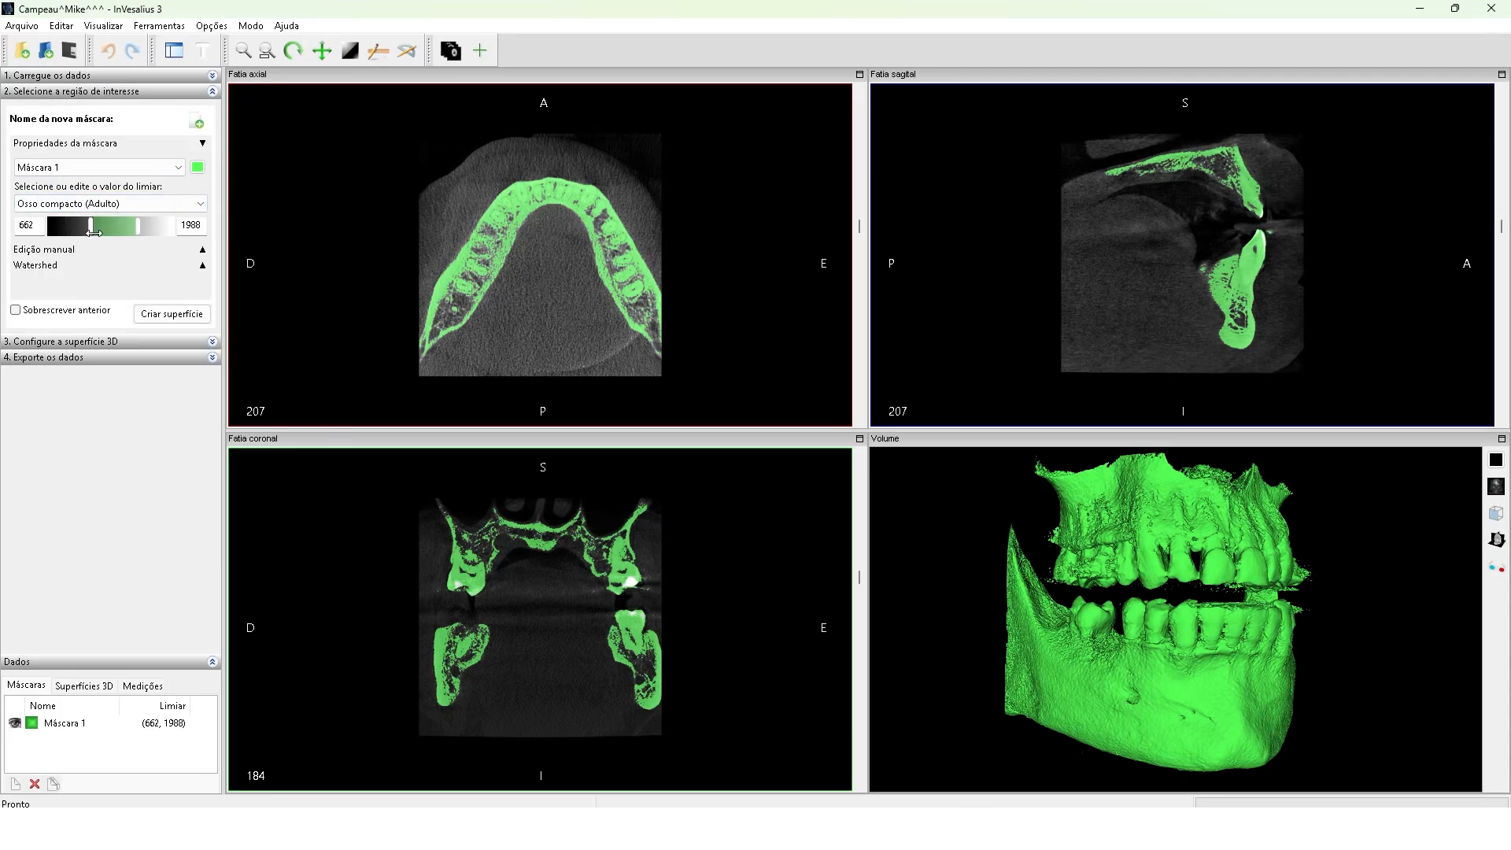
{"action": "left_click", "coordinate": [214, 342]}
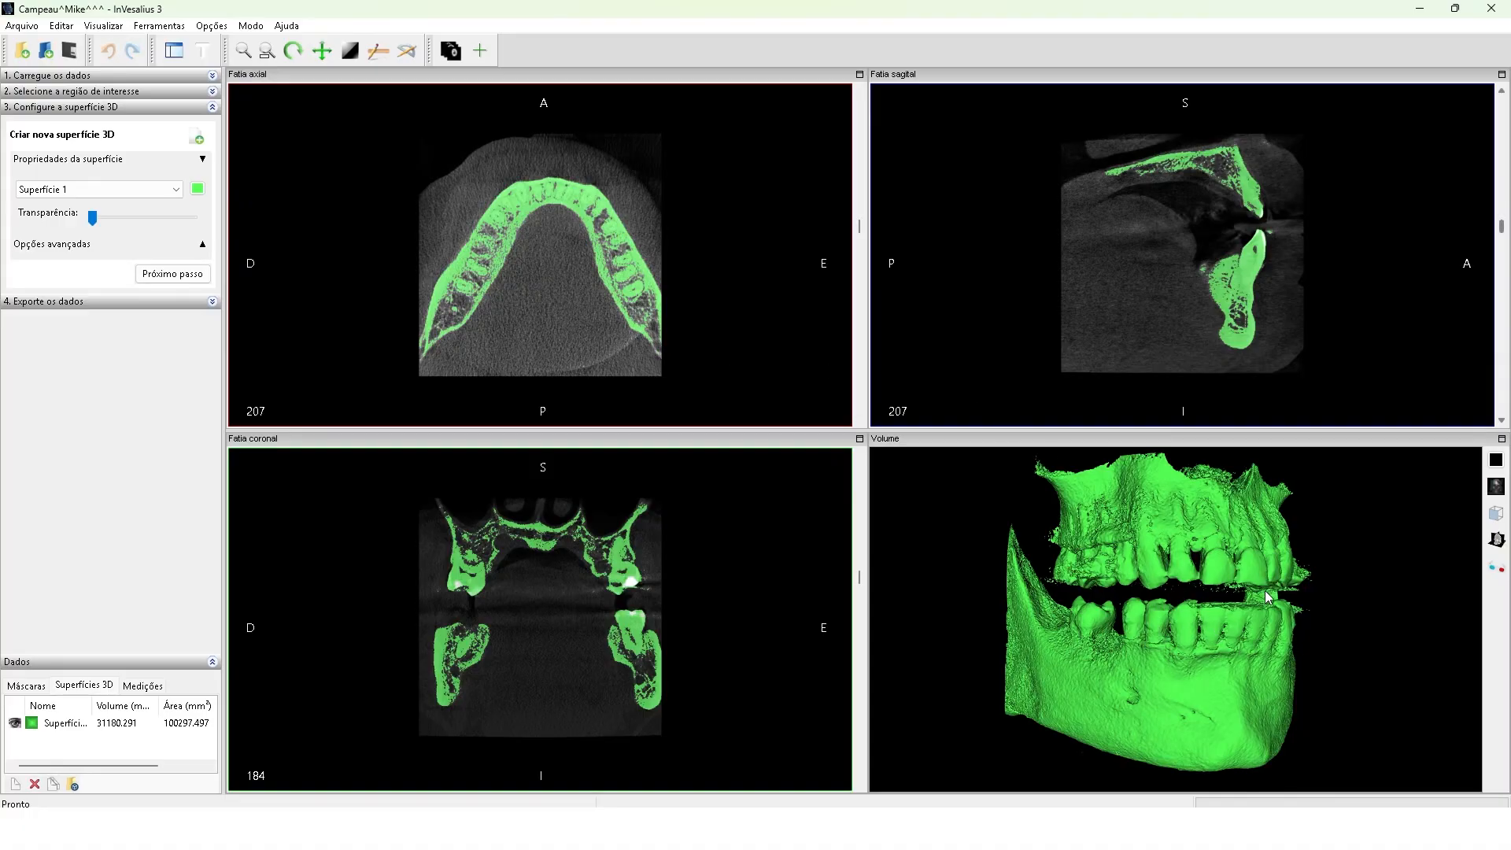
{"action": "scroll", "coordinate": [1267, 598], "scroll_direction": "up", "scroll_amount": 2}
{"action": "scroll", "coordinate": [1204, 587], "scroll_direction": "up", "scroll_amount": 2}
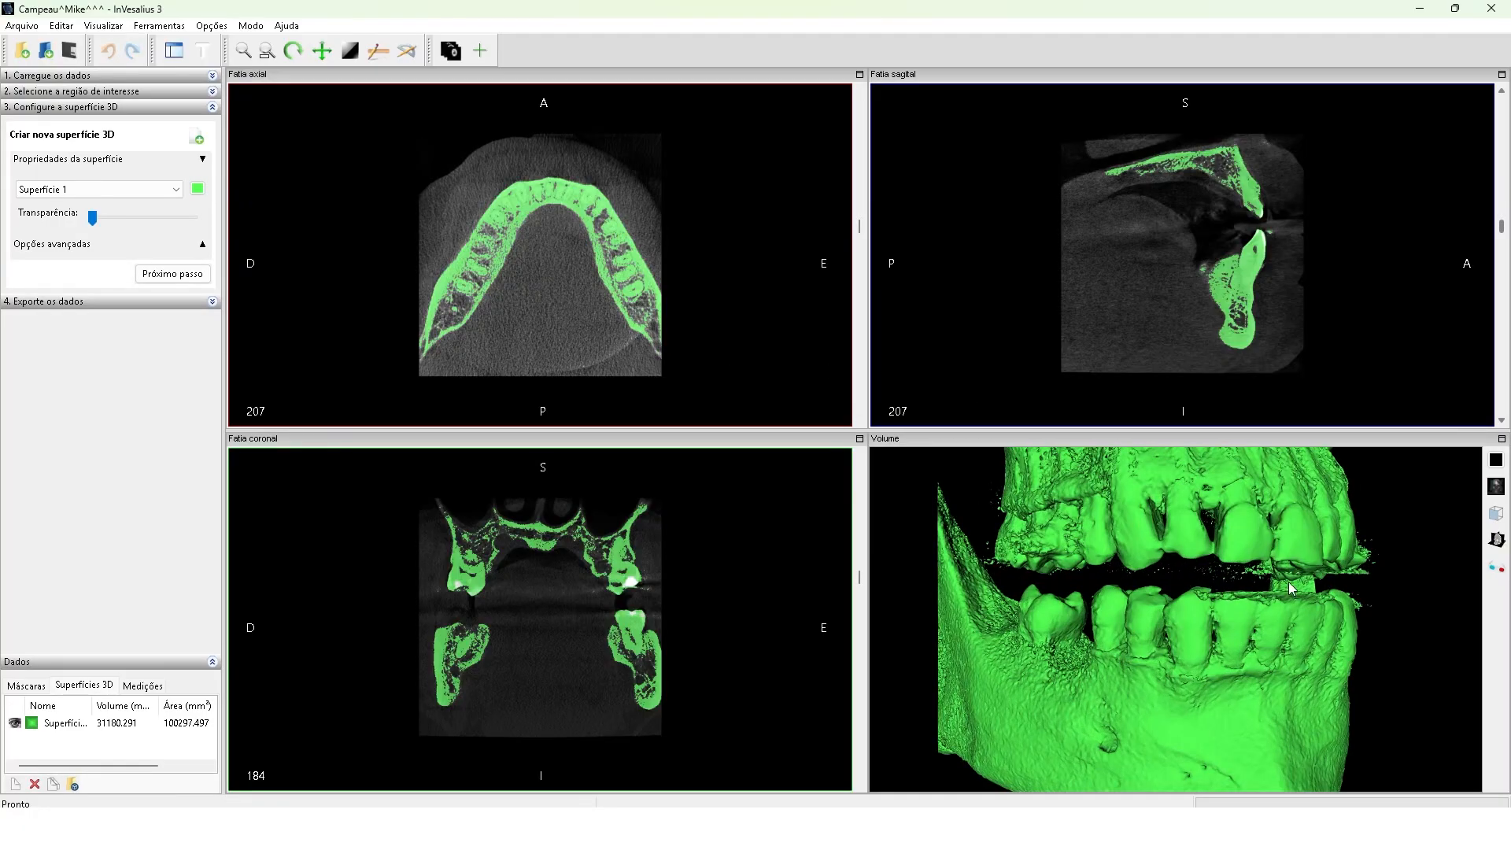
{"action": "scroll", "coordinate": [1004, 630], "scroll_direction": "down", "scroll_amount": 1}
{"action": "scroll", "coordinate": [1227, 628], "scroll_direction": "down", "scroll_amount": 2}
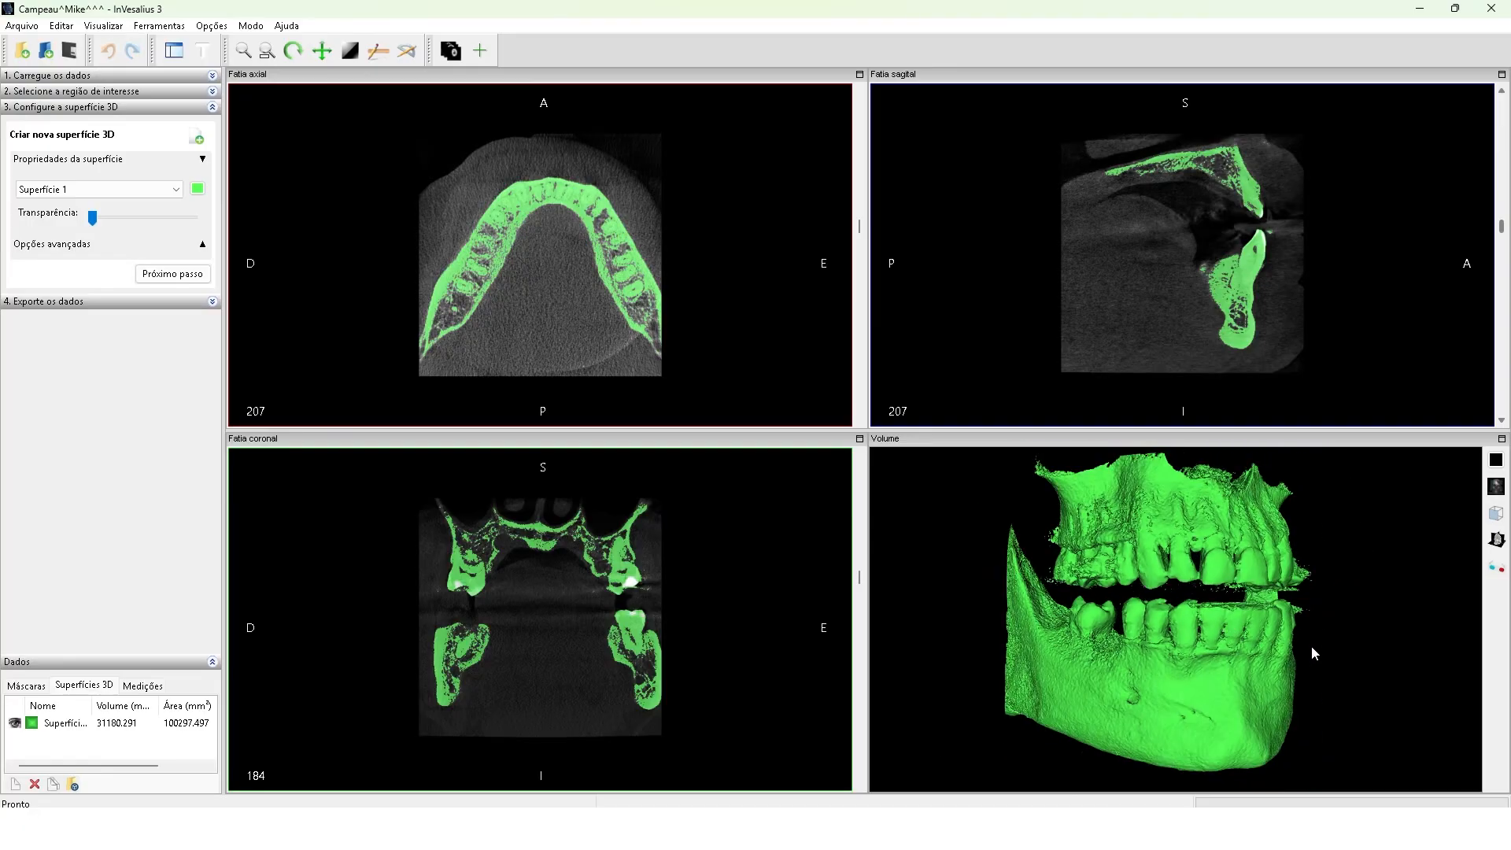
{"action": "scroll", "coordinate": [1295, 688], "scroll_direction": "up", "scroll_amount": 1}
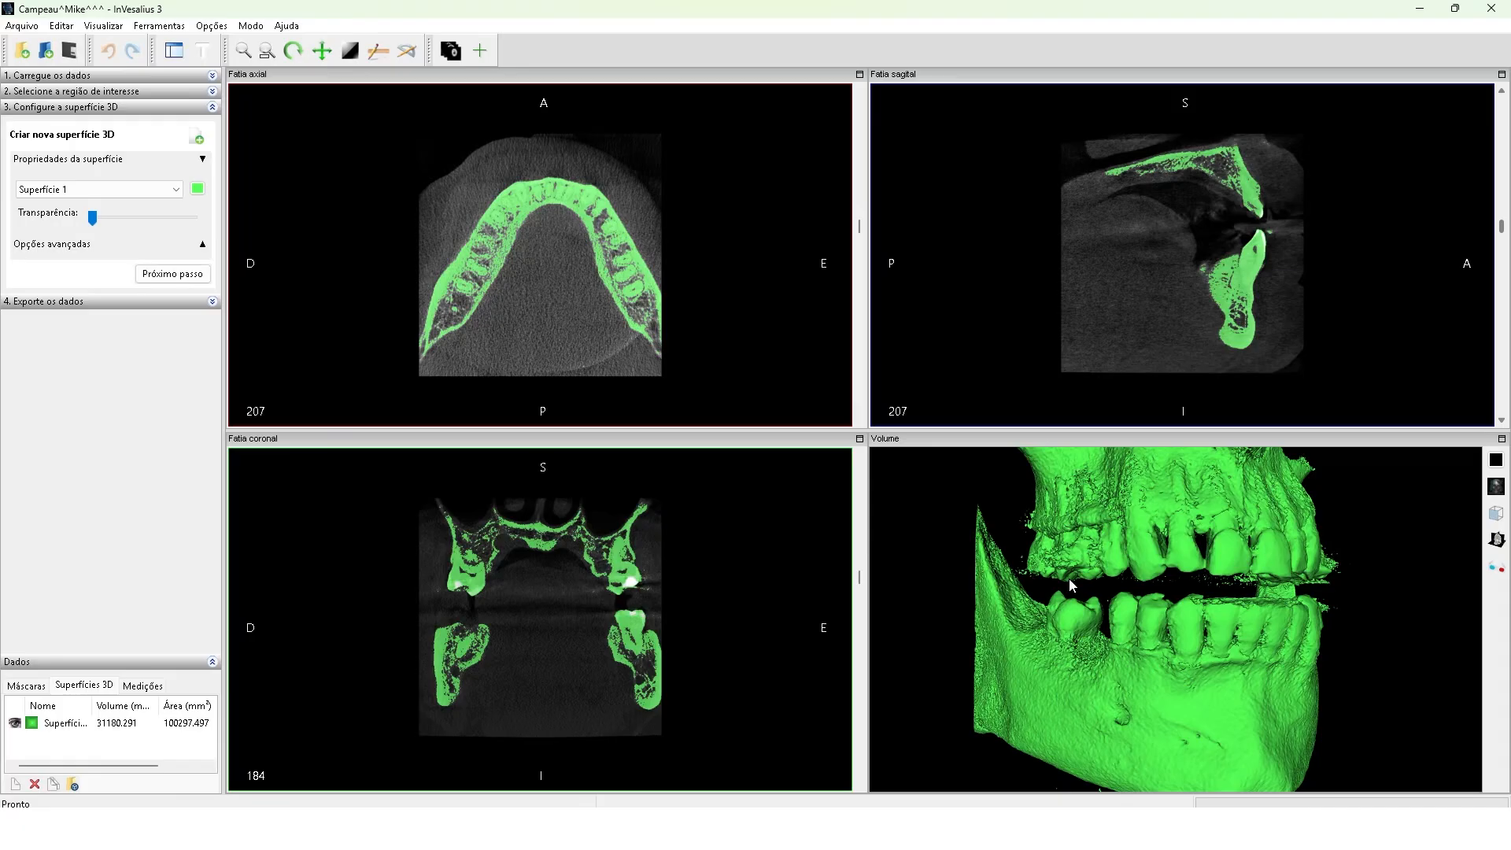
{"action": "scroll", "coordinate": [1218, 607], "scroll_direction": "down", "scroll_amount": 1}
{"action": "scroll", "coordinate": [1243, 631], "scroll_direction": "down", "scroll_amount": 1}
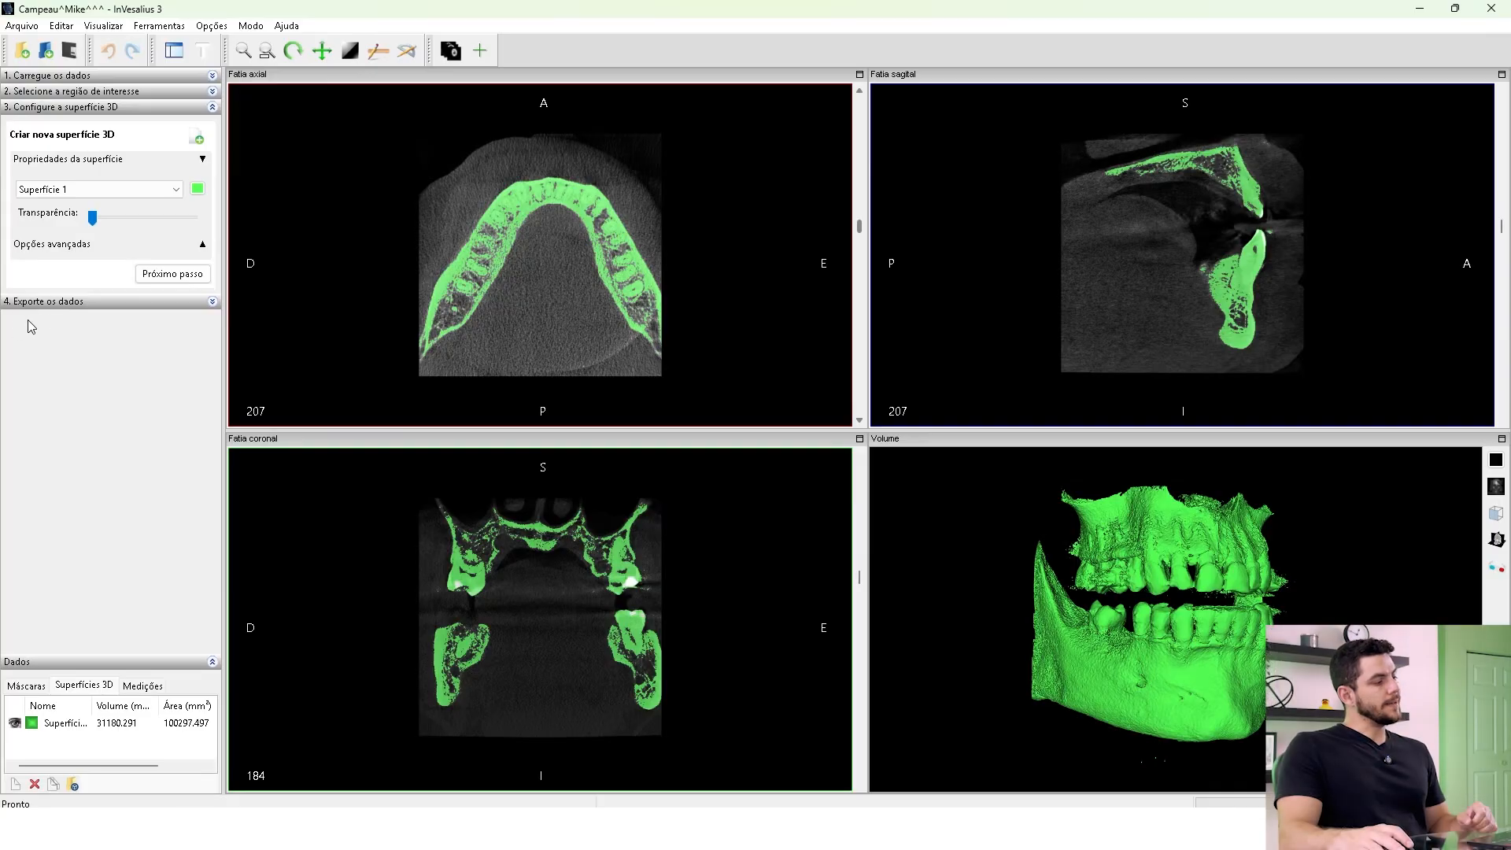
Export the 3D surface as an STL file named 3d into New folder (2) inside Downloads > 20250827.
{"action": "left_click", "coordinate": [212, 301]}
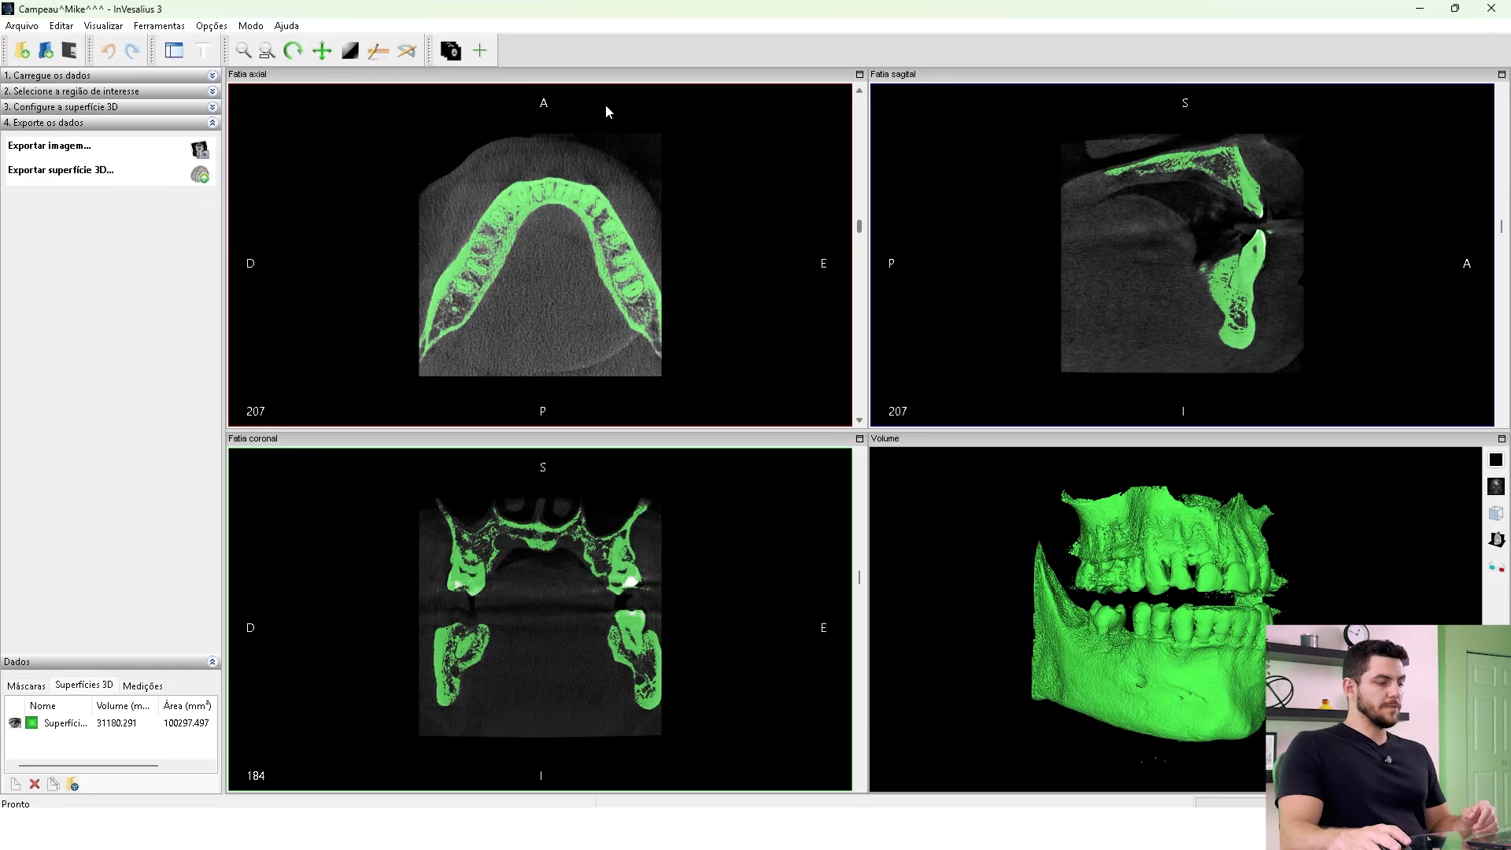
{"action": "left_click", "coordinate": [161, 183]}
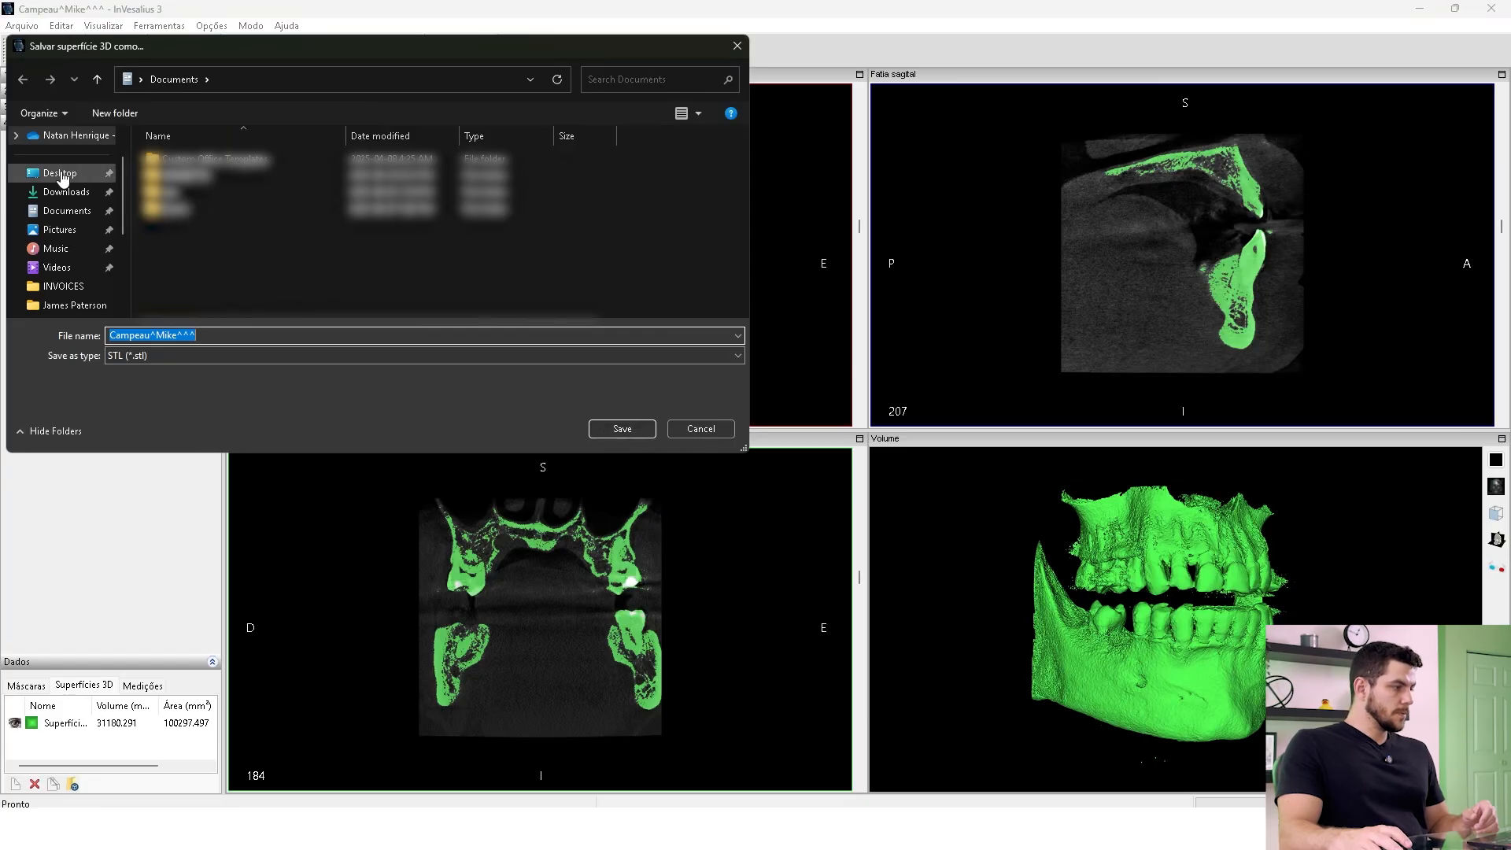
{"action": "left_click", "coordinate": [57, 195]}
{"action": "type", "text": "3d"}
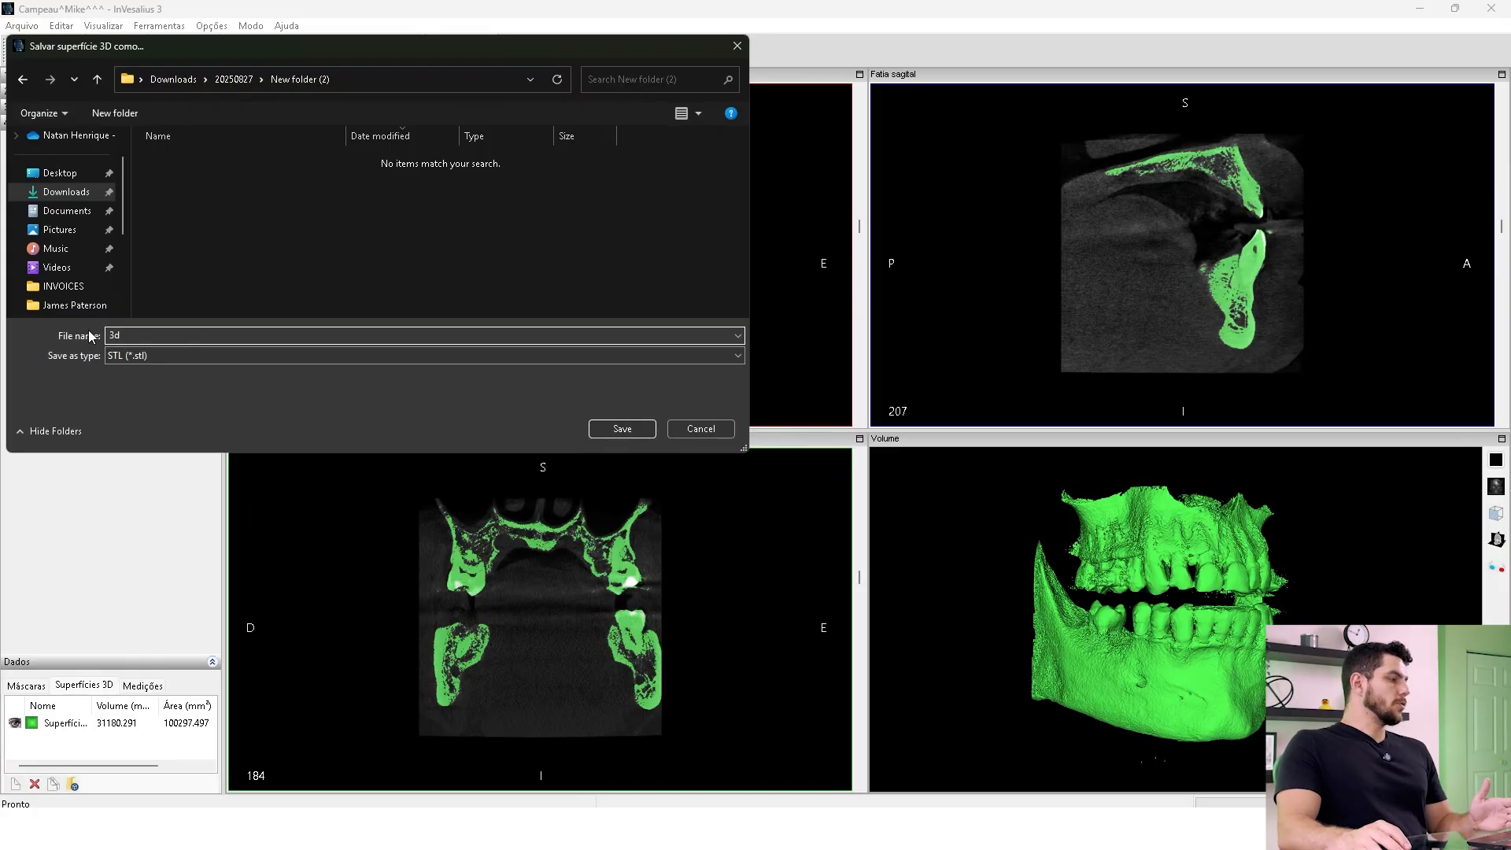
{"action": "left_click", "coordinate": [114, 358]}
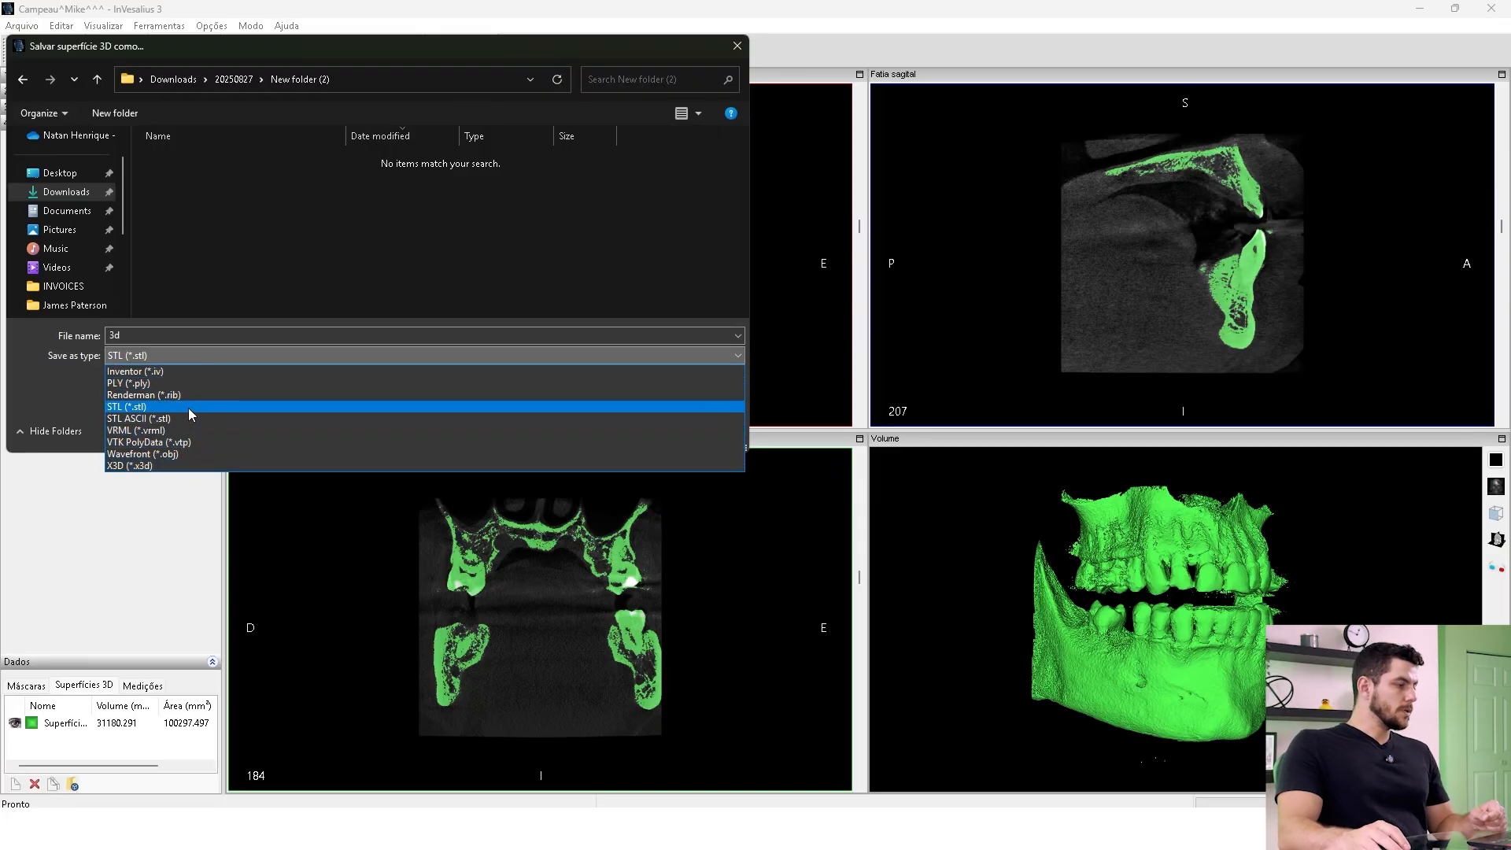
{"action": "left_click", "coordinate": [24, 398]}
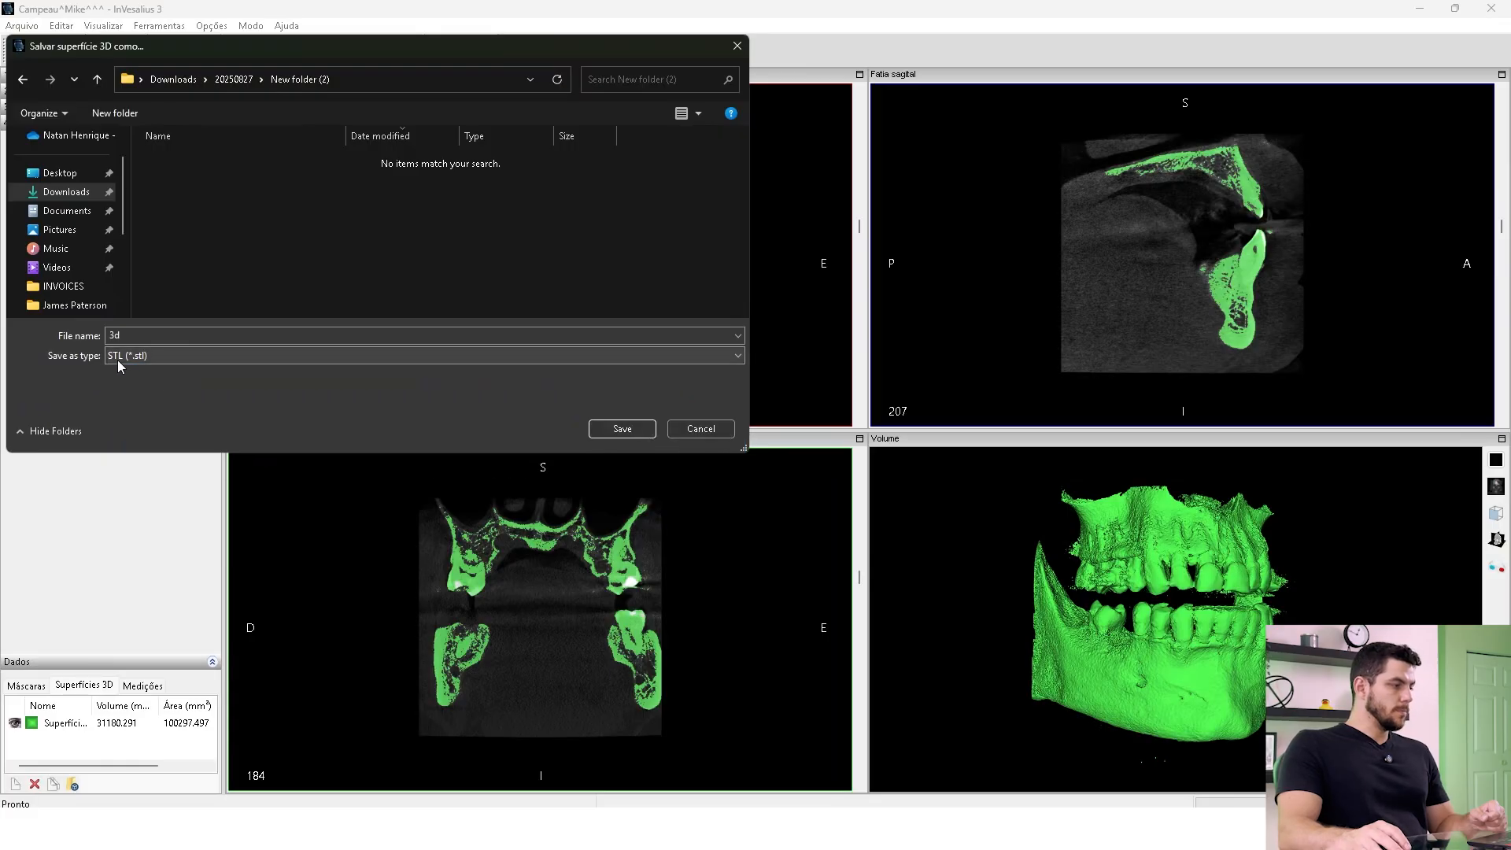
{"action": "left_click", "coordinate": [619, 431]}
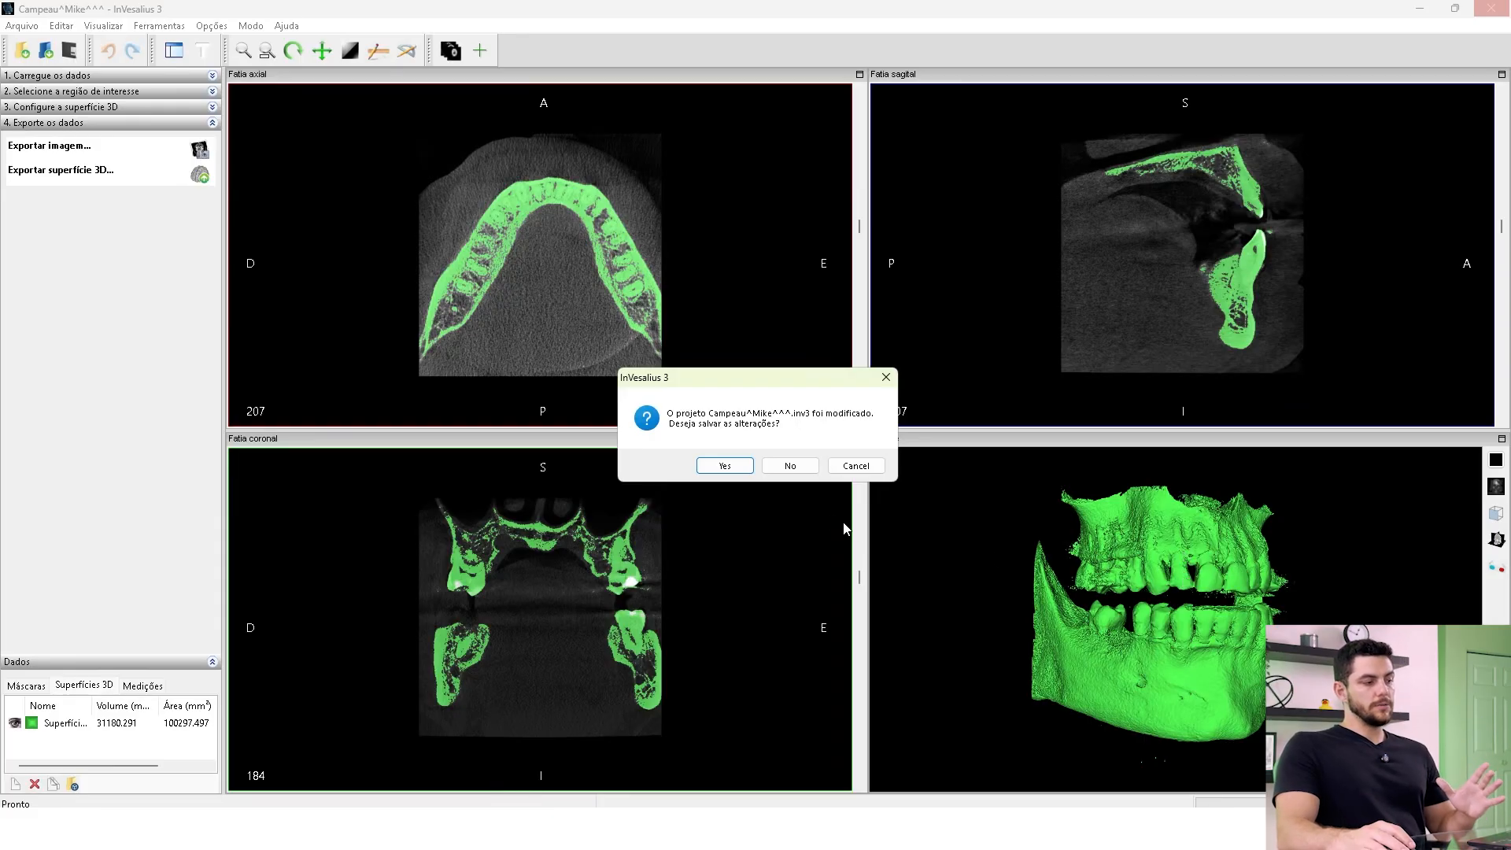
Close InVesalius without saving the project and open Downloads > 20250827 > New folder (2) in File Explorer.
{"action": "left_click", "coordinate": [790, 465]}
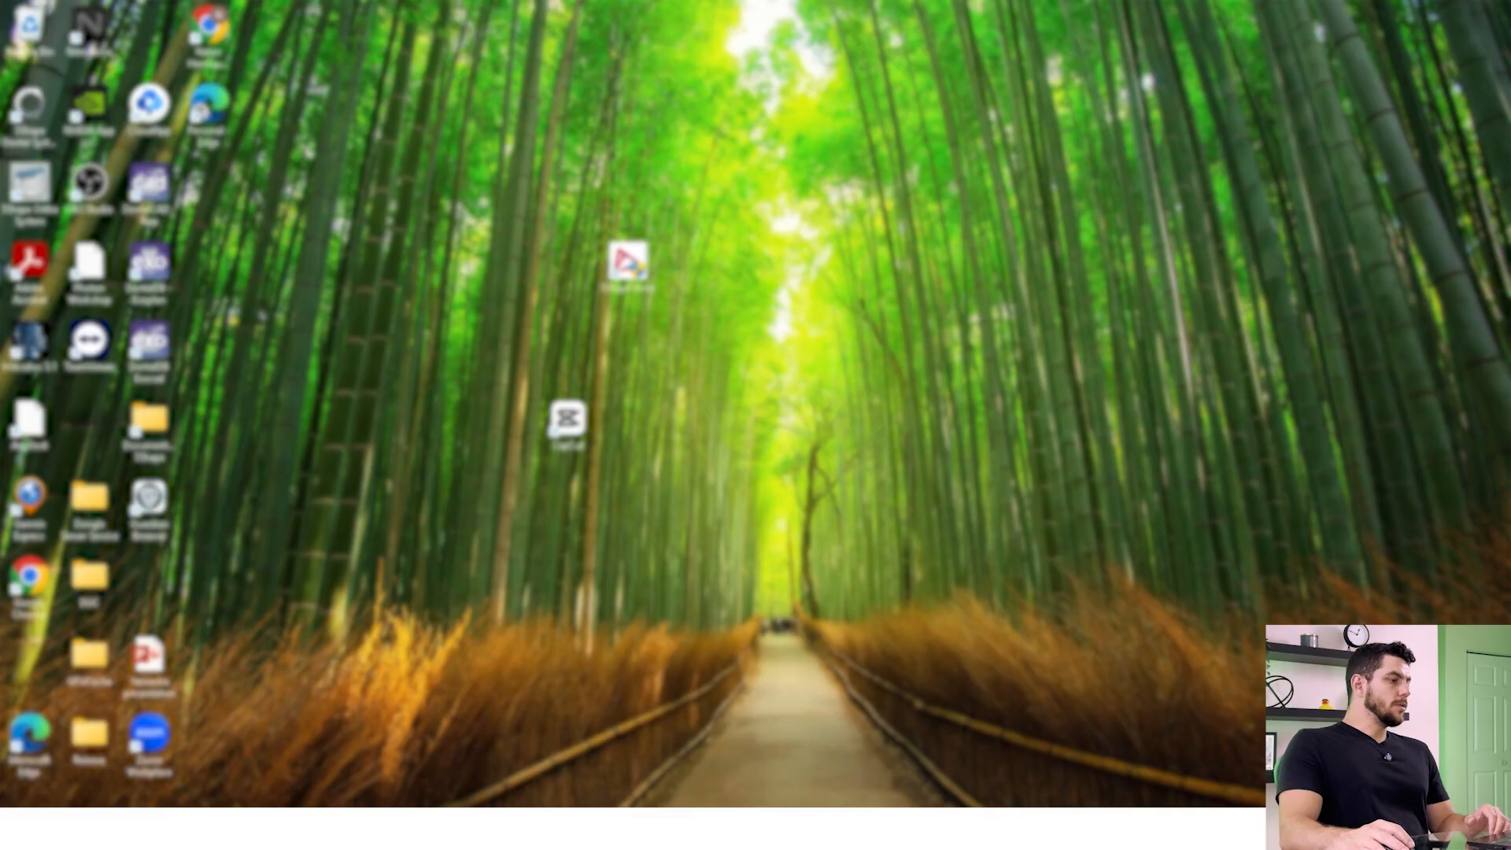
{"action": "key", "text": "super+e"}
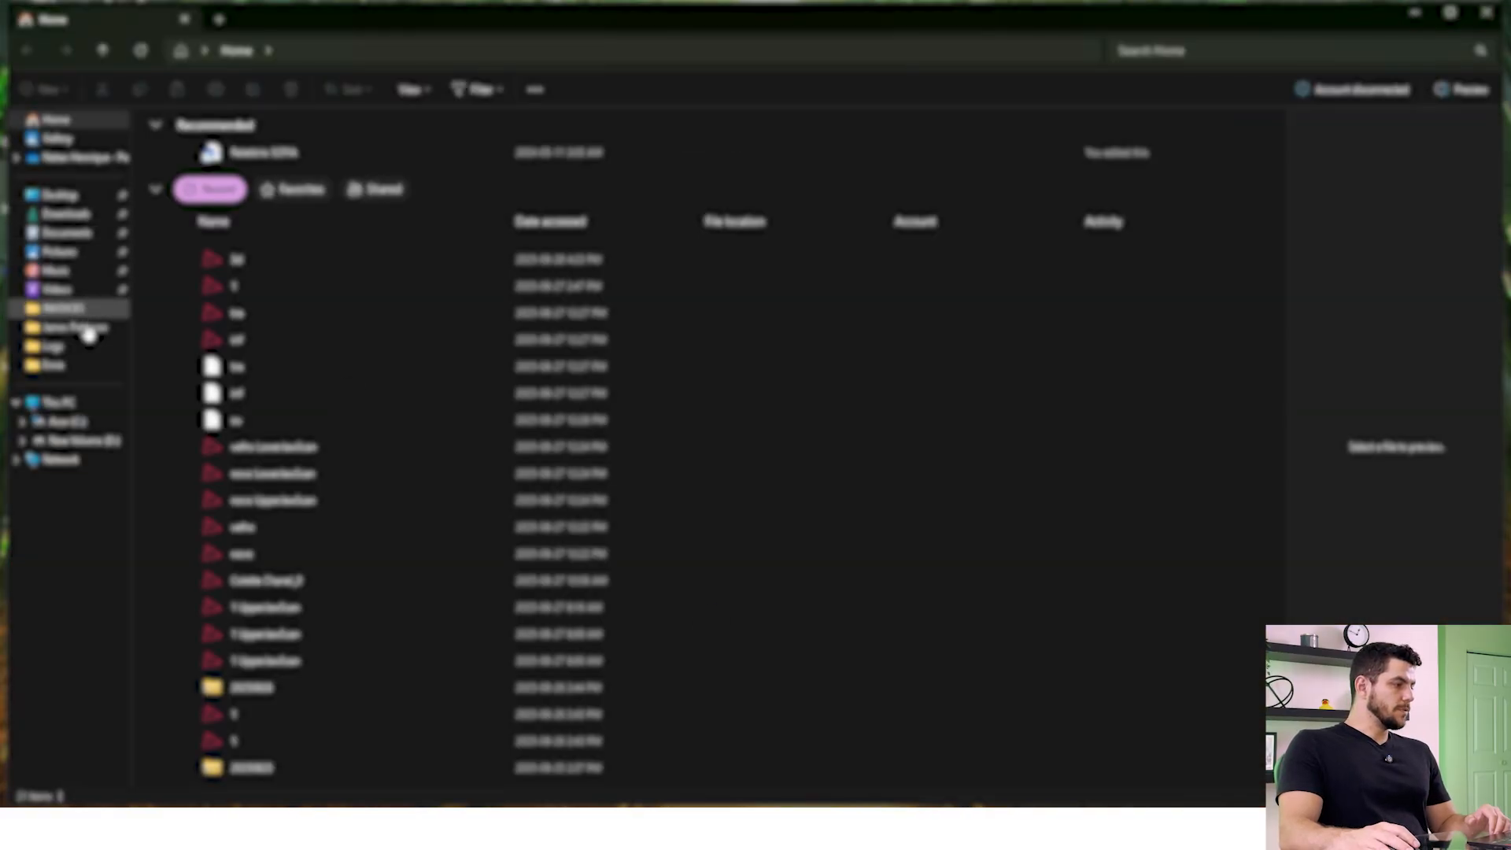
{"action": "left_click", "coordinate": [69, 214]}
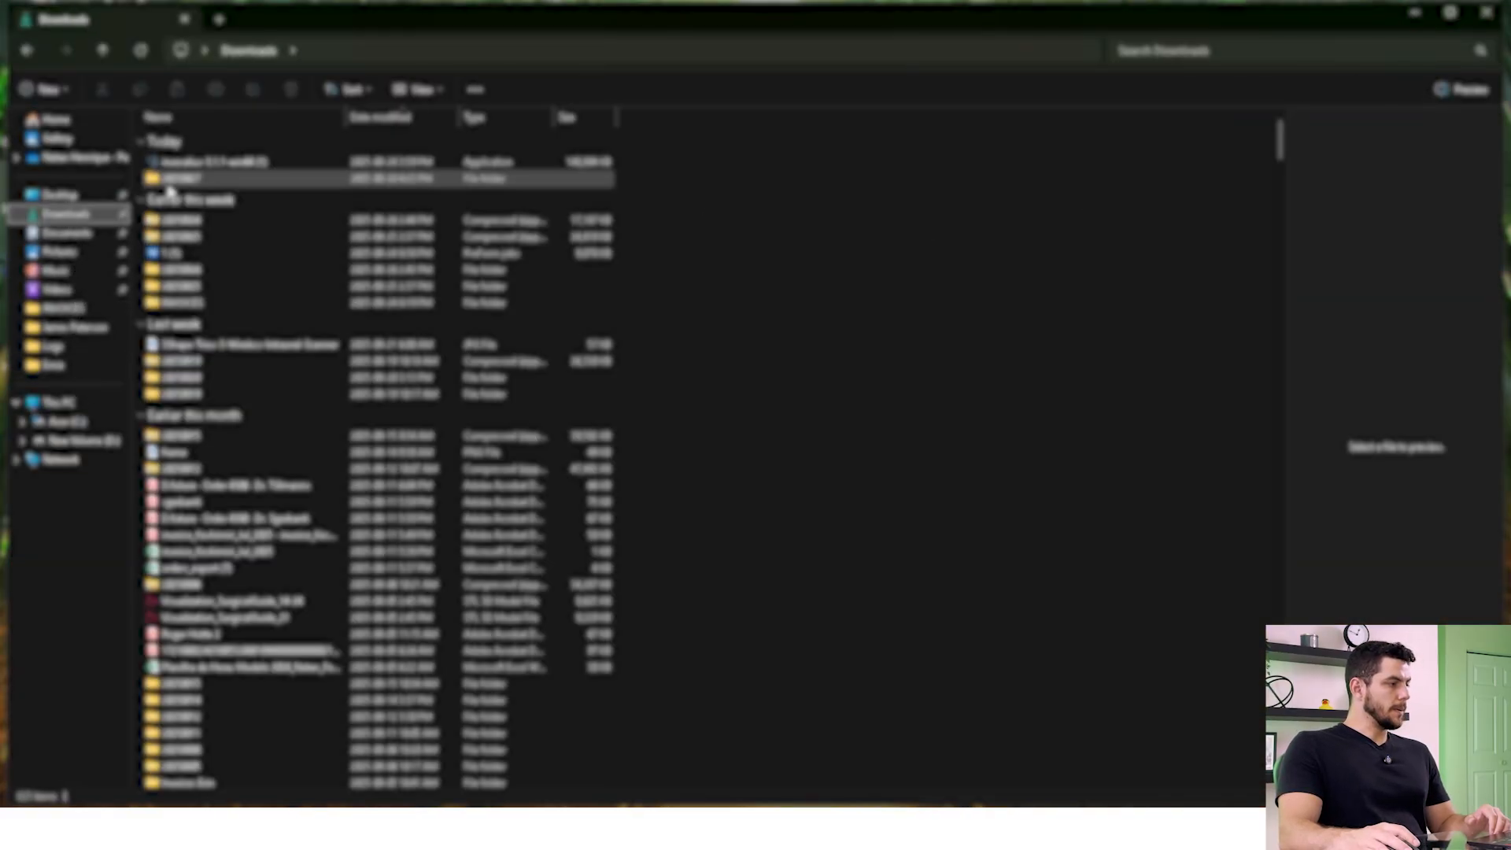
{"action": "double_click", "coordinate": [181, 178]}
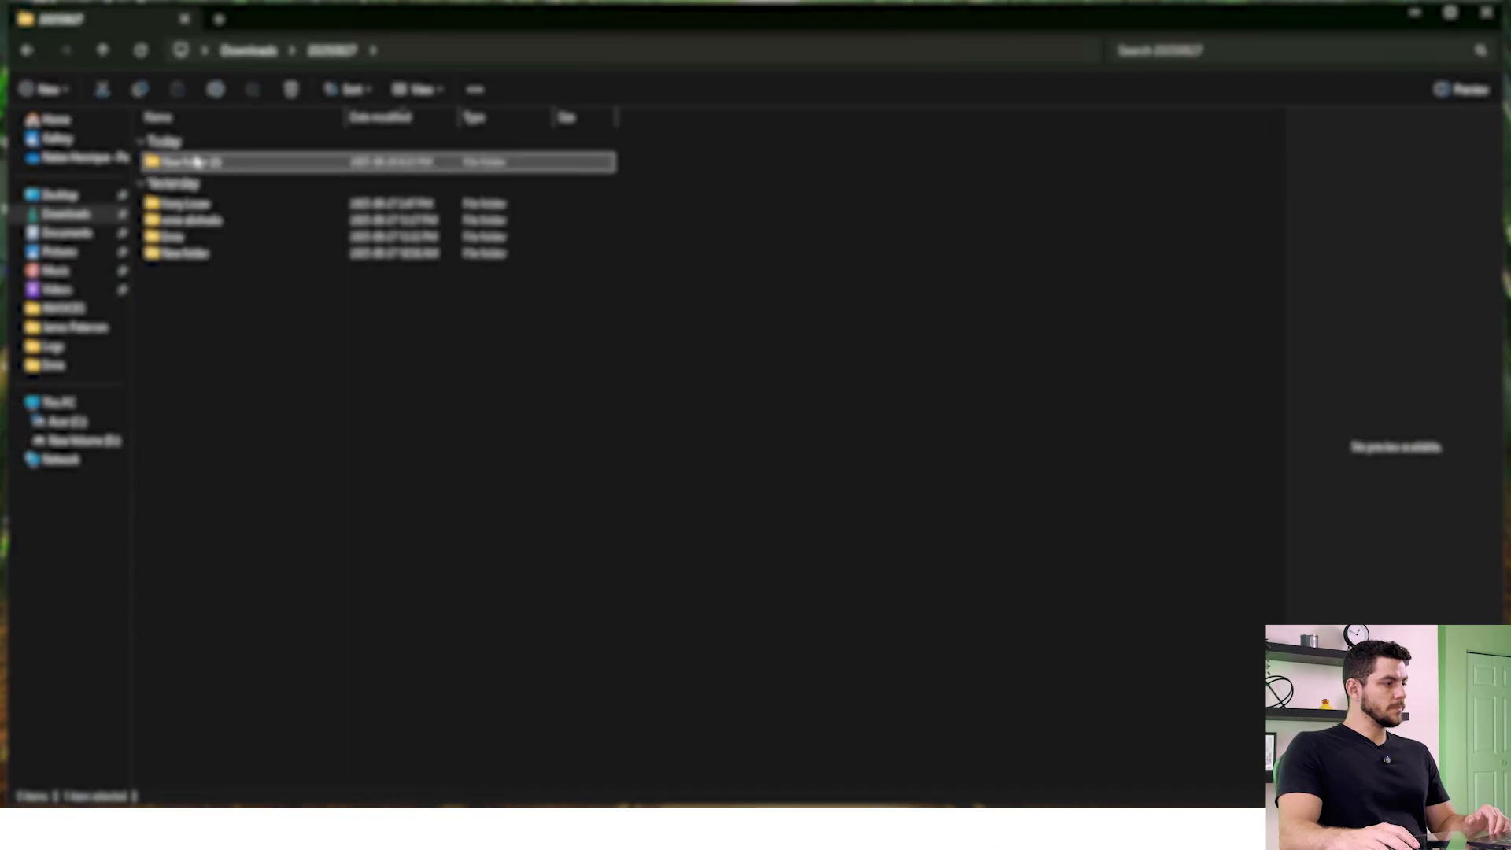
{"action": "double_click", "coordinate": [179, 160]}
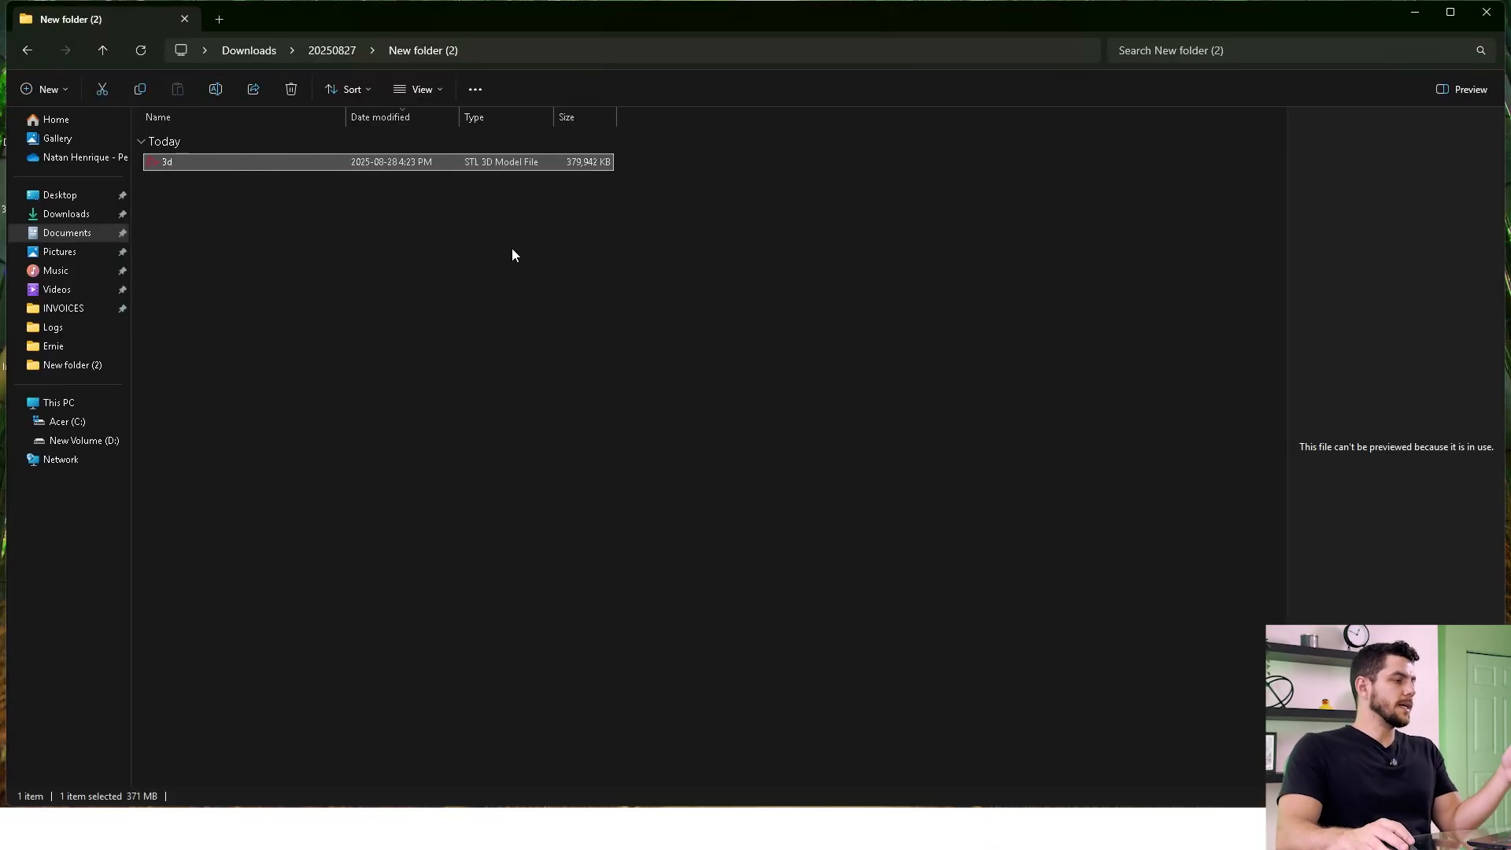
Open the exported 3d STL file with 3D Viewer and maximize its window.
{"action": "right_click", "coordinate": [270, 167]}
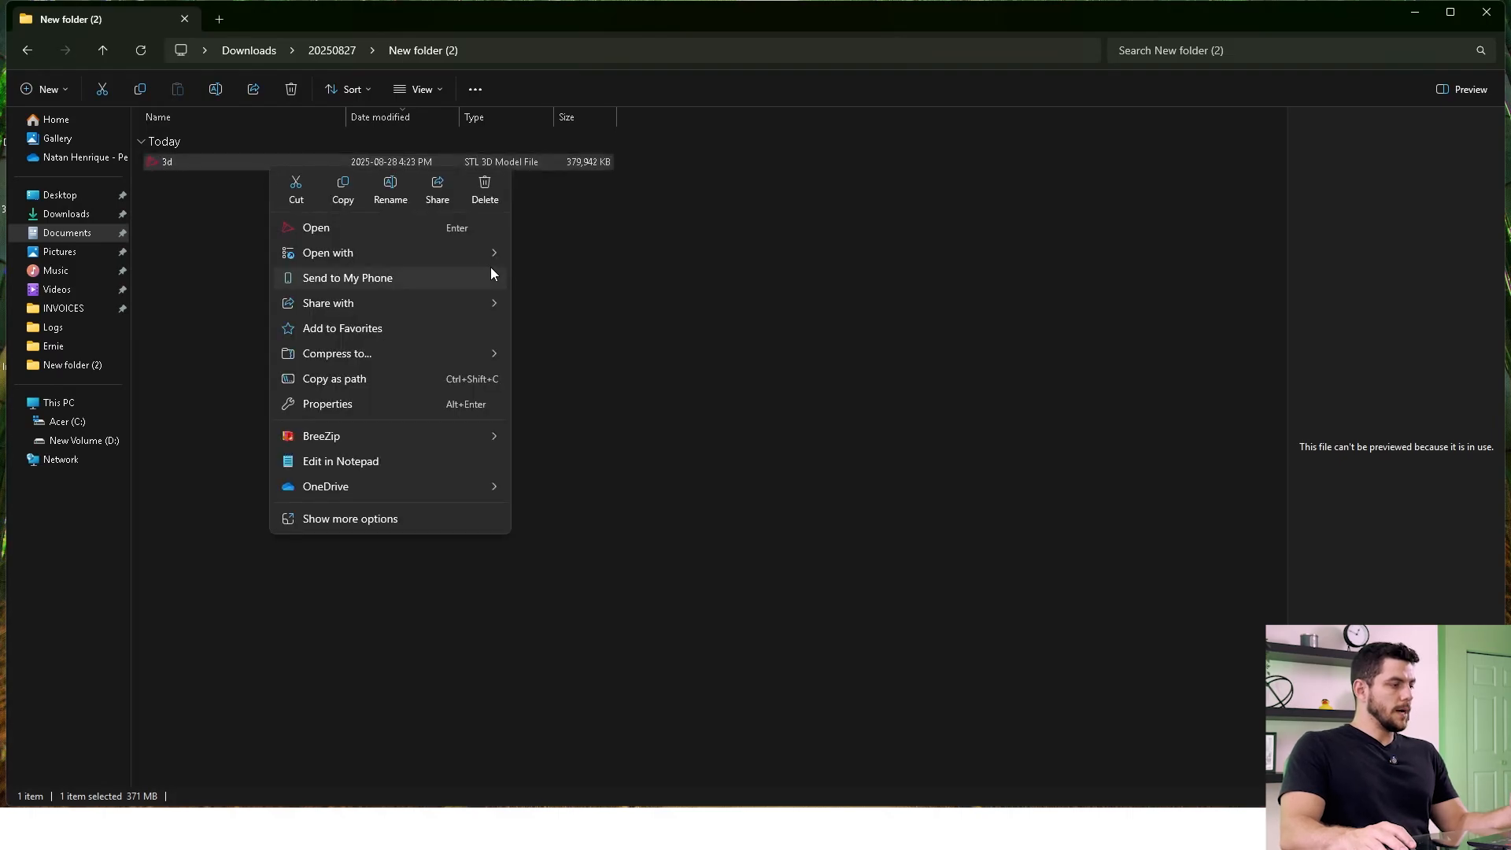
{"action": "mouse_move", "coordinate": [495, 252]}
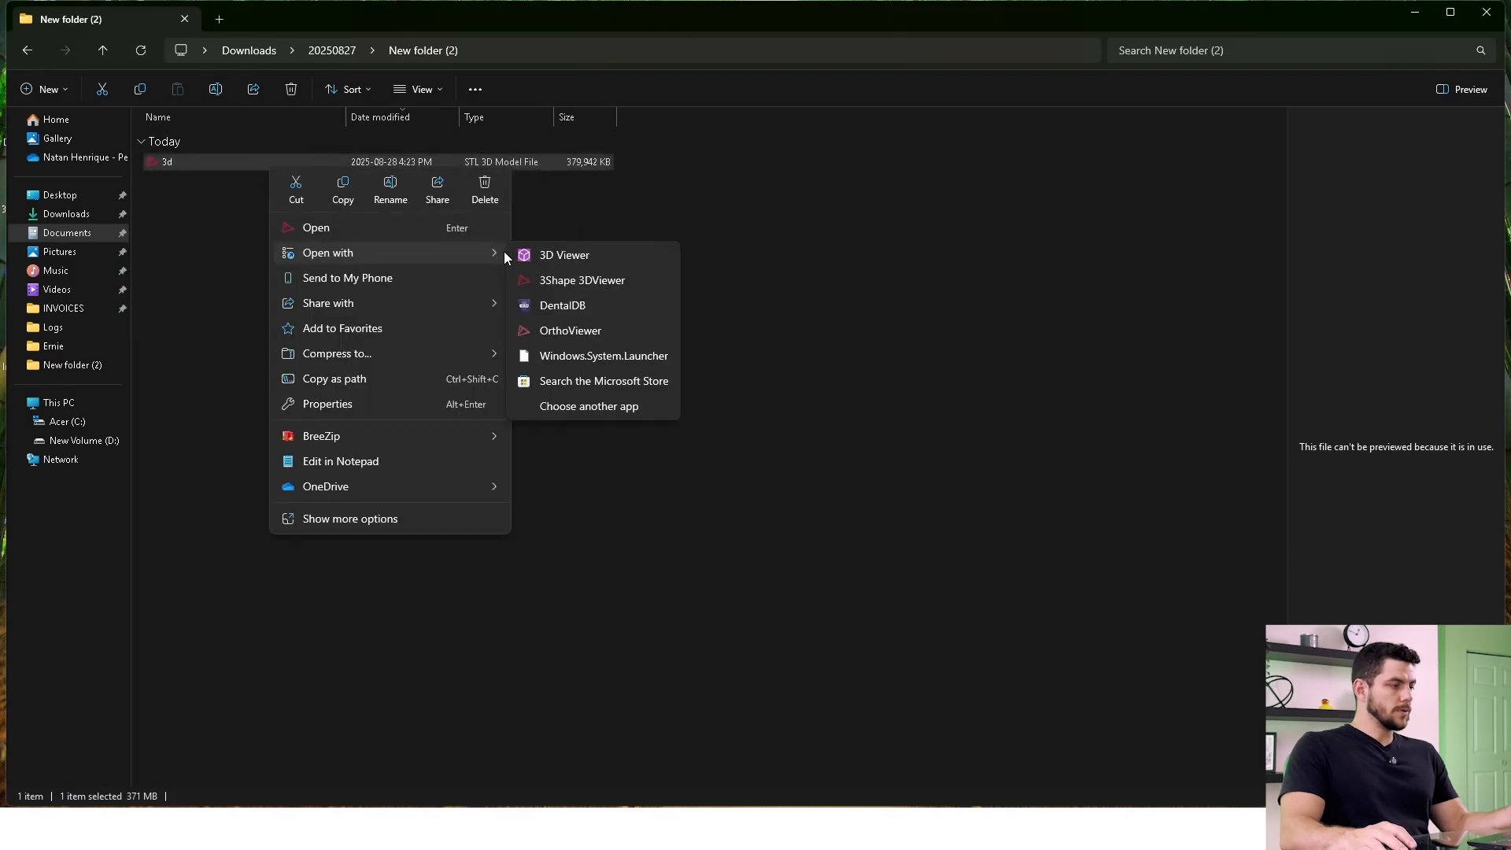
{"action": "left_click", "coordinate": [566, 257]}
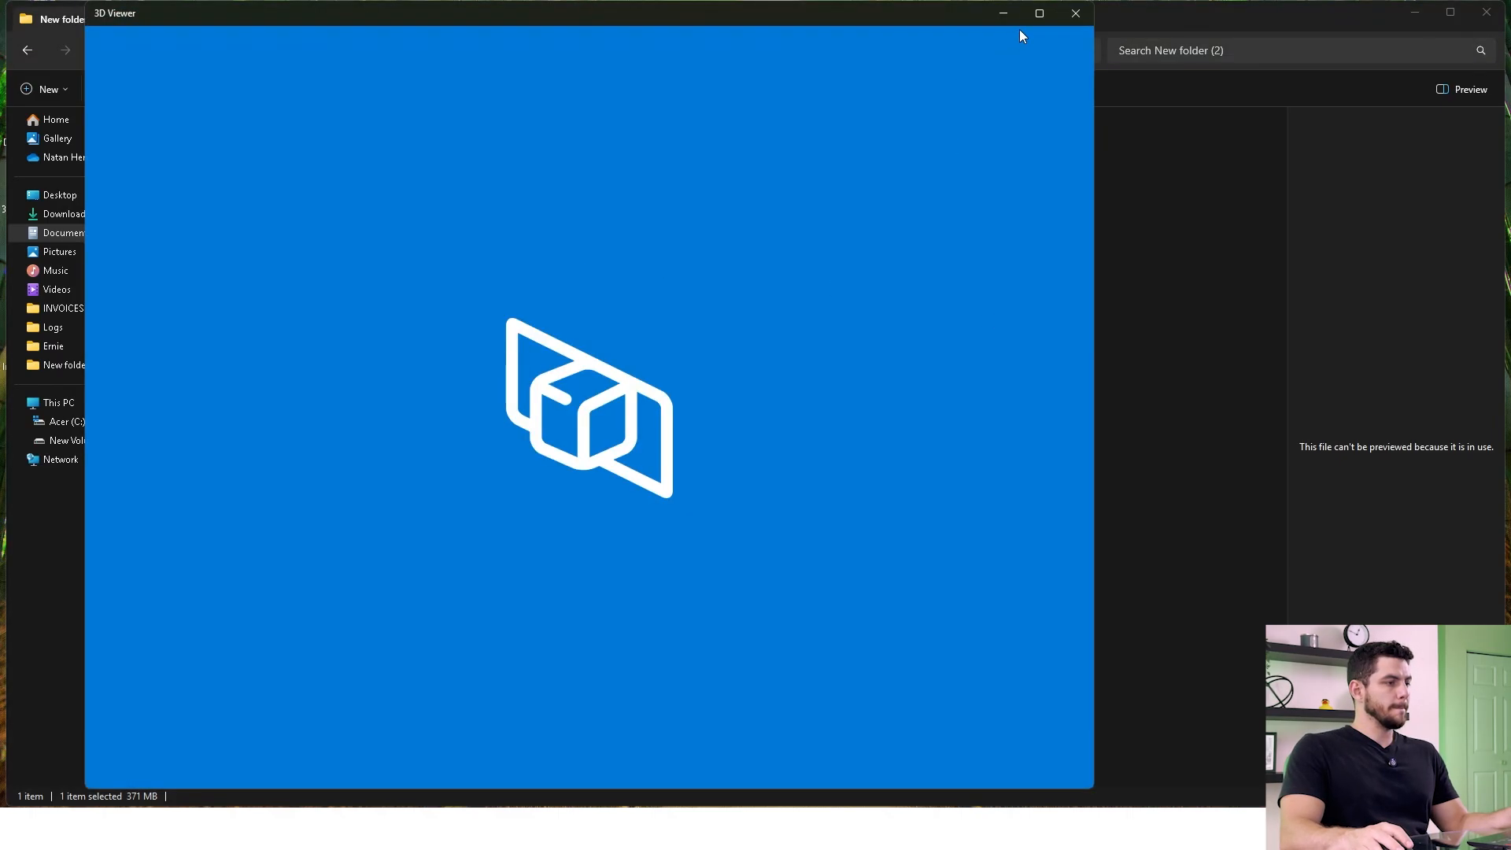
{"action": "left_click", "coordinate": [1047, 15]}
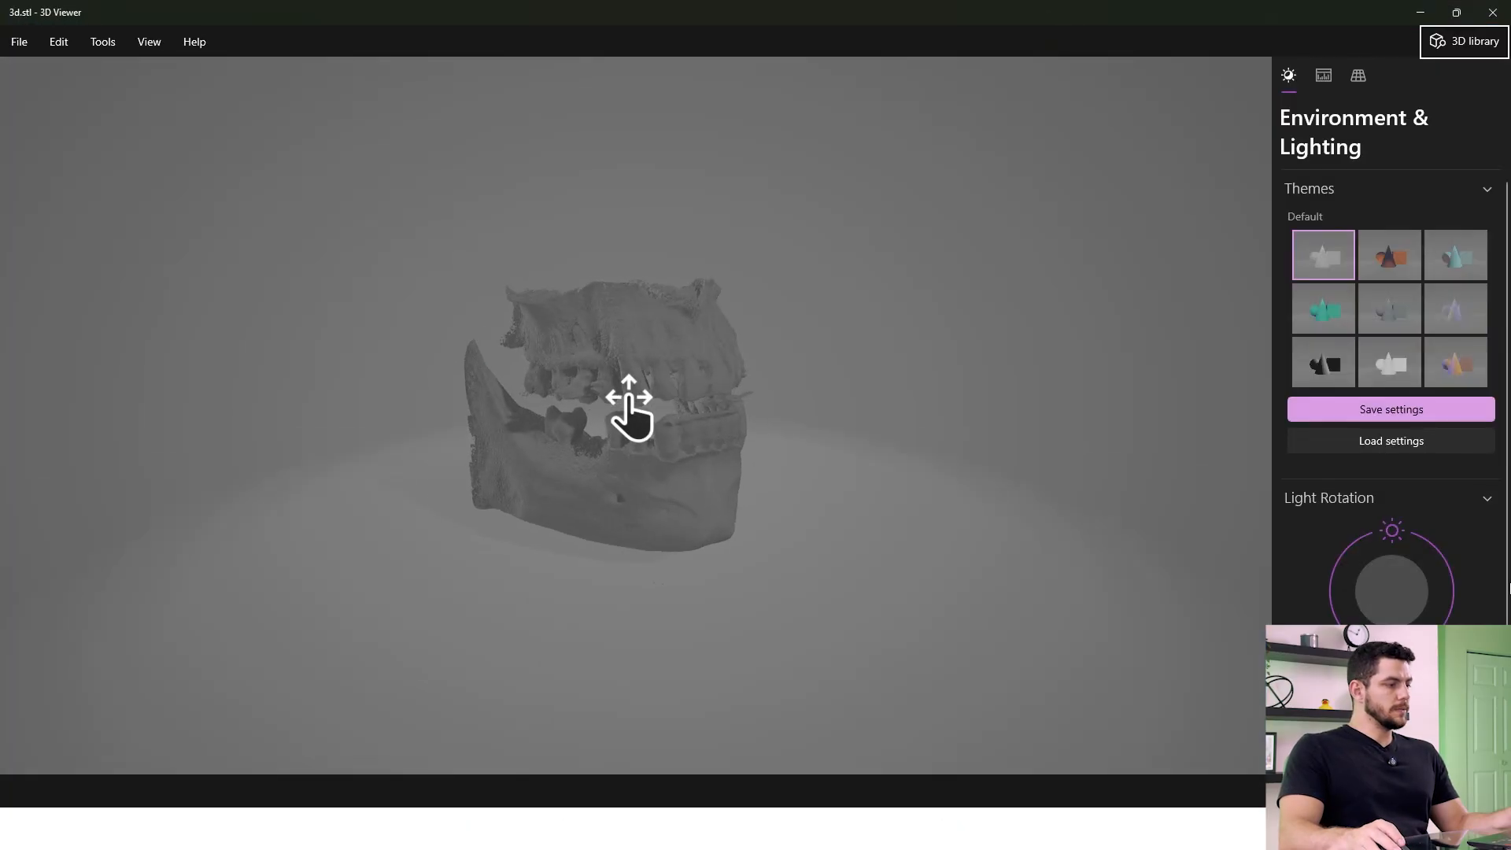
Examine the exported jaw model up close and from the front.
{"action": "scroll", "coordinate": [628, 438], "scroll_direction": "up", "scroll_amount": 5}
{"action": "left_click_drag", "start_coordinate": [954, 584], "coordinate": [788, 515]}
{"action": "scroll", "coordinate": [737, 502], "scroll_direction": "down", "scroll_amount": 4}
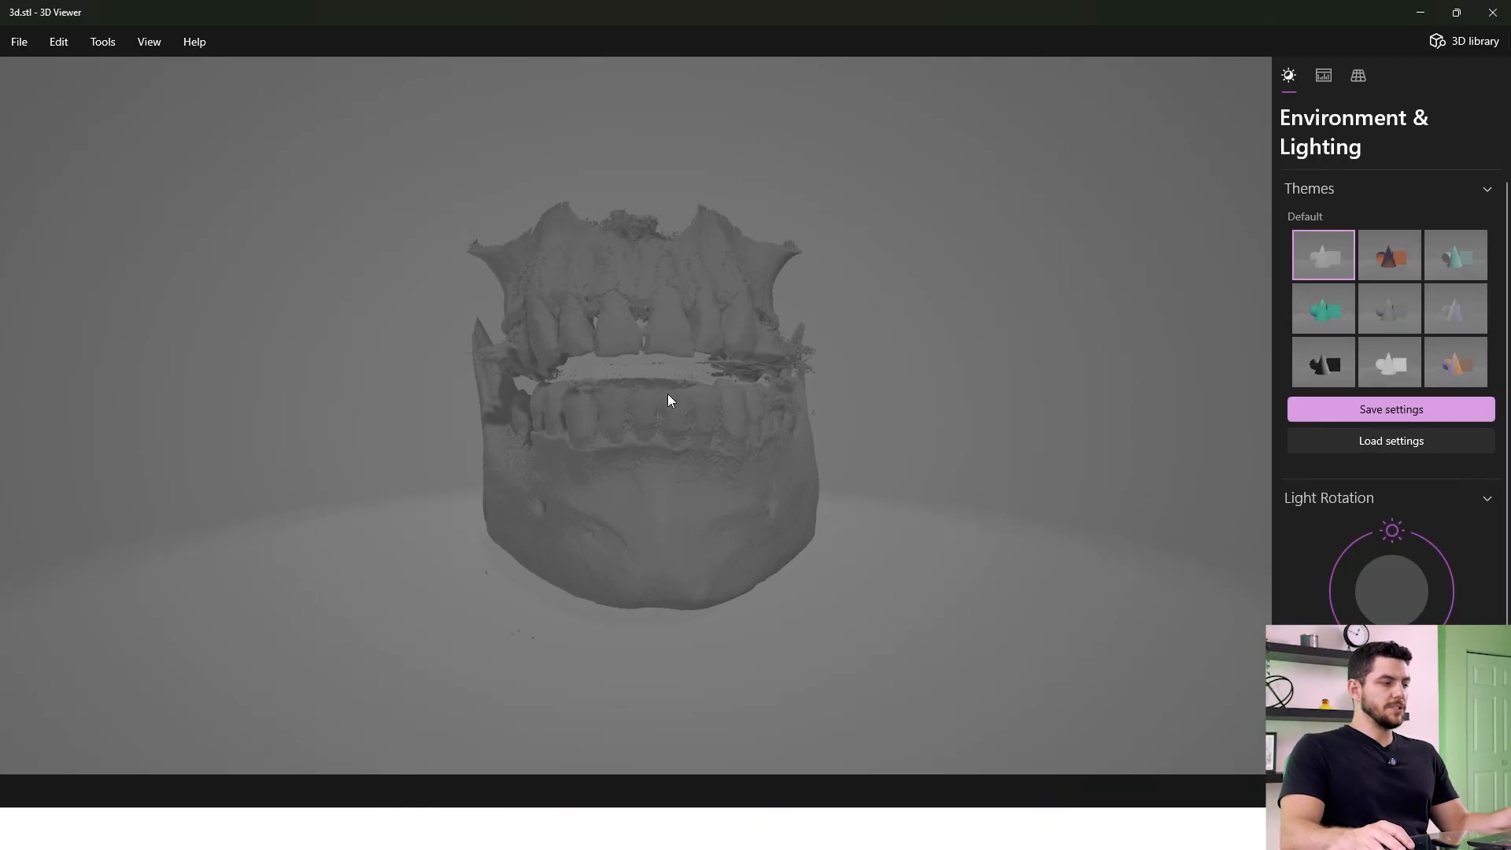
Rotate the light source around the jaw model and examine the bone and teeth from the side and front.
{"action": "left_click_drag", "start_coordinate": [708, 502], "coordinate": [705, 462]}
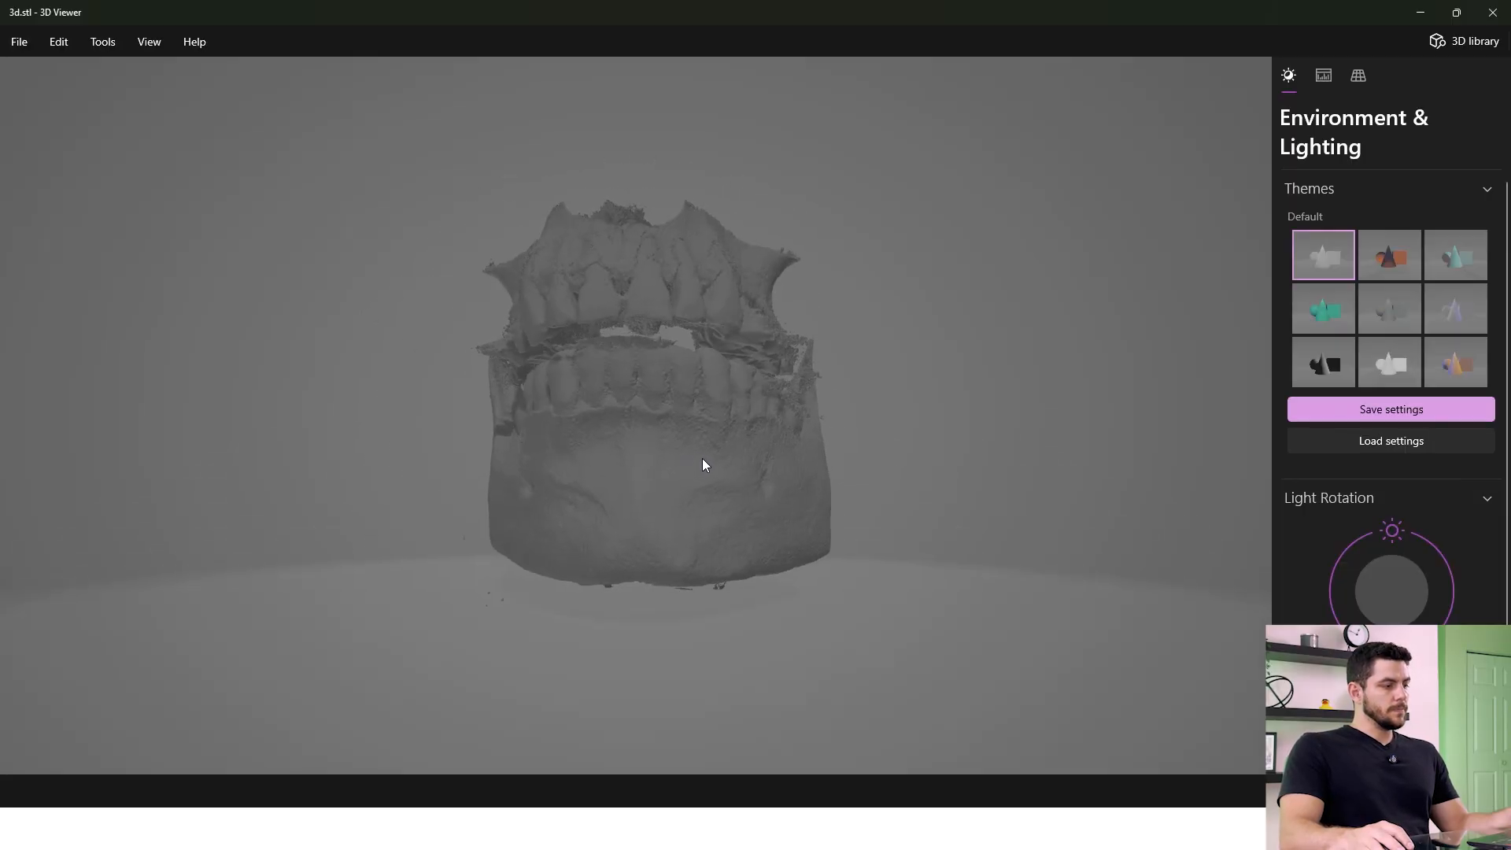
{"action": "left_click_drag", "start_coordinate": [1392, 531], "coordinate": [1405, 653]}
{"action": "left_click_drag", "start_coordinate": [938, 499], "coordinate": [941, 540]}
{"action": "scroll", "coordinate": [647, 424], "scroll_direction": "up", "scroll_amount": 5}
{"action": "scroll", "coordinate": [642, 417], "scroll_direction": "down", "scroll_amount": 3}
{"action": "left_click_drag", "start_coordinate": [639, 416], "coordinate": [758, 439]}
{"action": "left_click_drag", "start_coordinate": [644, 512], "coordinate": [543, 535]}
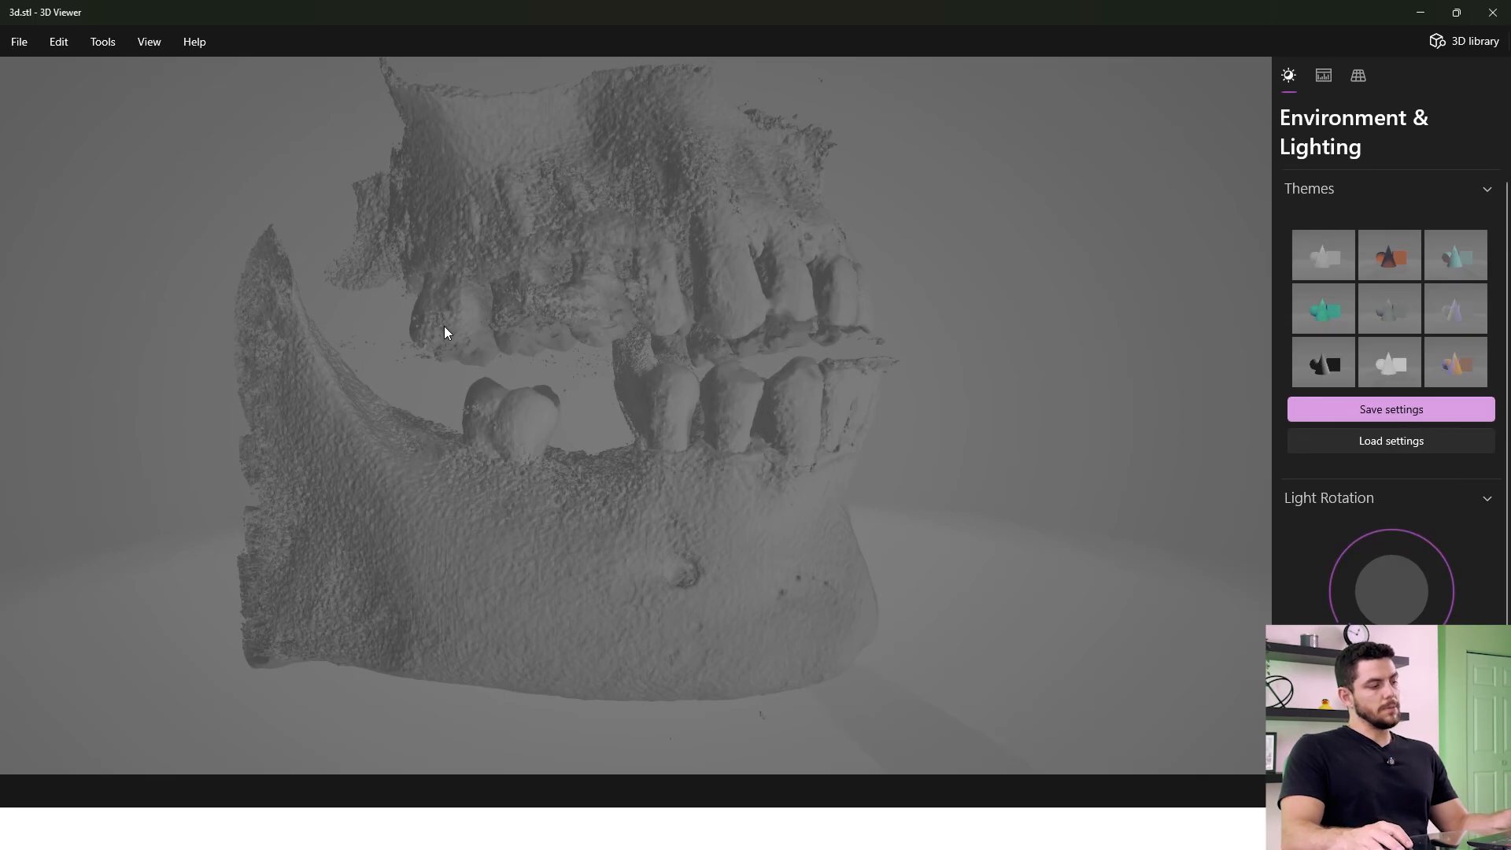
{"action": "left_click_drag", "start_coordinate": [881, 555], "coordinate": [879, 484]}
{"action": "left_click_drag", "start_coordinate": [931, 415], "coordinate": [1092, 418]}
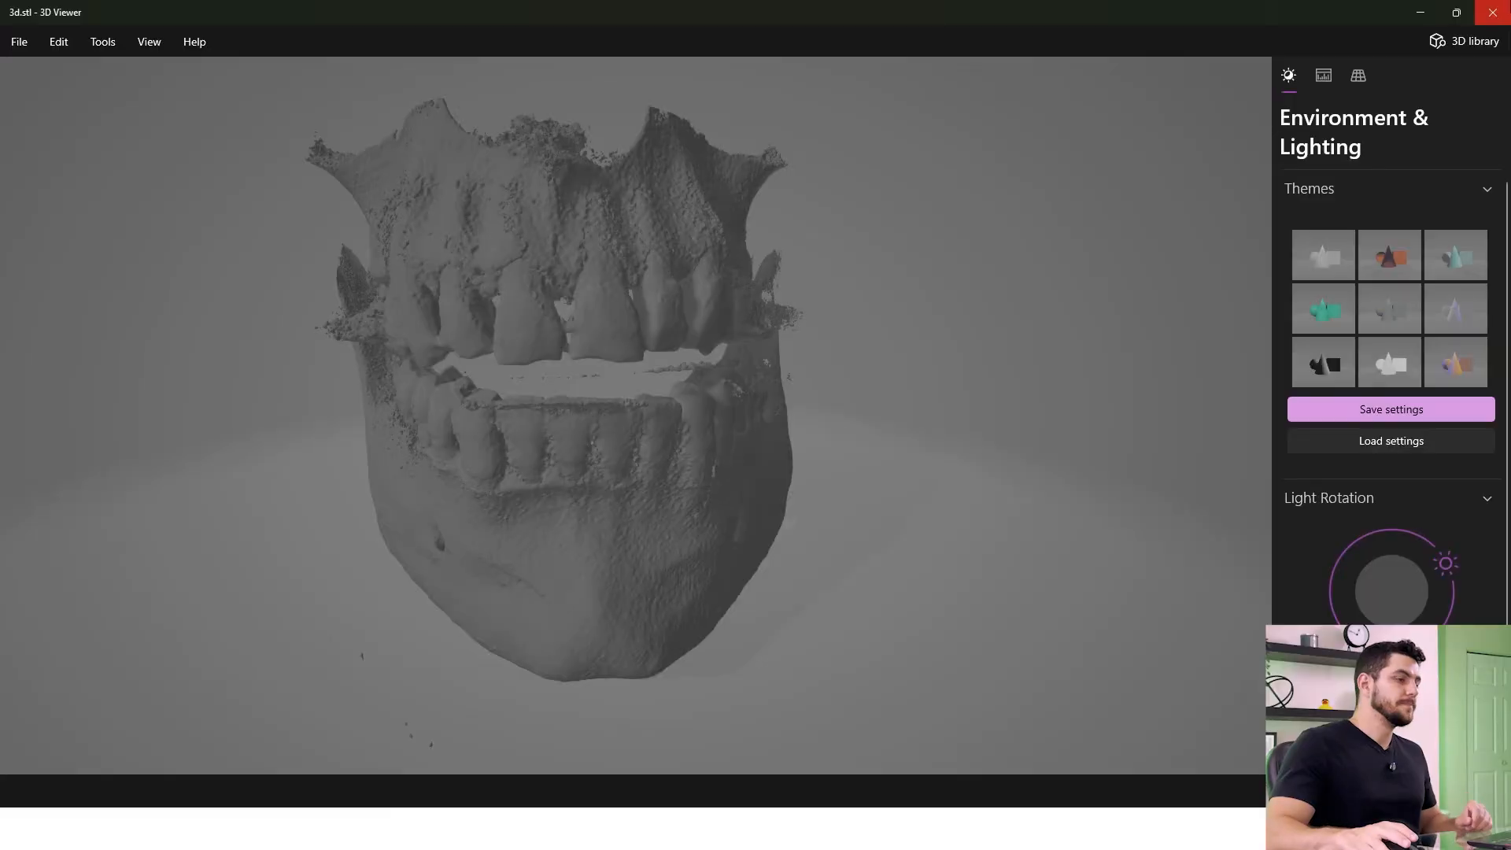
Close 3D Viewer and launch PreForm.
{"action": "left_click", "coordinate": [1498, 10]}
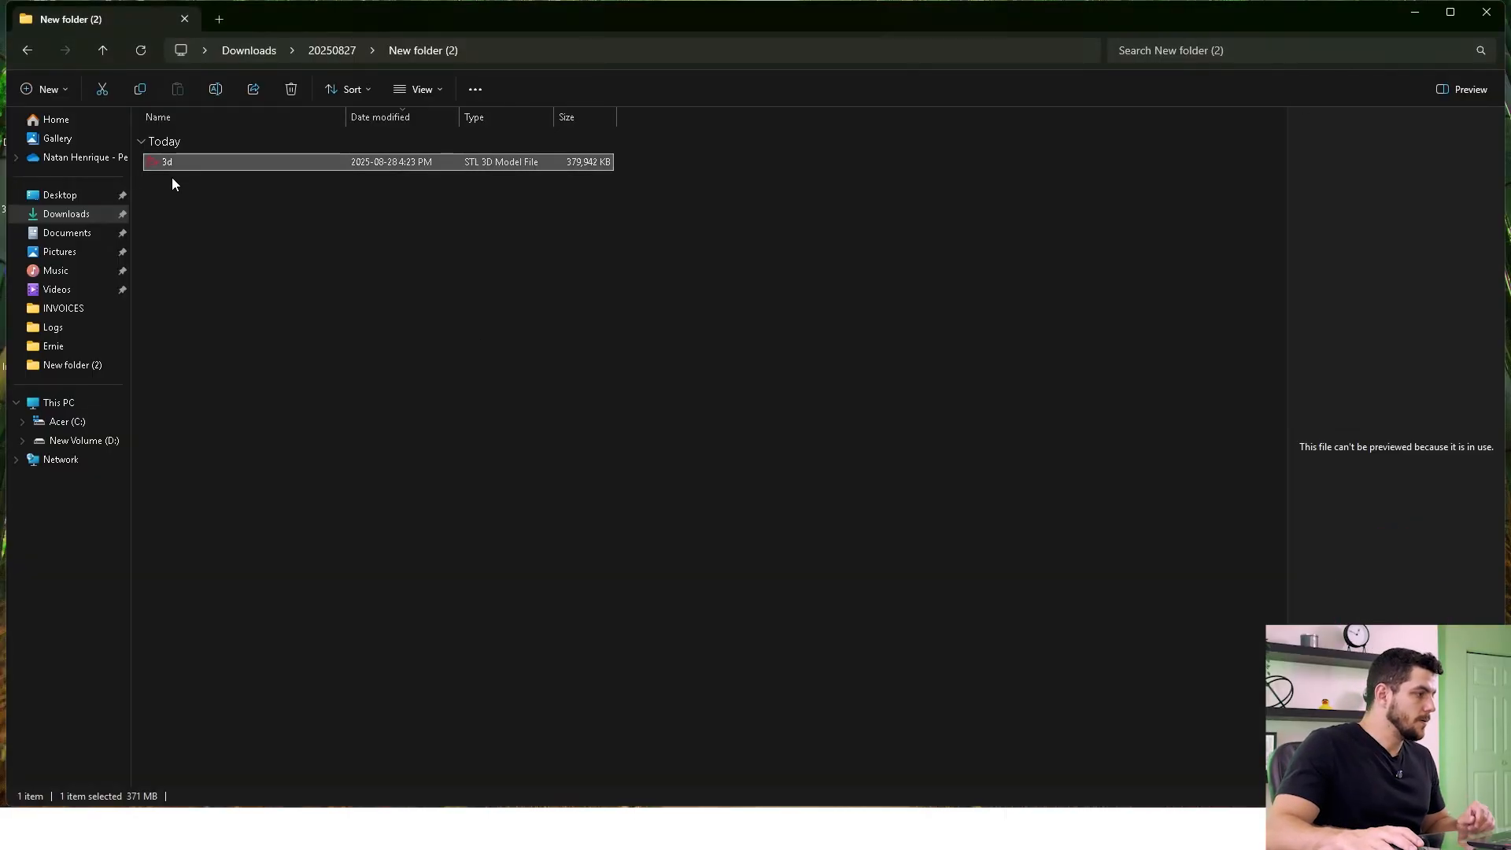
{"action": "right_click", "coordinate": [196, 163]}
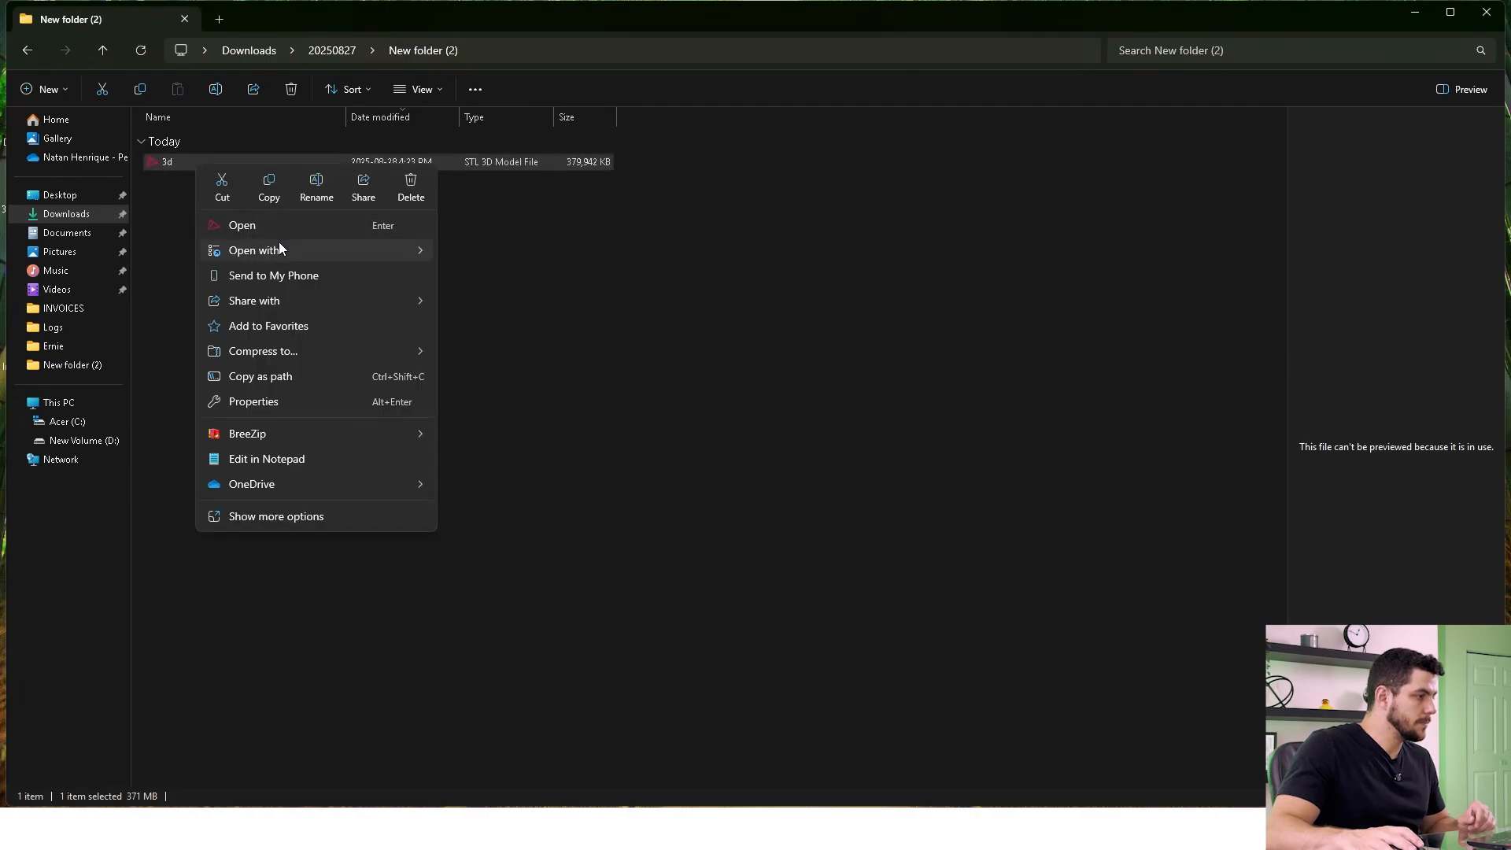
{"action": "mouse_move", "coordinate": [375, 244]}
{"action": "left_click", "coordinate": [761, 258]}
{"action": "key", "text": "super"}
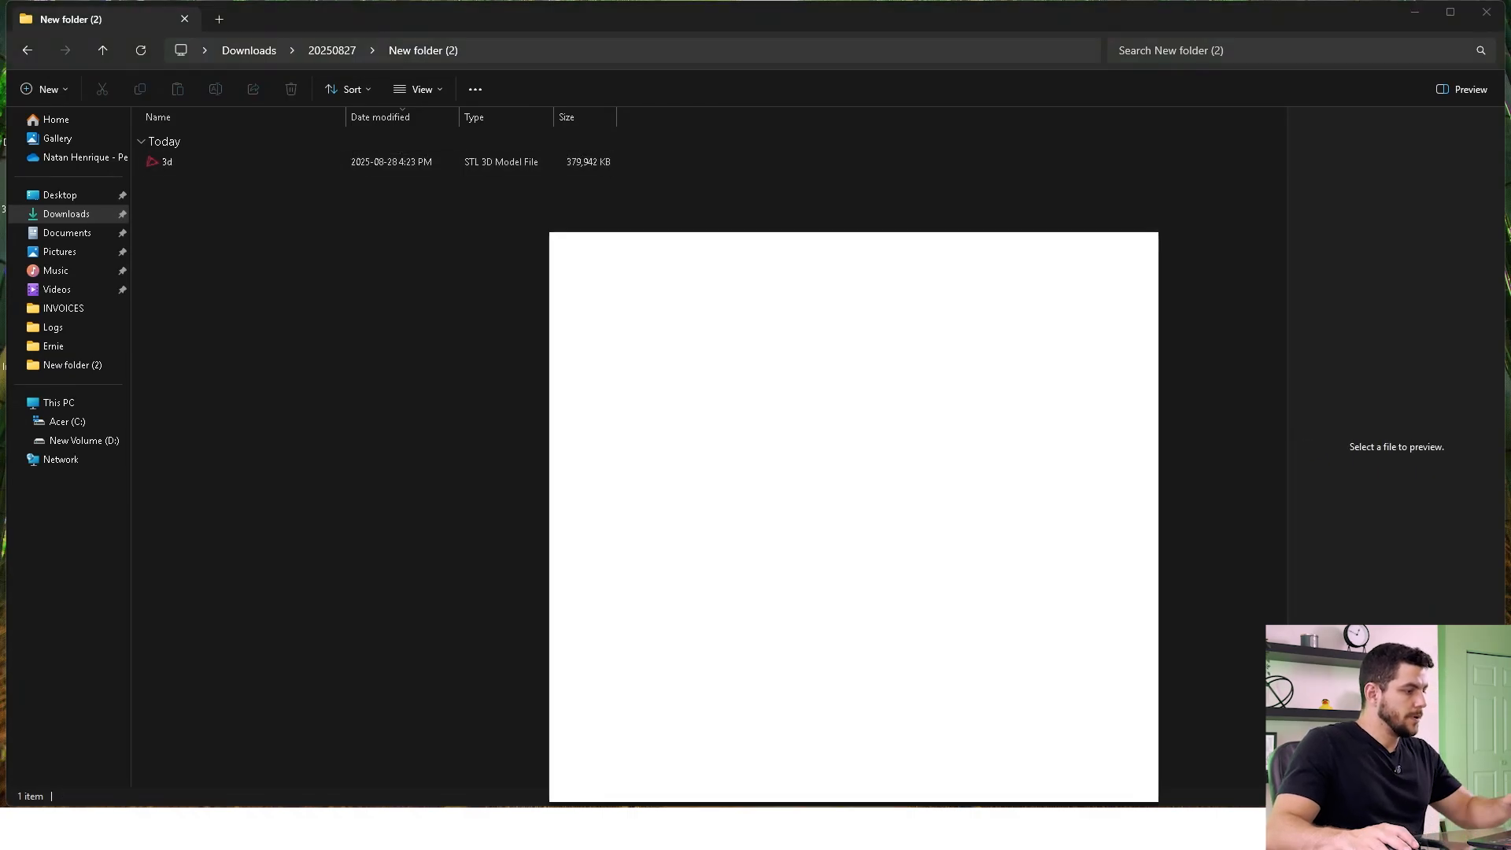
{"action": "left_click", "coordinate": [646, 343]}
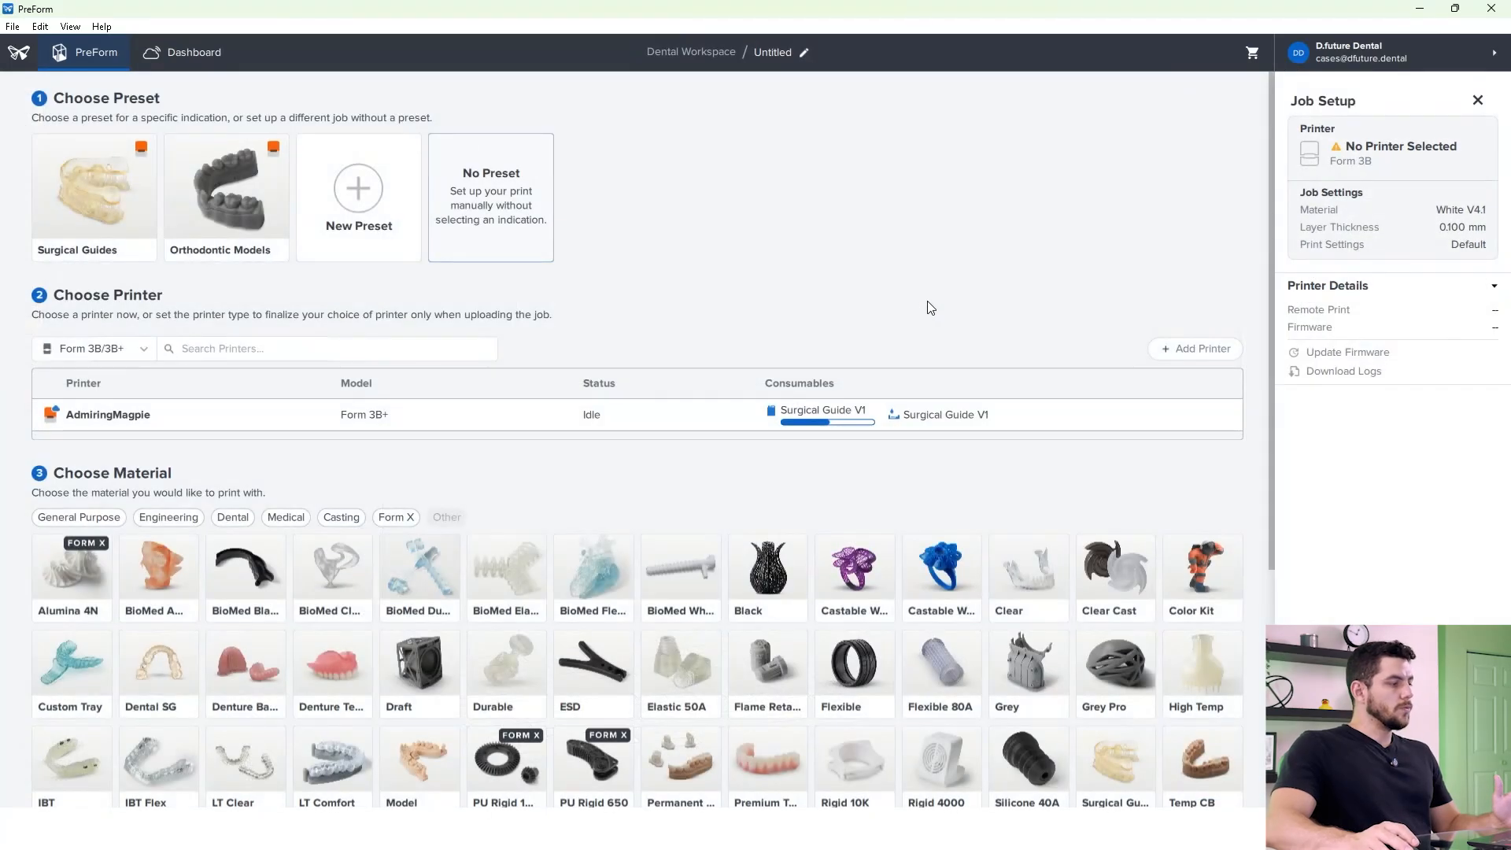
Review the print job setup and accept White V4.1 material, 0.100 mm layer thickness and Default print settings.
{"action": "scroll", "coordinate": [506, 549], "scroll_direction": "down", "scroll_amount": 2}
{"action": "mouse_move", "coordinate": [342, 748]}
{"action": "scroll", "coordinate": [260, 775], "scroll_direction": "down", "scroll_amount": 3}
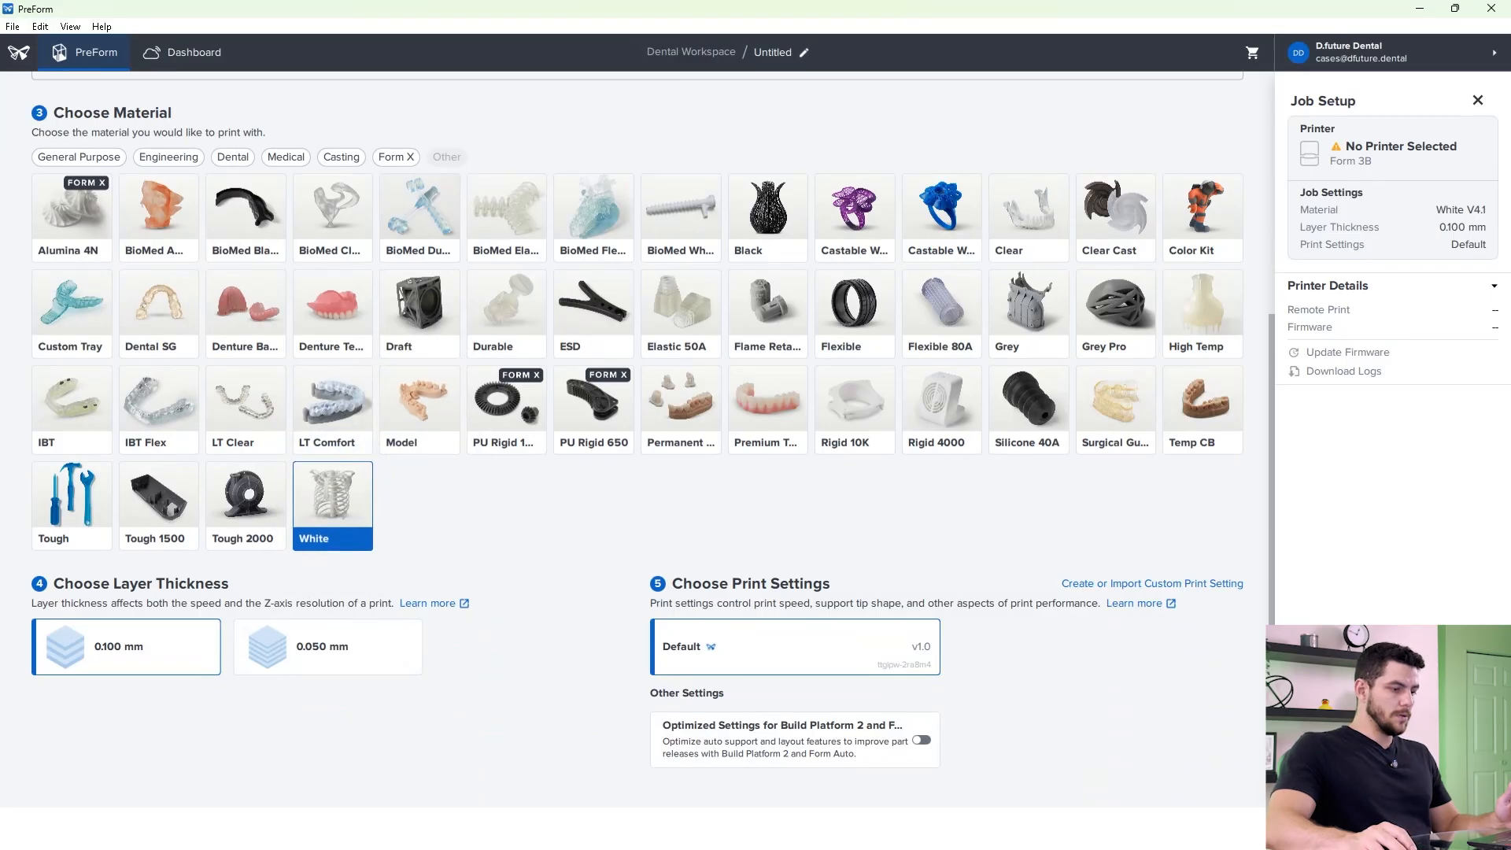
{"action": "left_click", "coordinate": [1393, 781]}
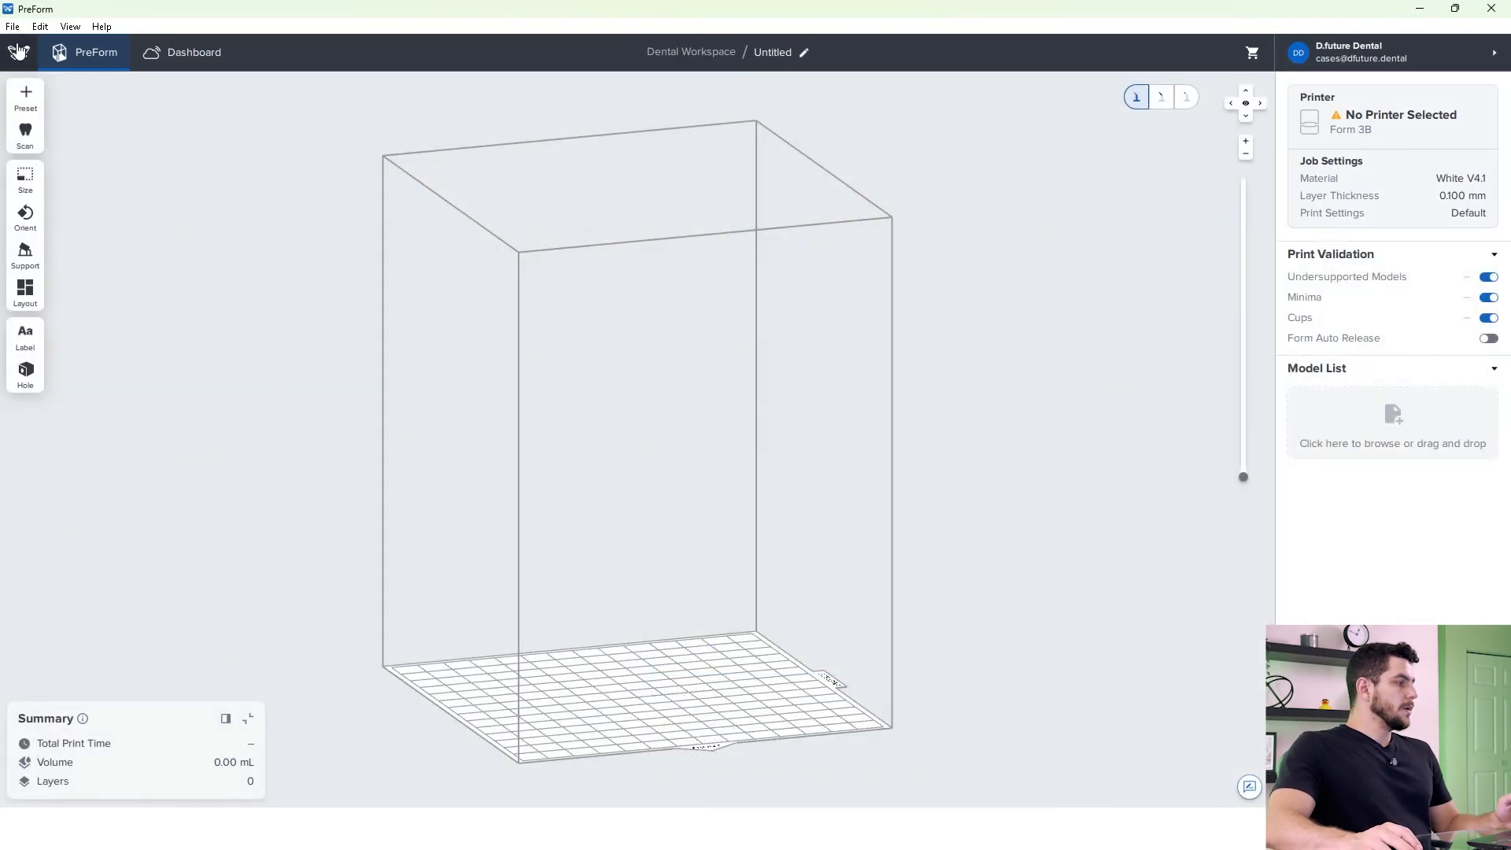
Open the 3d STL file from Downloads > 20250827 > New folder (2) in the print job.
{"action": "left_click", "coordinate": [18, 52]}
{"action": "left_click", "coordinate": [35, 69]}
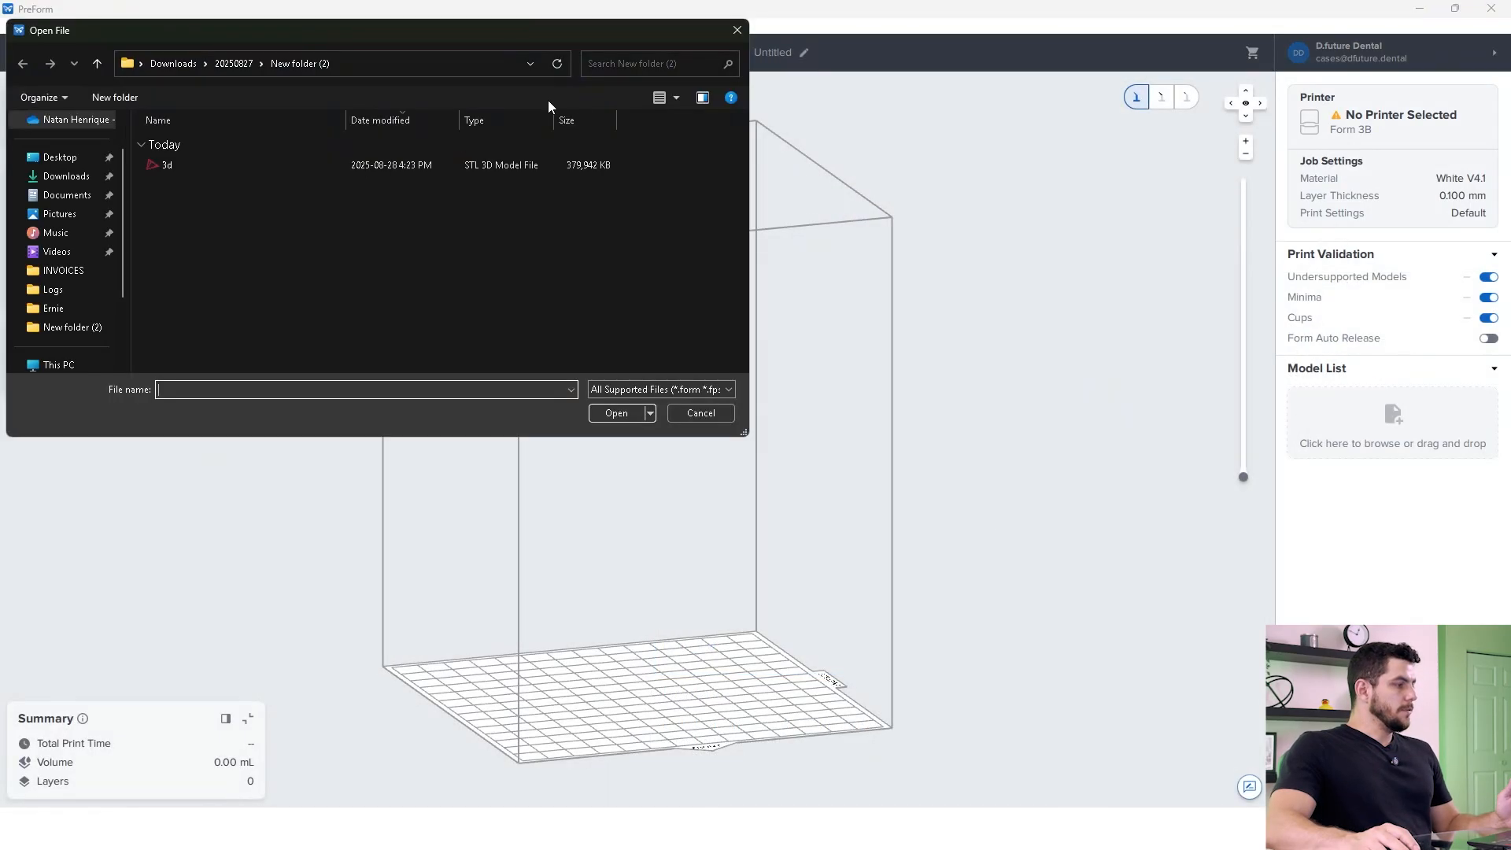
{"action": "left_click", "coordinate": [209, 162]}
{"action": "left_click", "coordinate": [606, 413]}
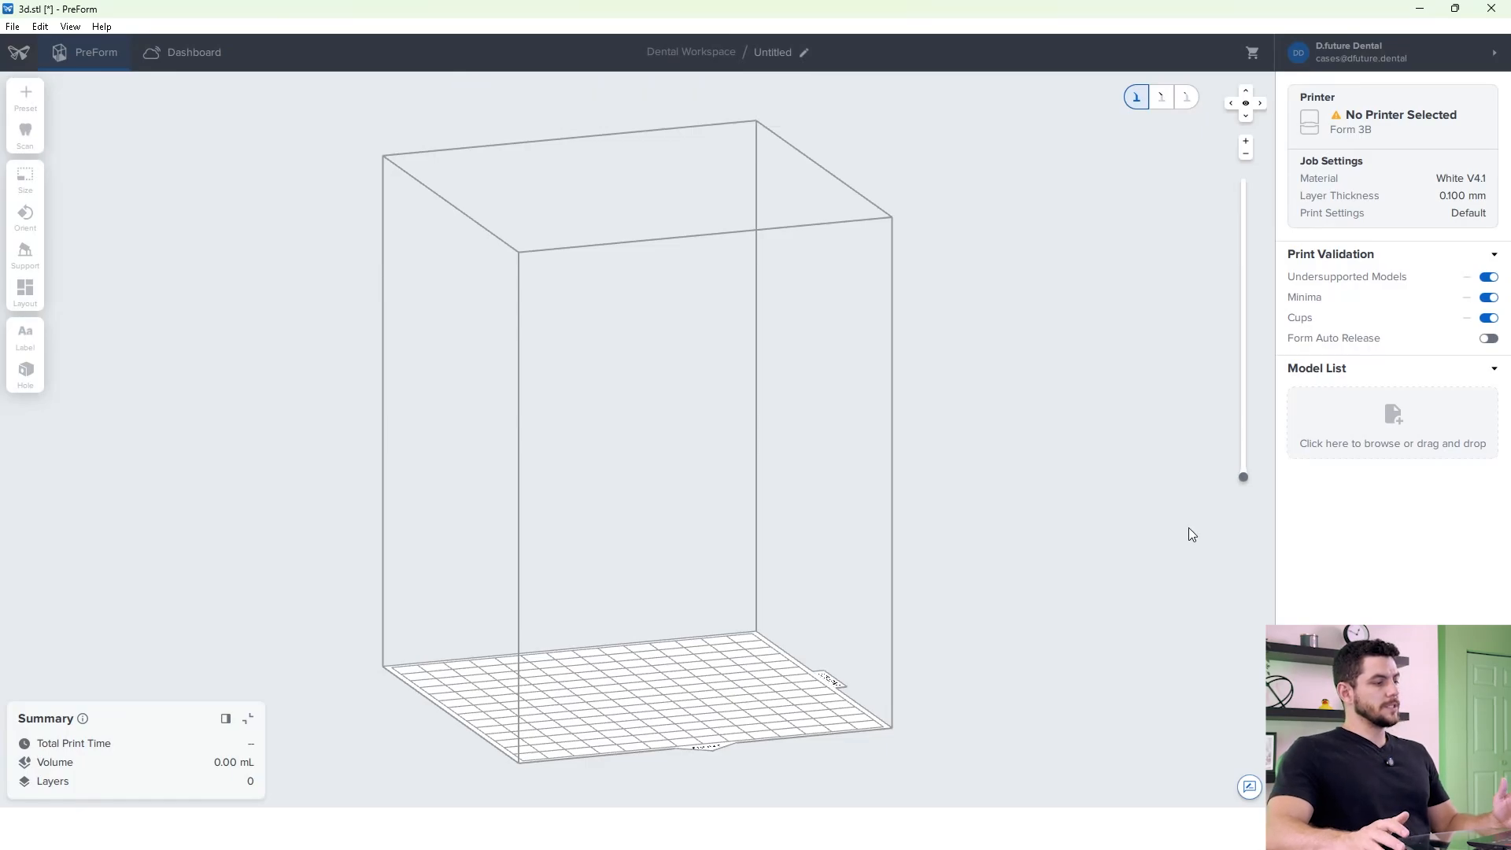
Move the jaw model across the build platform towards its front, then deselect it.
{"action": "right_click_drag", "start_coordinate": [929, 573], "coordinate": [702, 628]}
{"action": "scroll", "coordinate": [702, 627], "scroll_direction": "up", "scroll_amount": 2}
{"action": "scroll", "coordinate": [702, 628], "scroll_direction": "up", "scroll_amount": 1}
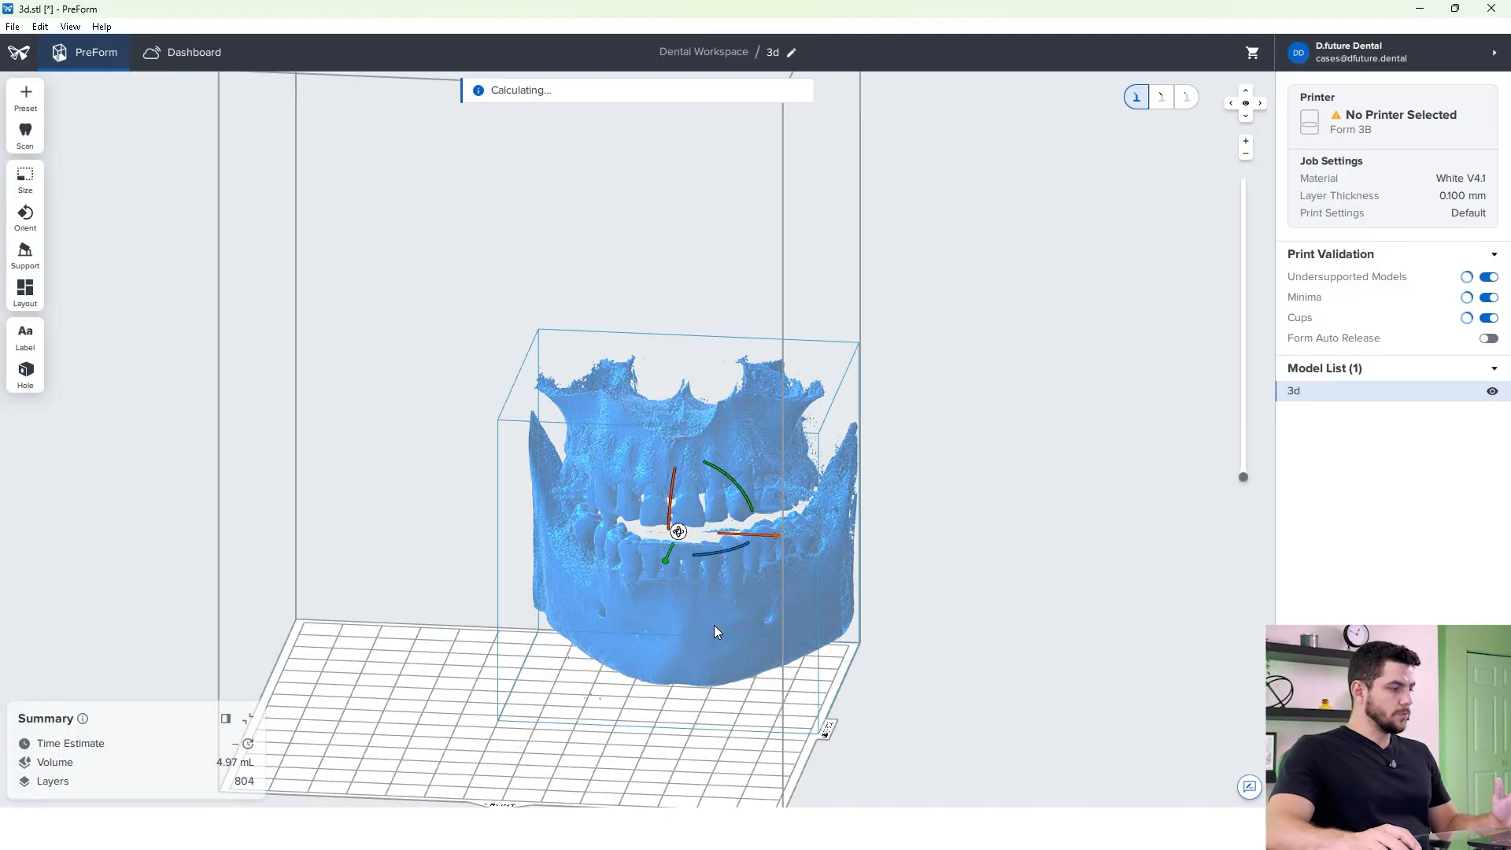
{"action": "left_click_drag", "start_coordinate": [677, 635], "coordinate": [621, 696]}
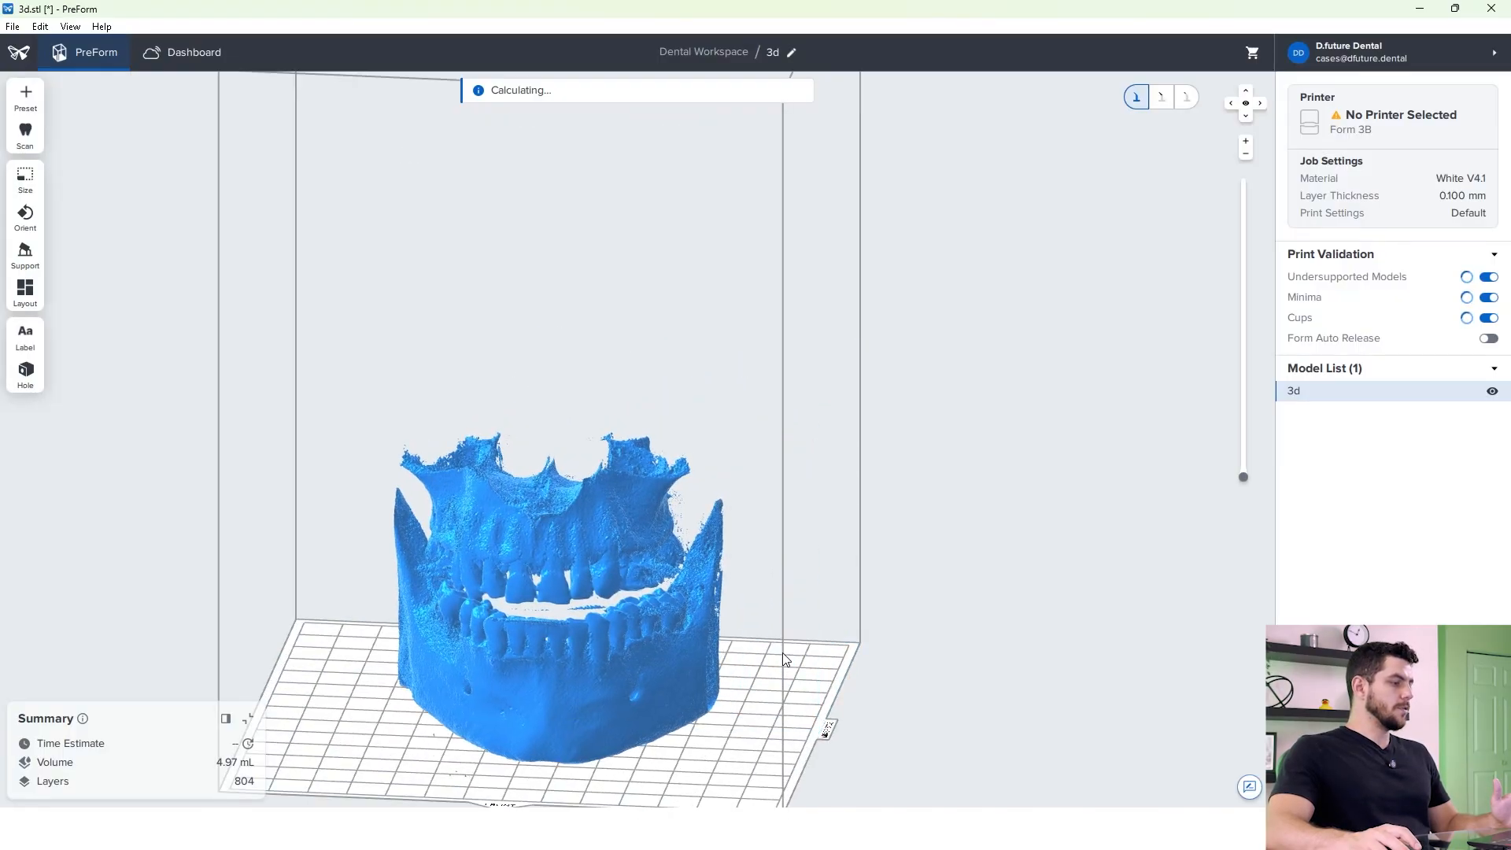
{"action": "left_click", "coordinate": [812, 603]}
Auto-generate supports for the jaw model with a full raft, 1.00 touchpoint density and 0.45 mm touchpoint size.
{"action": "right_click_drag", "start_coordinate": [812, 603], "coordinate": [800, 604]}
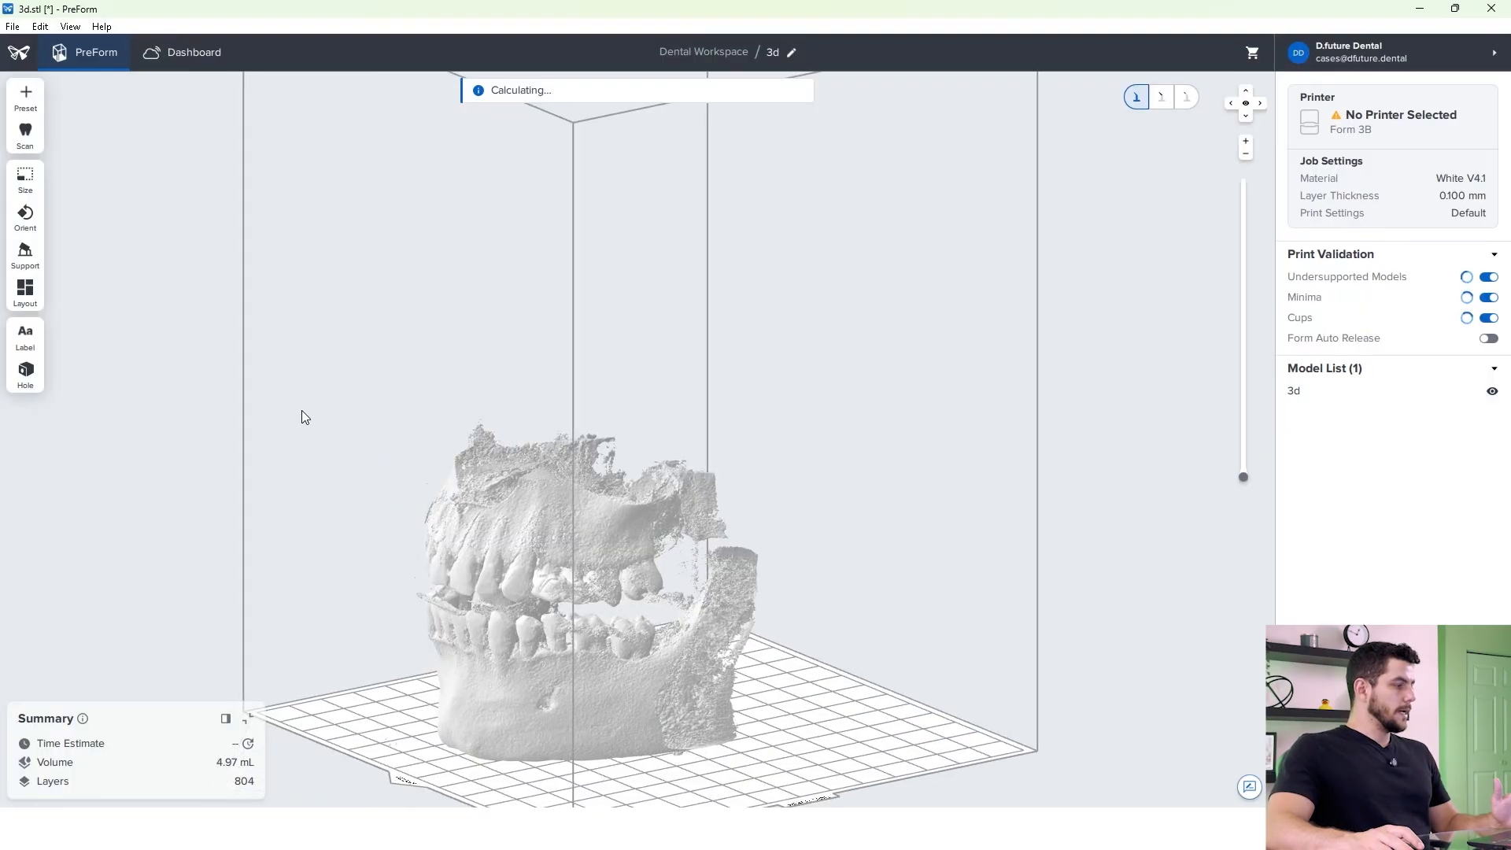
{"action": "left_click", "coordinate": [25, 256]}
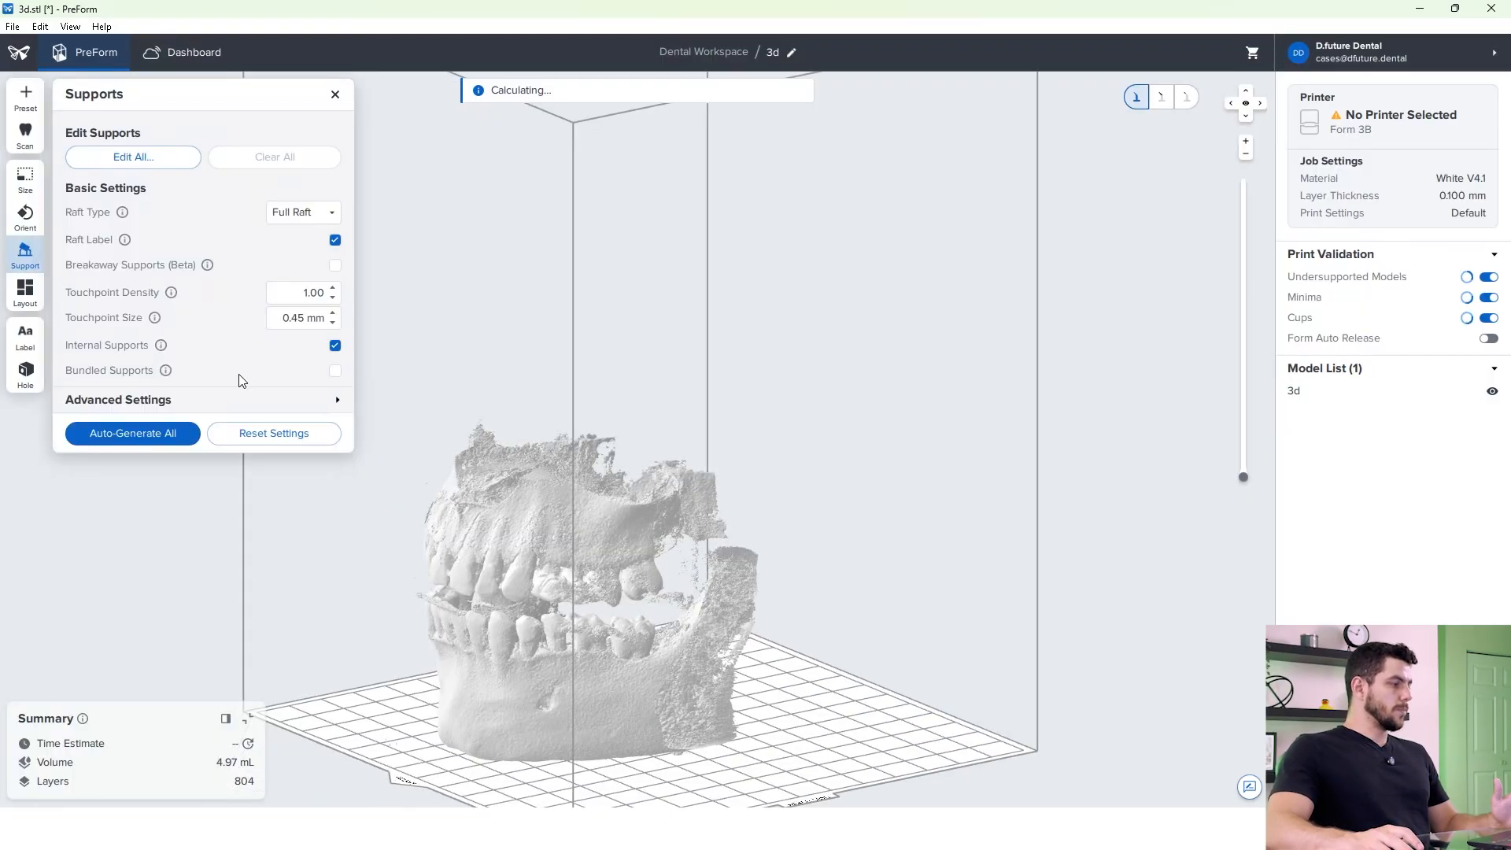
{"action": "left_click", "coordinate": [125, 434]}
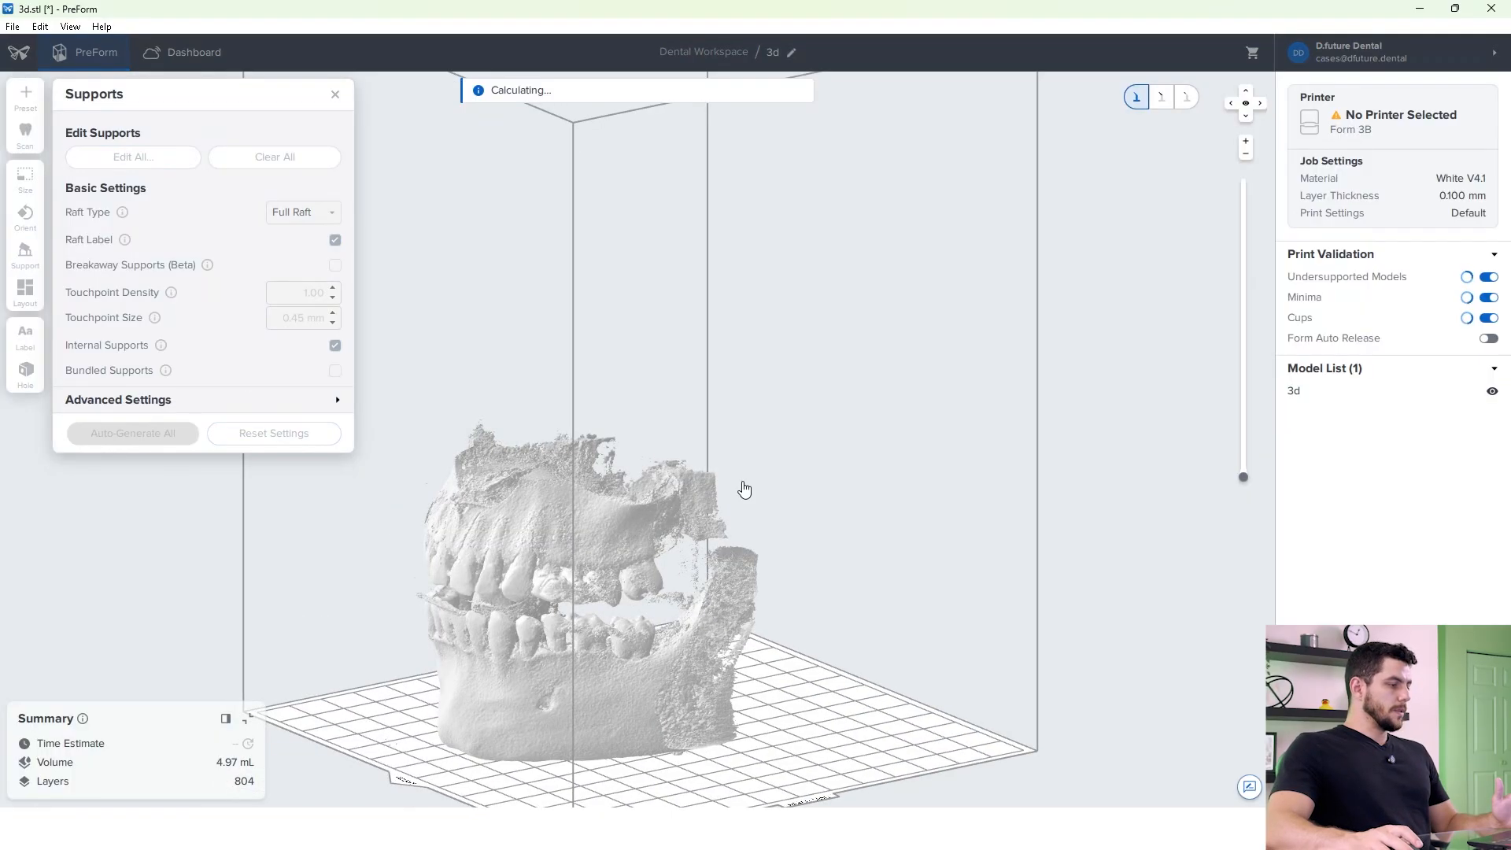